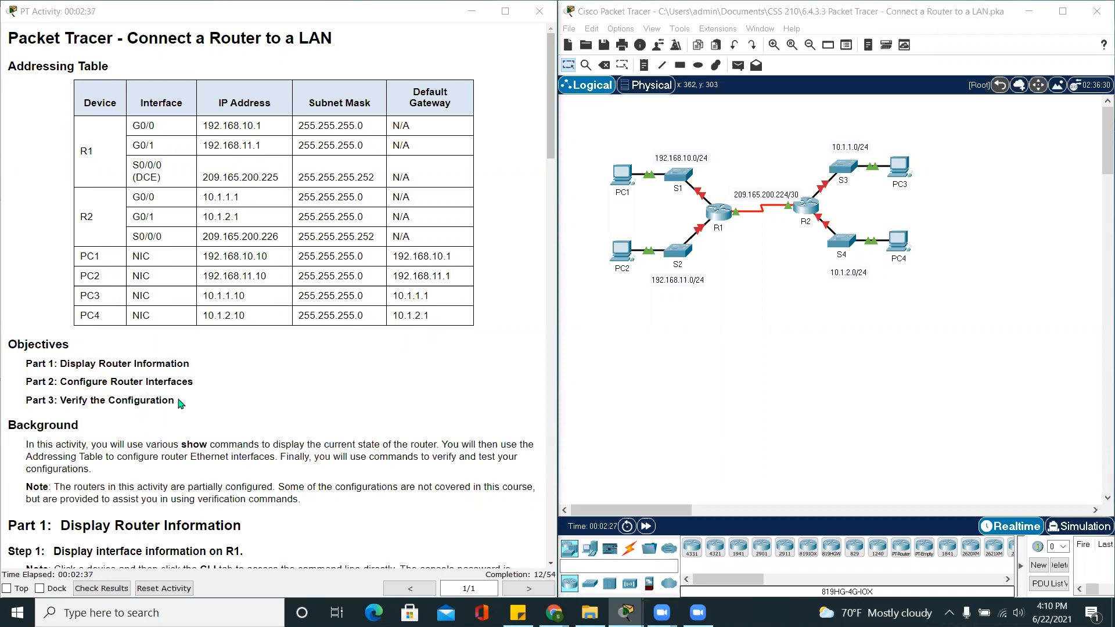
Step: Read the activity's objectives, the background note and Part 1, Step 1 up to question a on interface statistics
drag(165, 400, 26, 364)
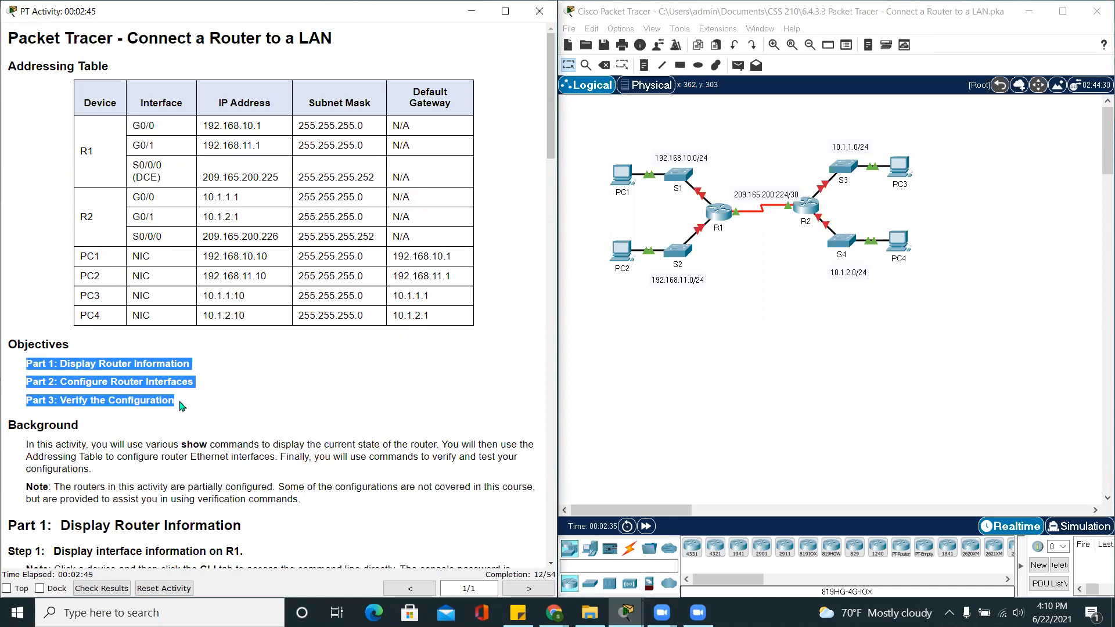
click(226, 405)
scroll(226, 404, down, 2)
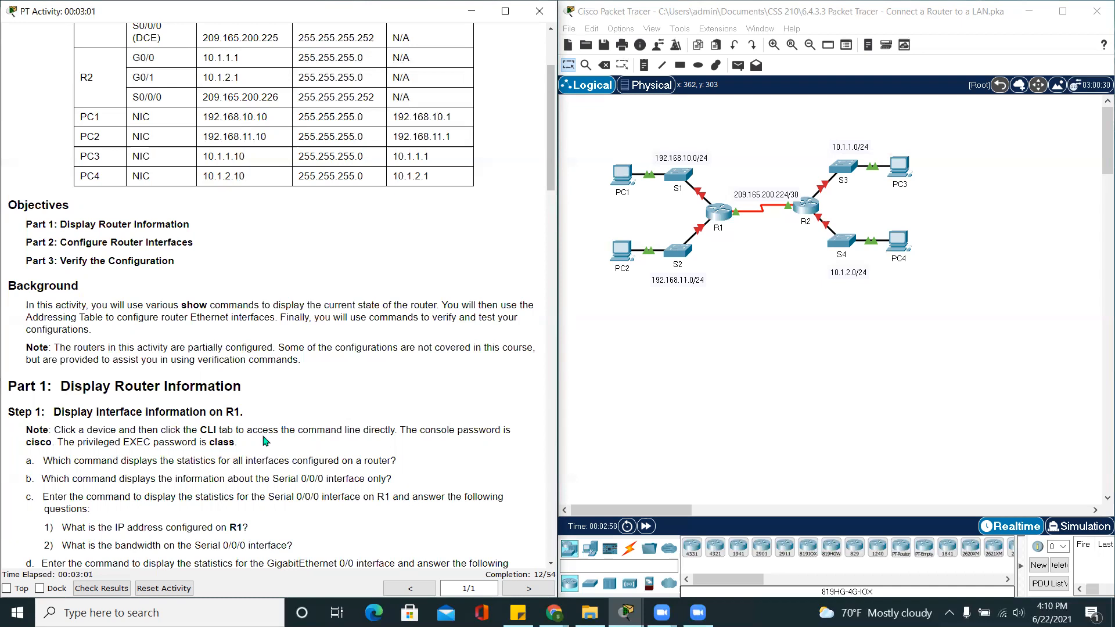
drag(293, 360, 60, 361)
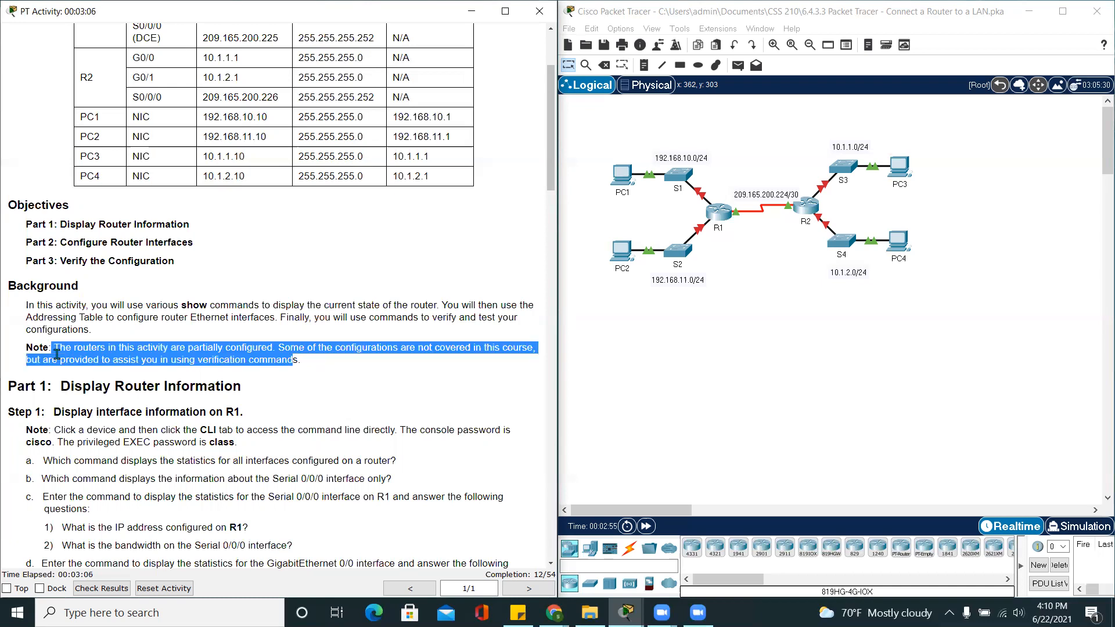
click(235, 380)
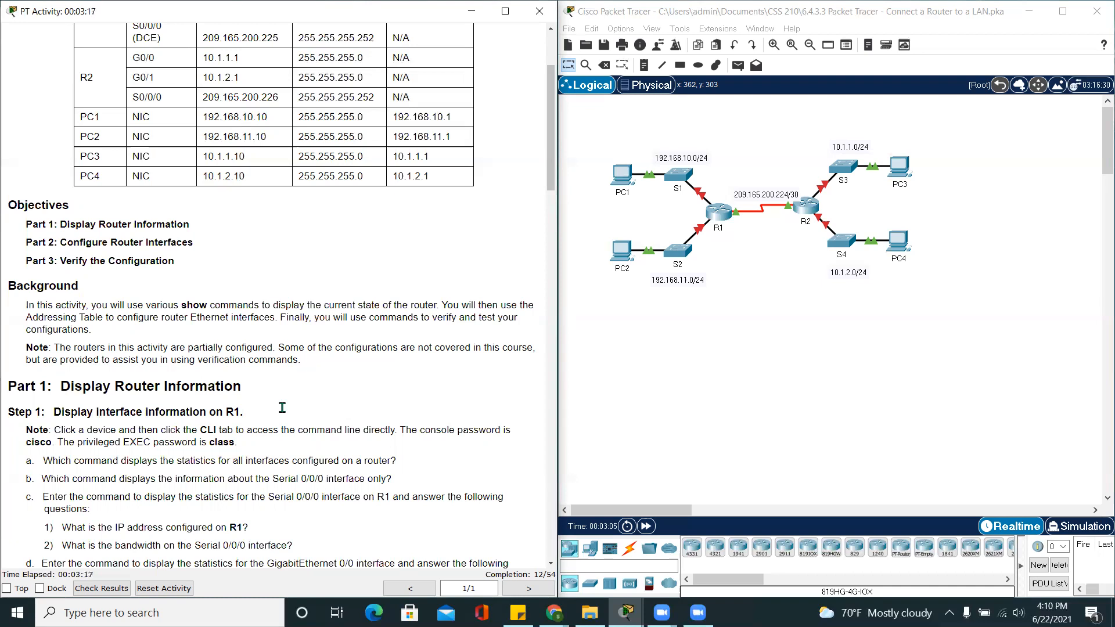
scroll(285, 411, down, 4)
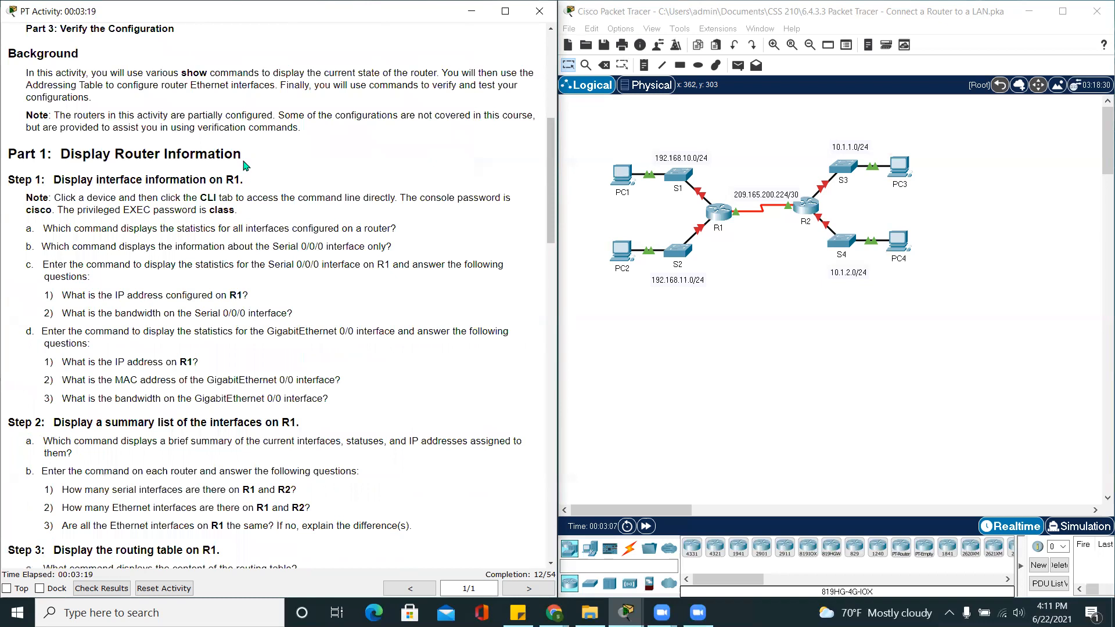
drag(87, 170, 8, 174)
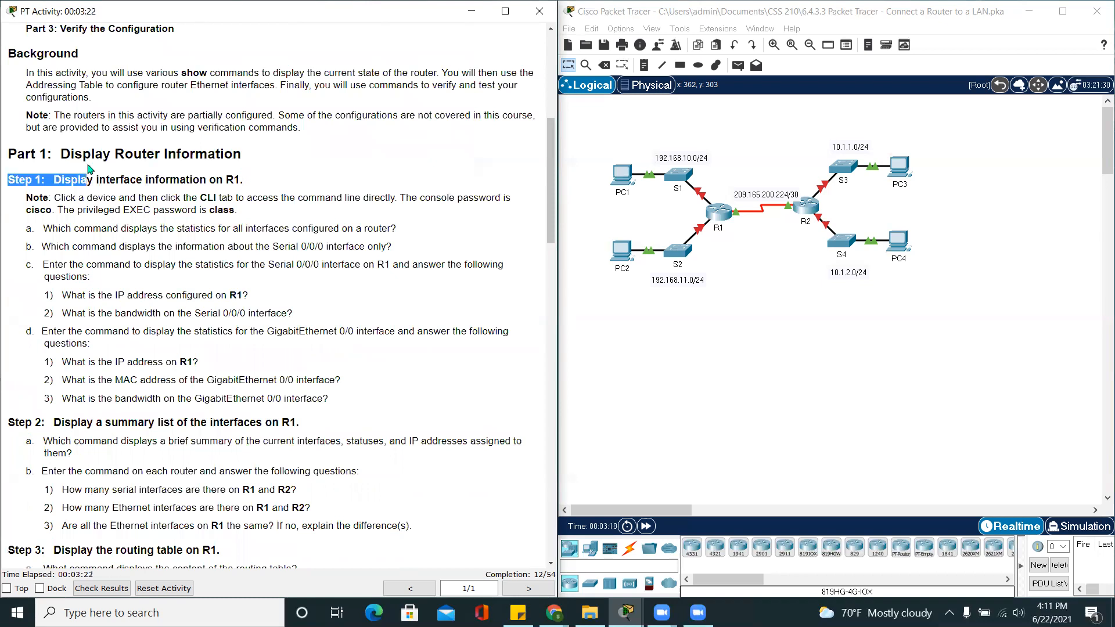
triple_click(63, 154)
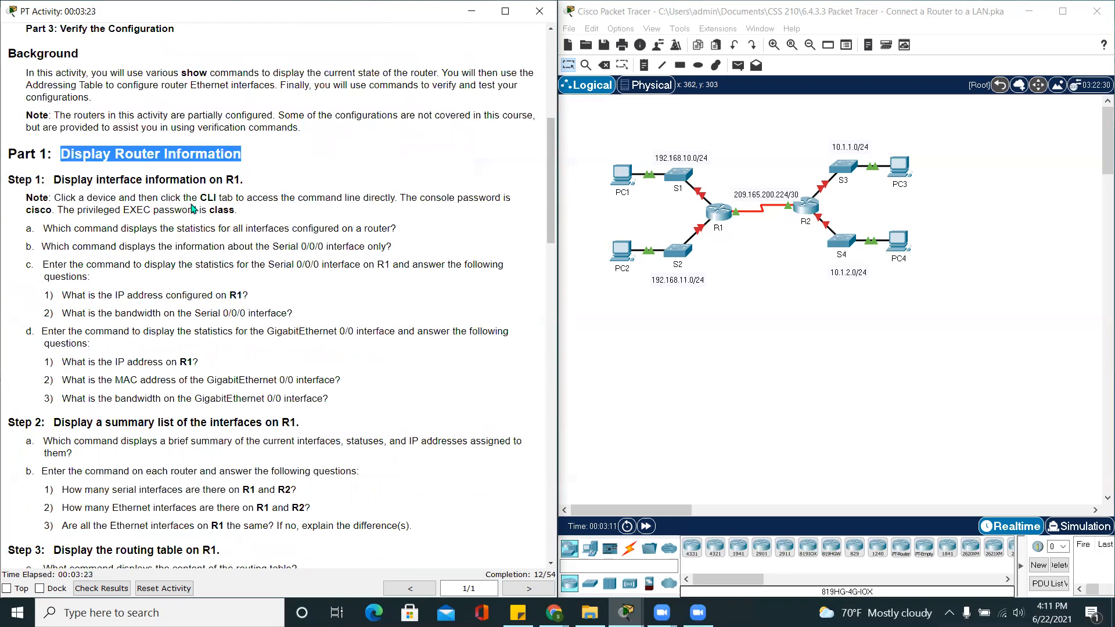
click(101, 262)
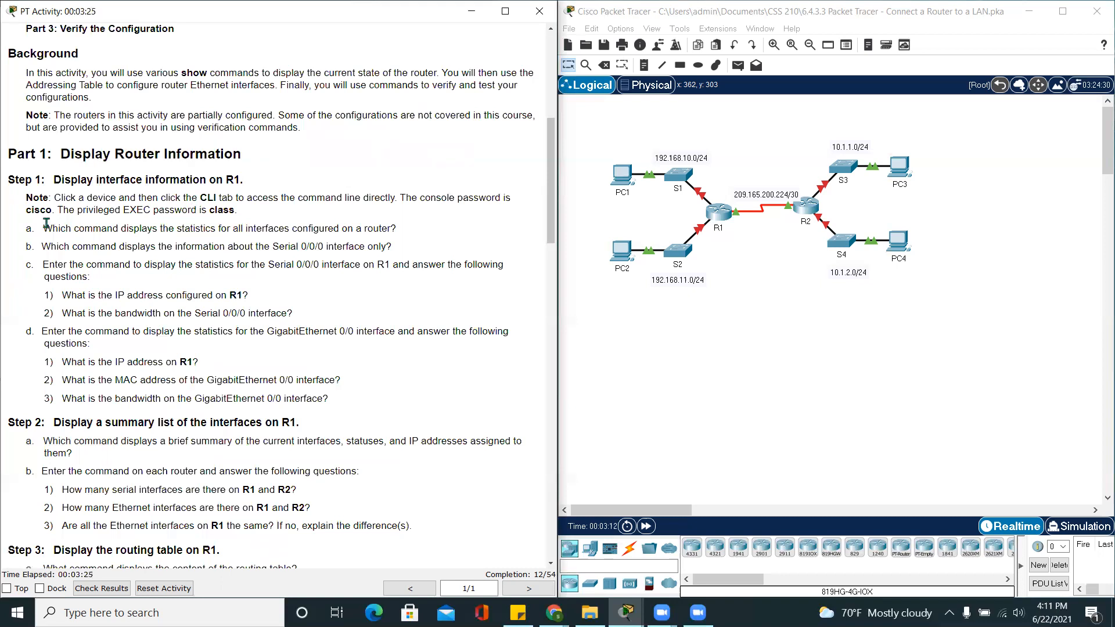
drag(132, 205, 245, 228)
drag(358, 223, 394, 230)
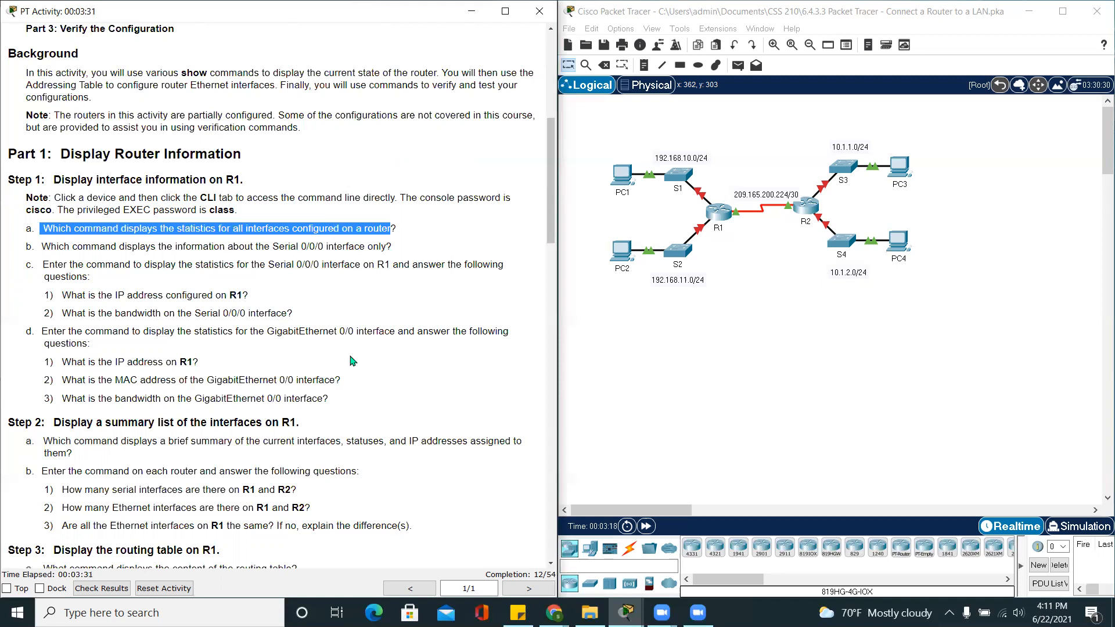
Step: Open router R1's command line, log in with the console password, and enter privileged EXEC mode with its password
click(723, 211)
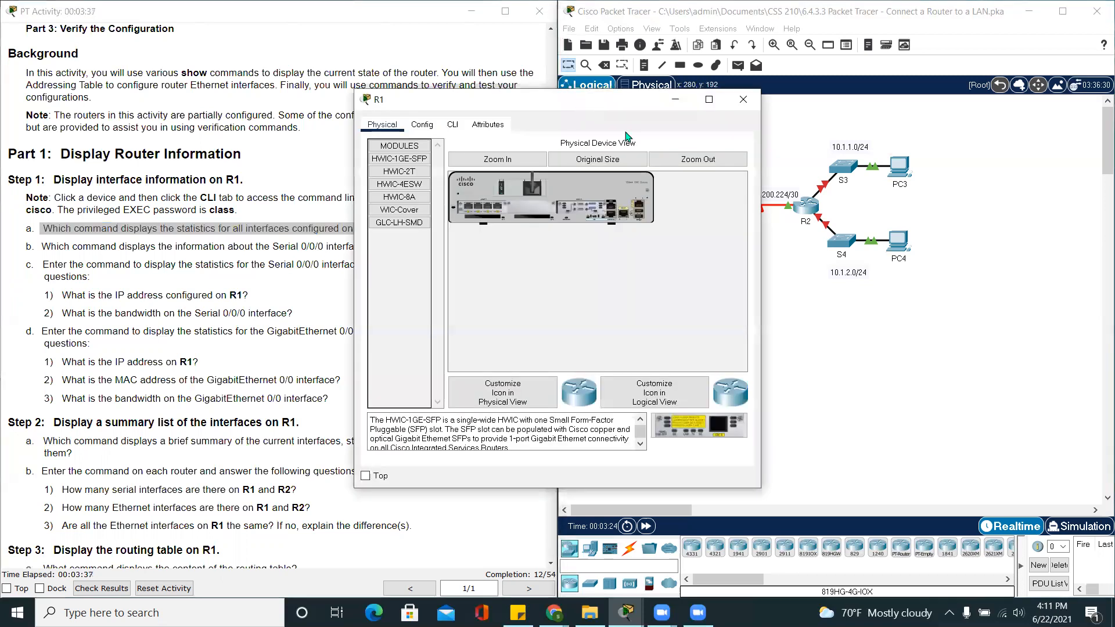
click(655, 115)
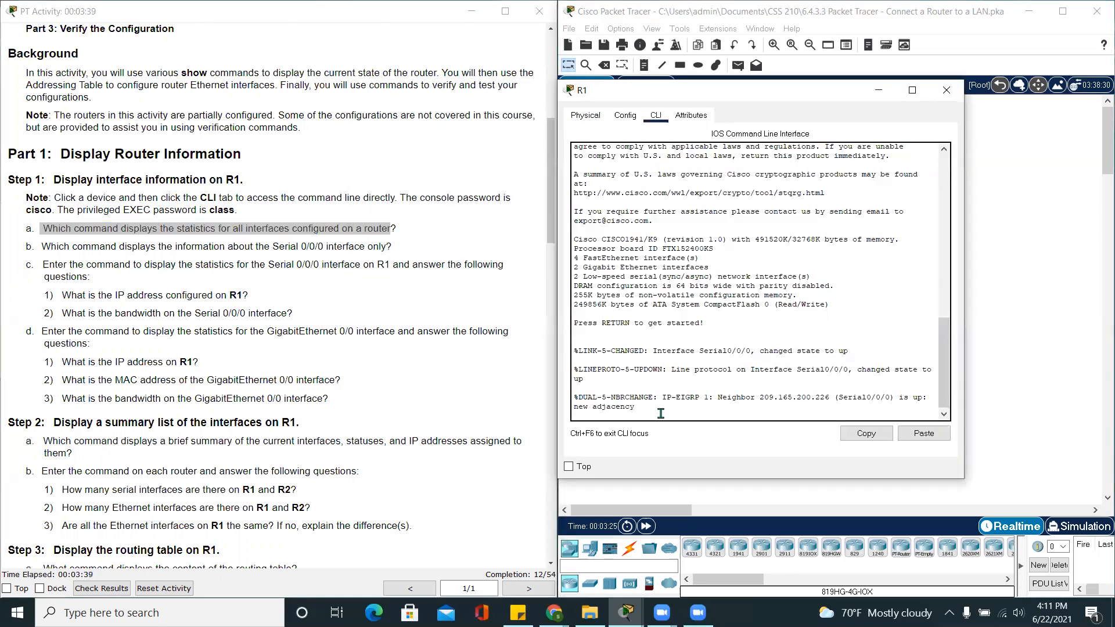
key(Return)
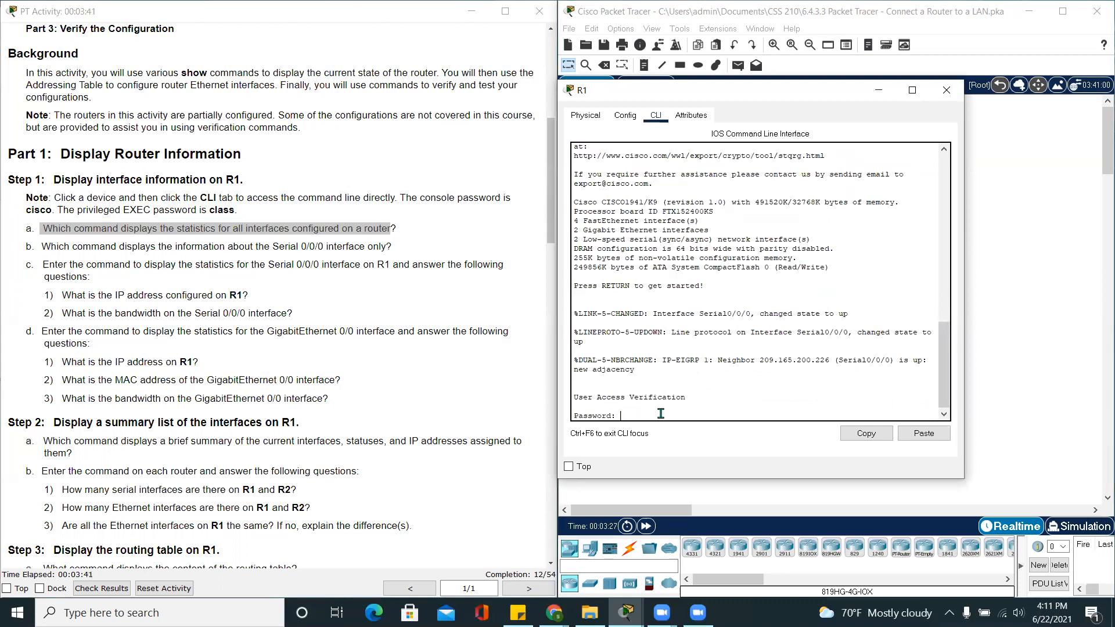
key(Return)
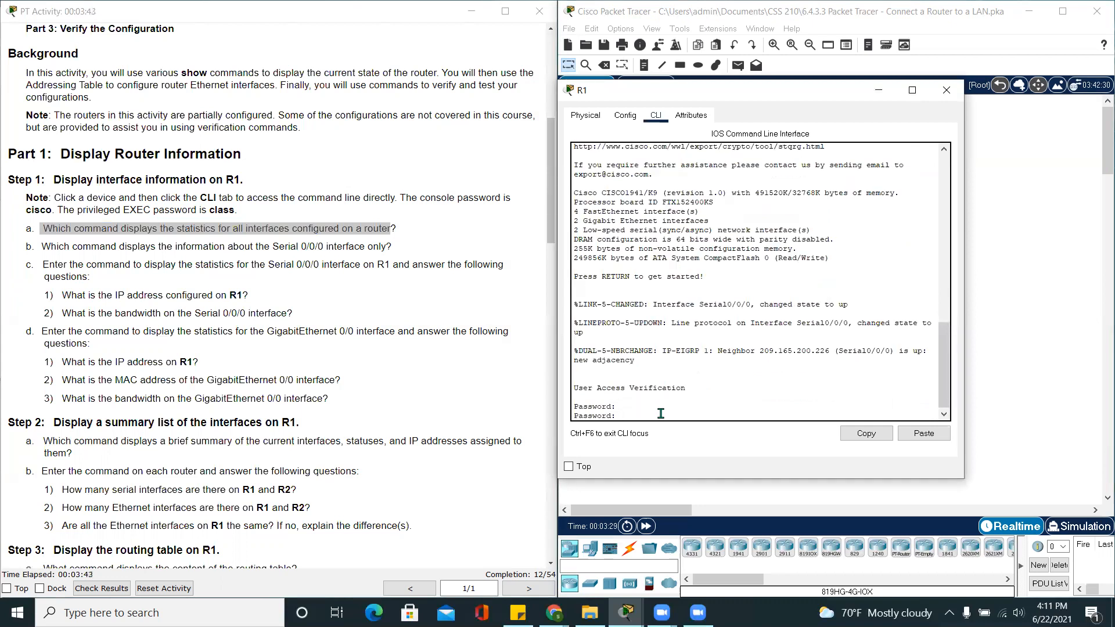
key(Return)
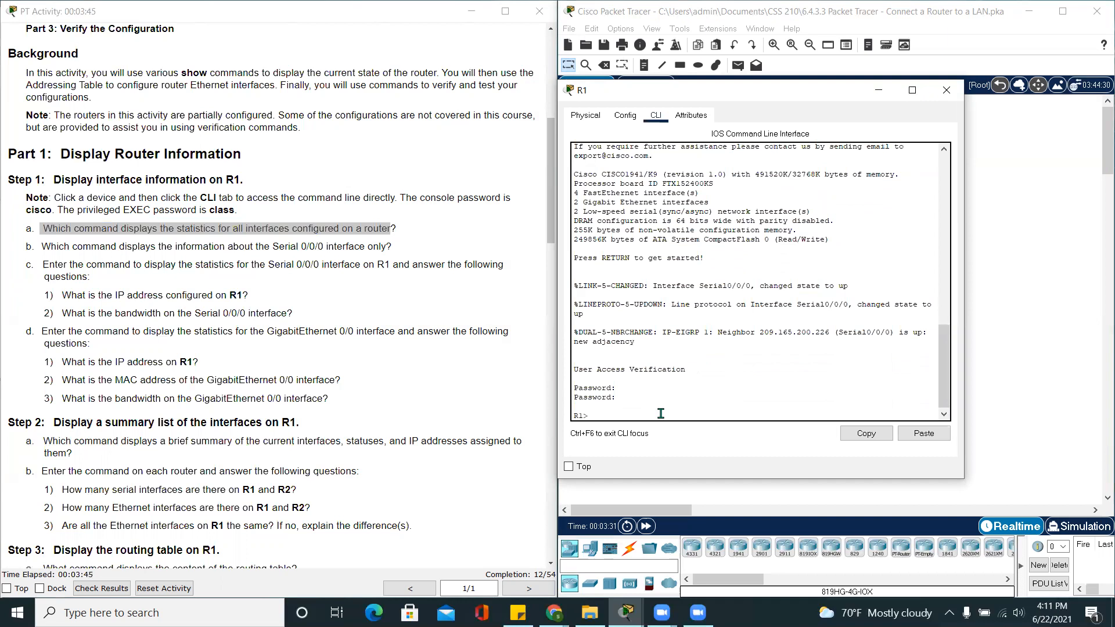
text(en)
key(Return)
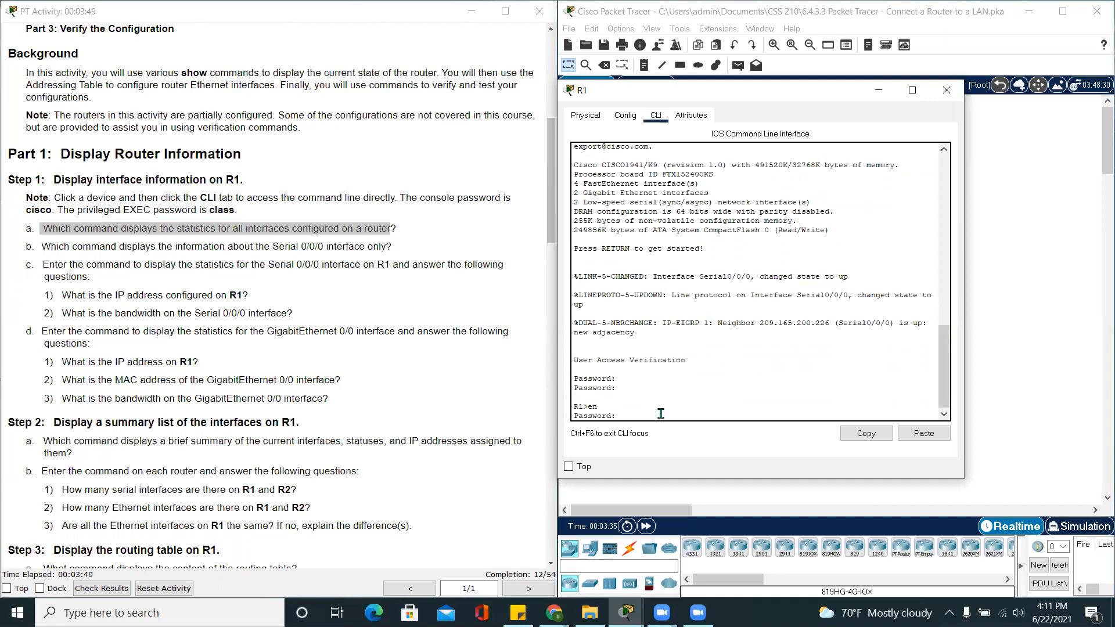
key(Return)
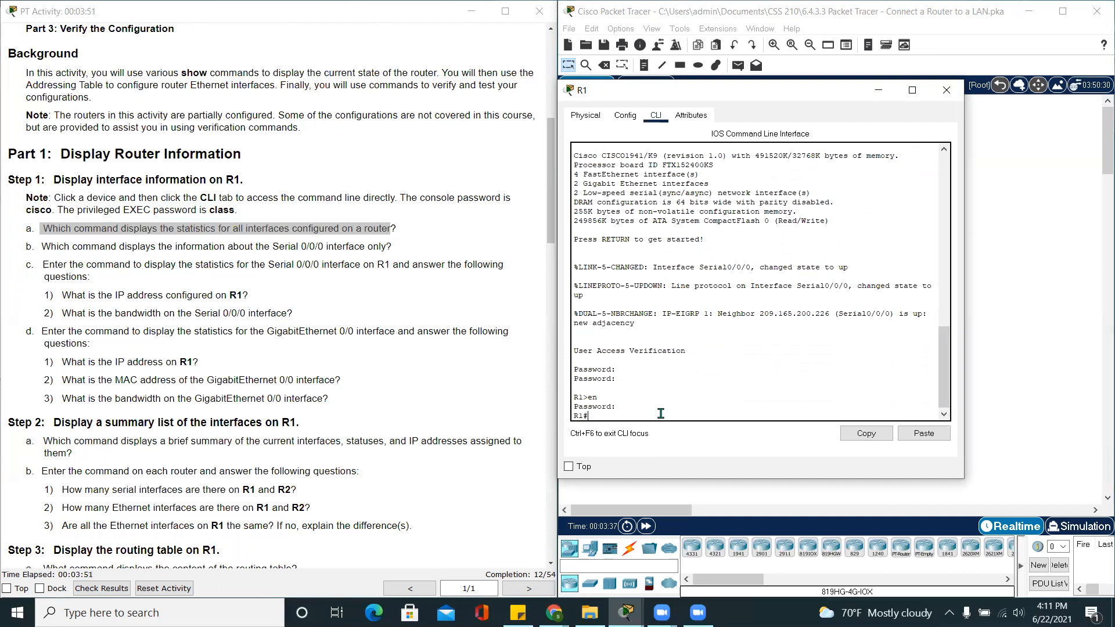
Step: Run show interfaces on R1 and page through the statistics for all its interfaces
text(show in)
key(Tab)
key(Return)
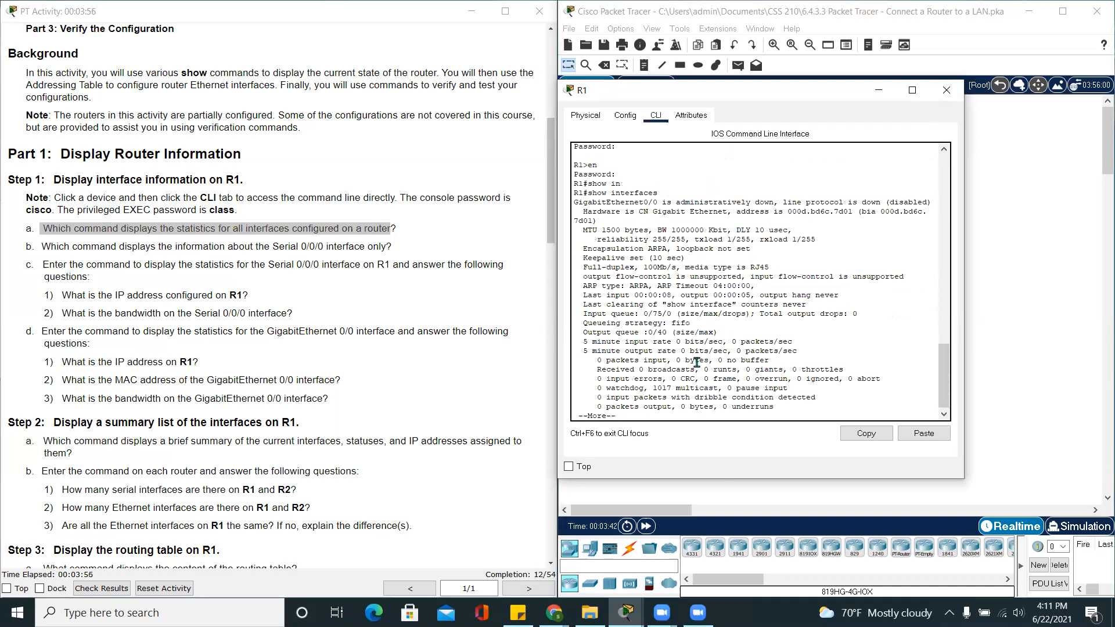
scroll(696, 362, down, 1)
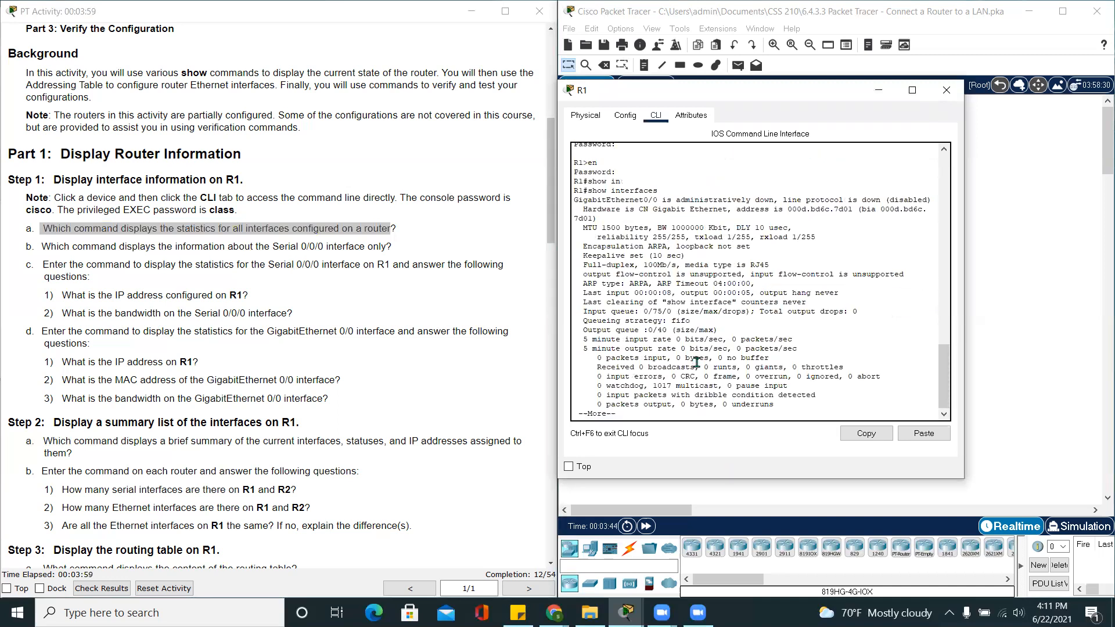
key(space)
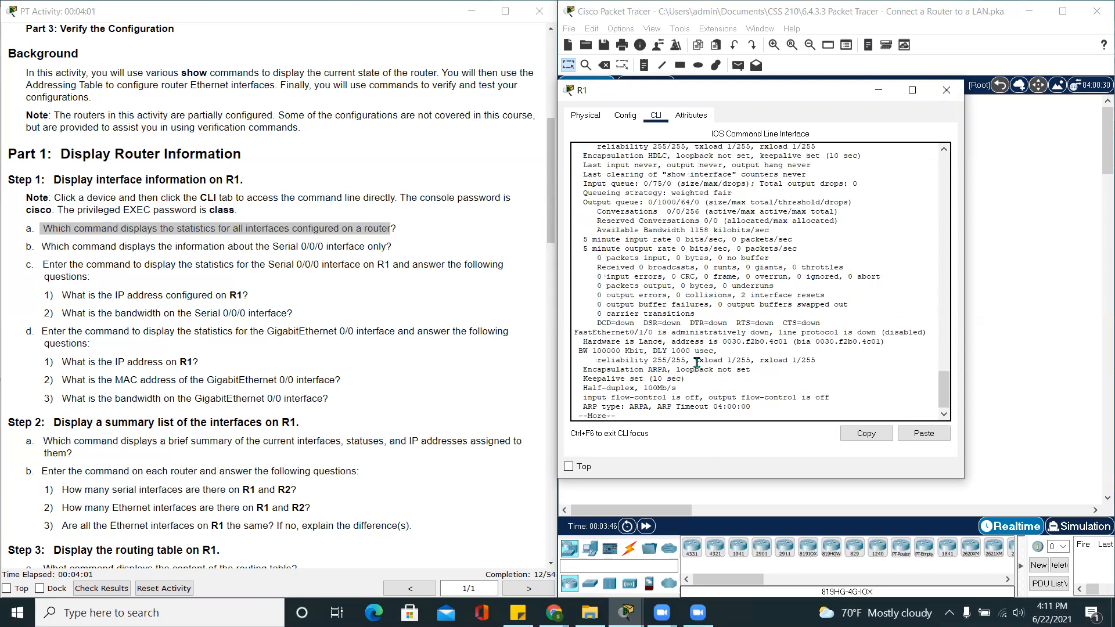
key(space)
key(space)
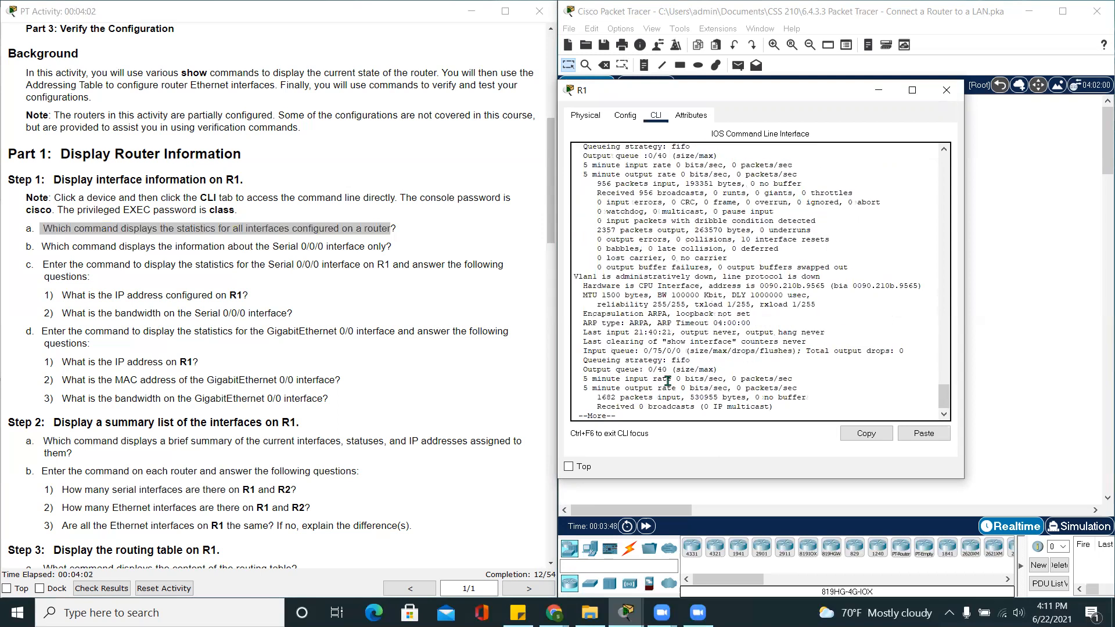
Step: Review R1's interface statistics from the Vlan1 entry back to Serial0/0/0 and return to the prompt
scroll(668, 381, up, 2)
scroll(705, 344, up, 2)
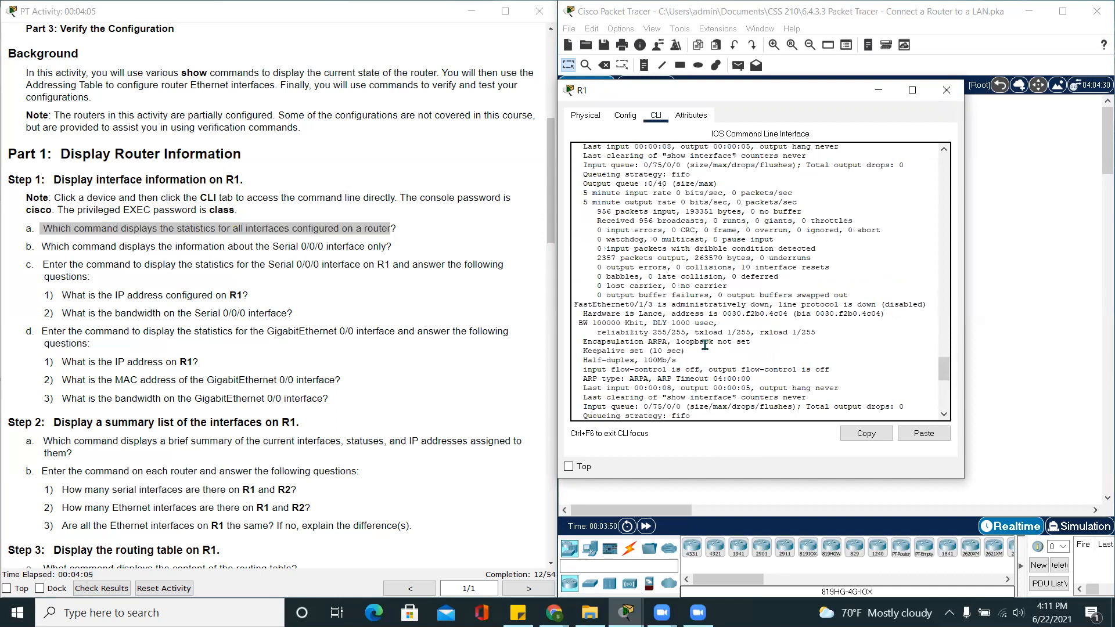
scroll(704, 345, up, 8)
scroll(704, 345, up, 5)
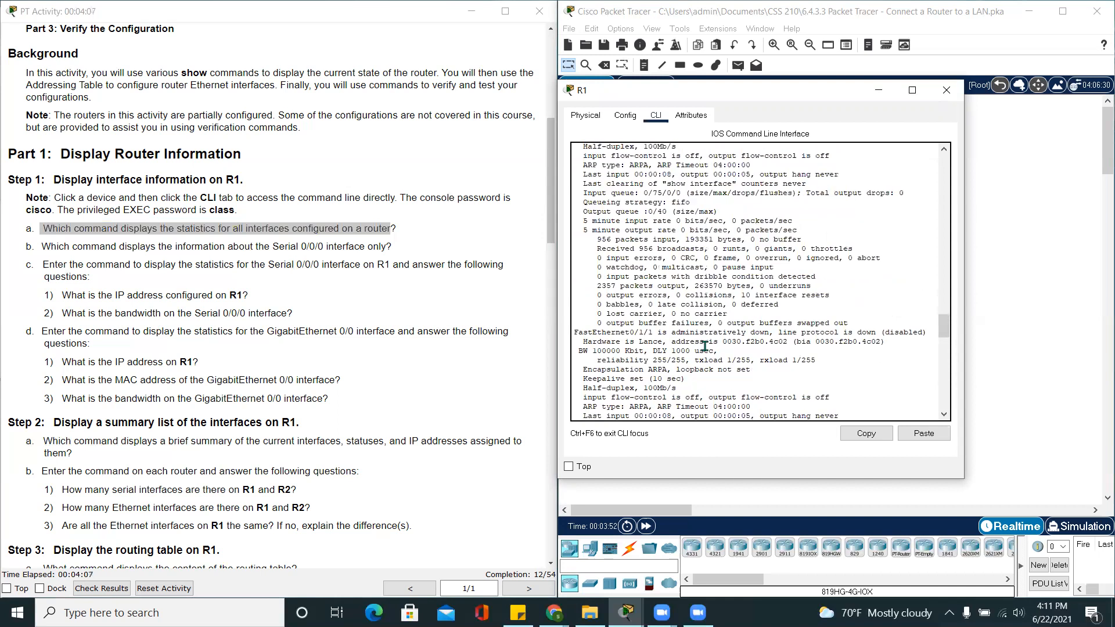
scroll(705, 345, up, 2)
scroll(704, 345, up, 10)
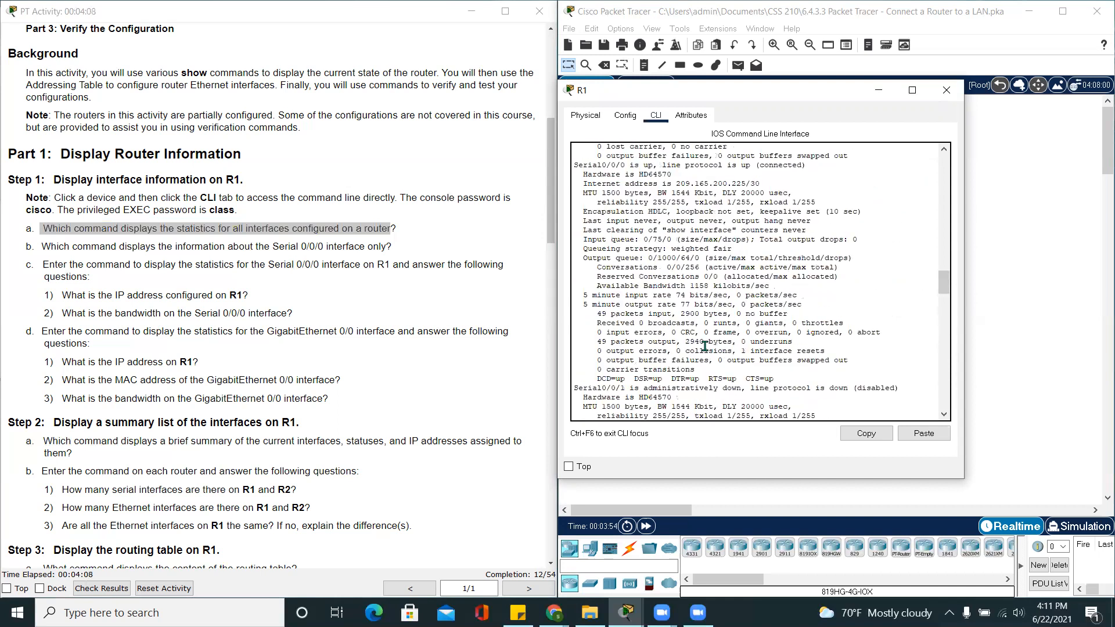
scroll(704, 346, down, 12)
scroll(704, 346, down, 15)
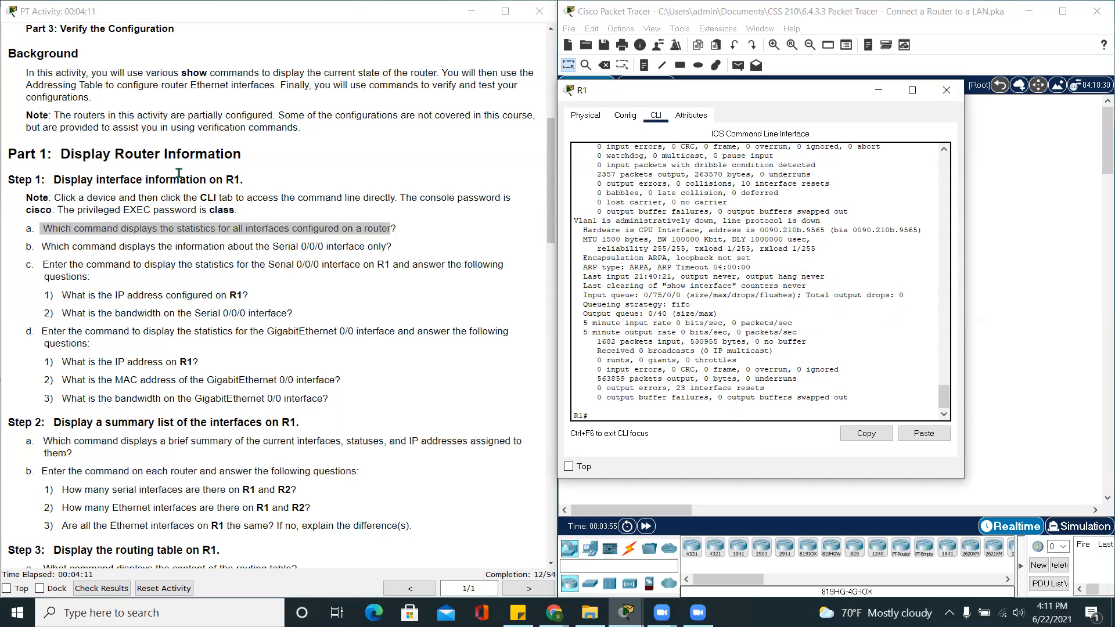
Step: Answer question b by running show interfaces serial 0/0/0 on R1
drag(43, 247, 91, 265)
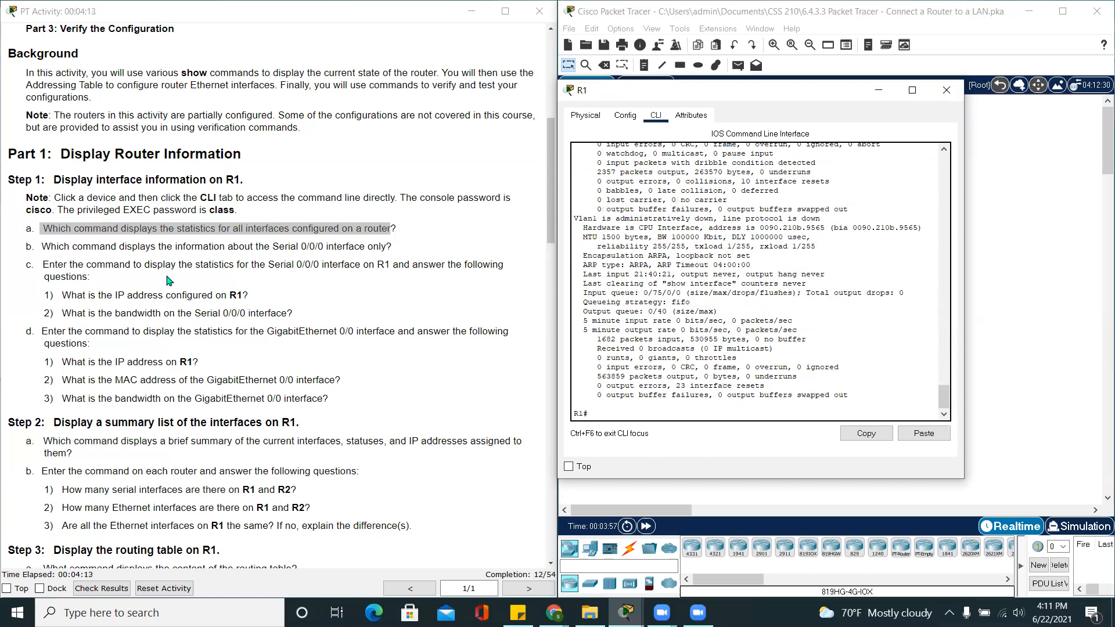
drag(346, 242, 400, 248)
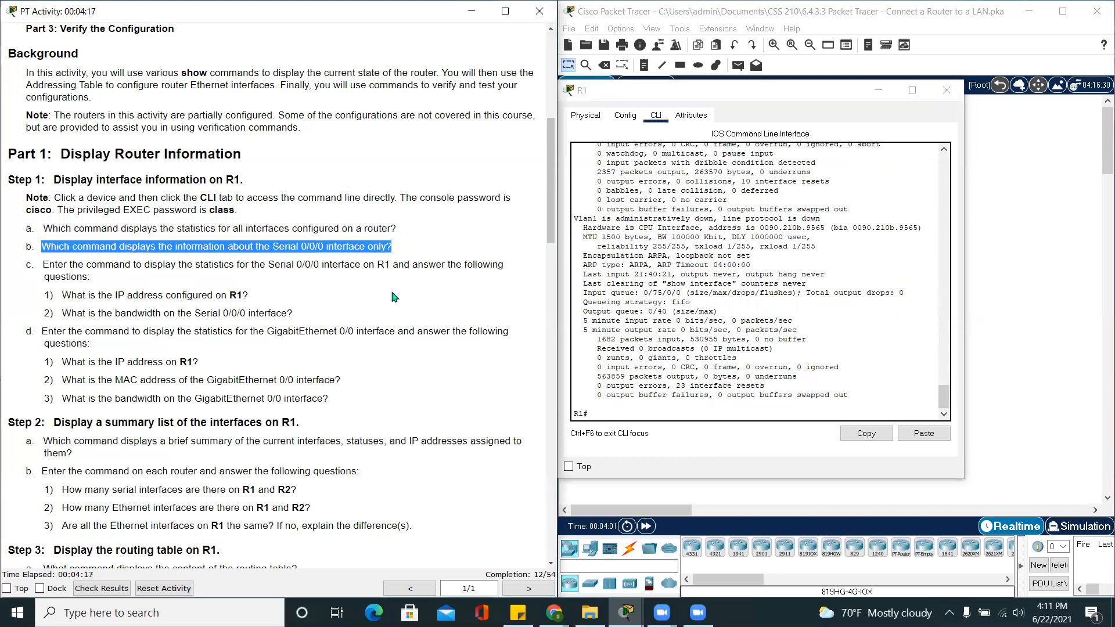
click(637, 414)
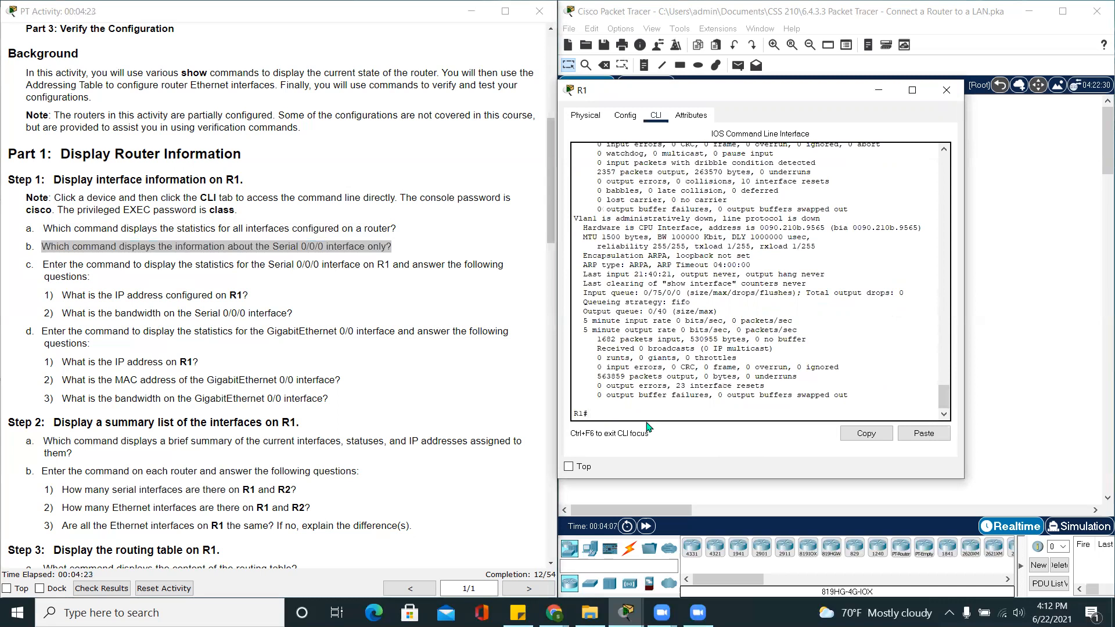
key(Up)
text(serfaces s)
key(Tab)
text(0/)
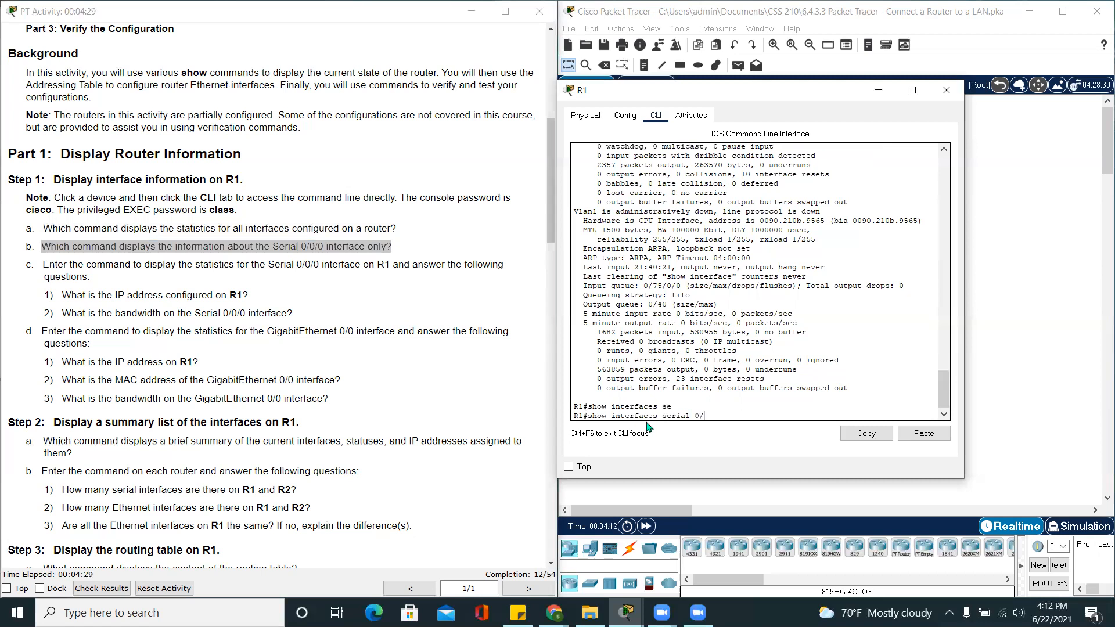
text(0/0)
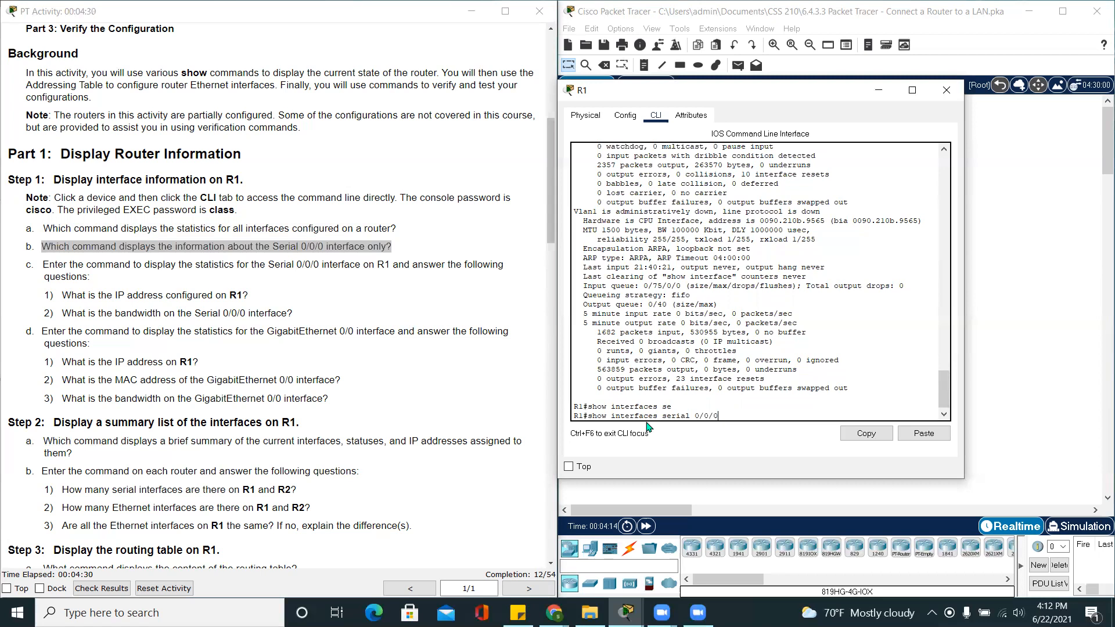
key(Return)
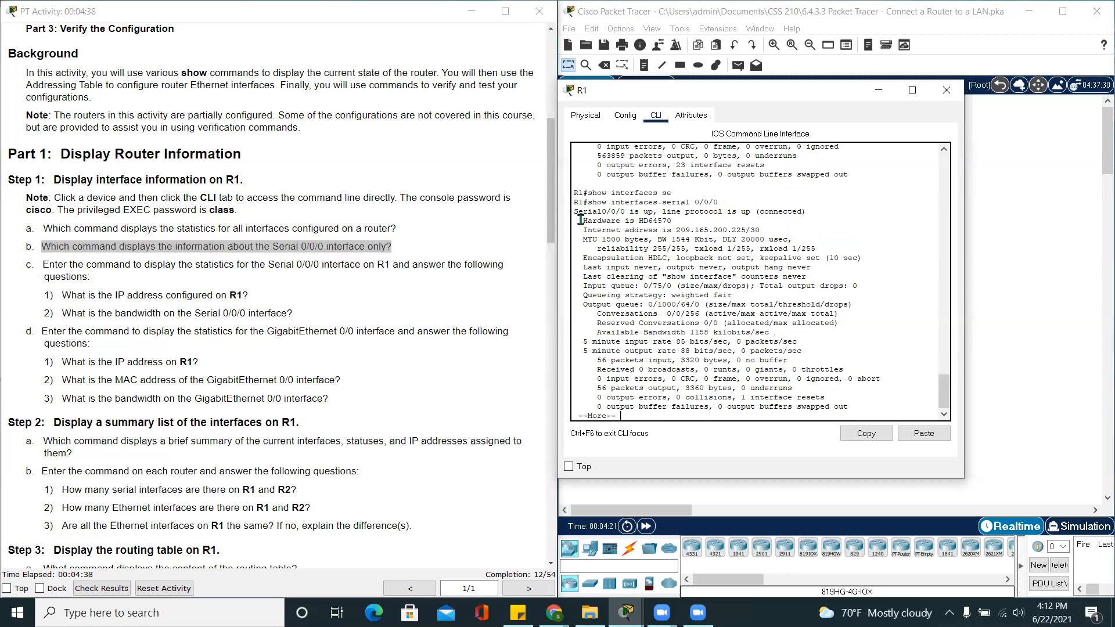
Step: Examine the Serial 0/0/0 details on R1 and page to the end of the output
drag(580, 221, 859, 405)
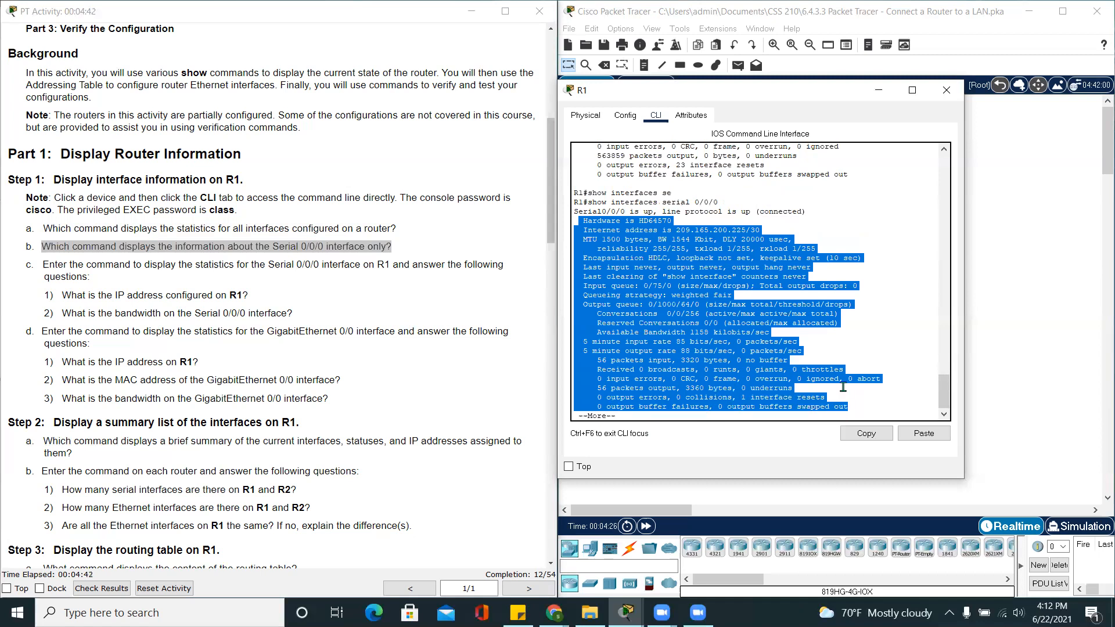
click(848, 400)
drag(741, 351, 587, 220)
click(722, 328)
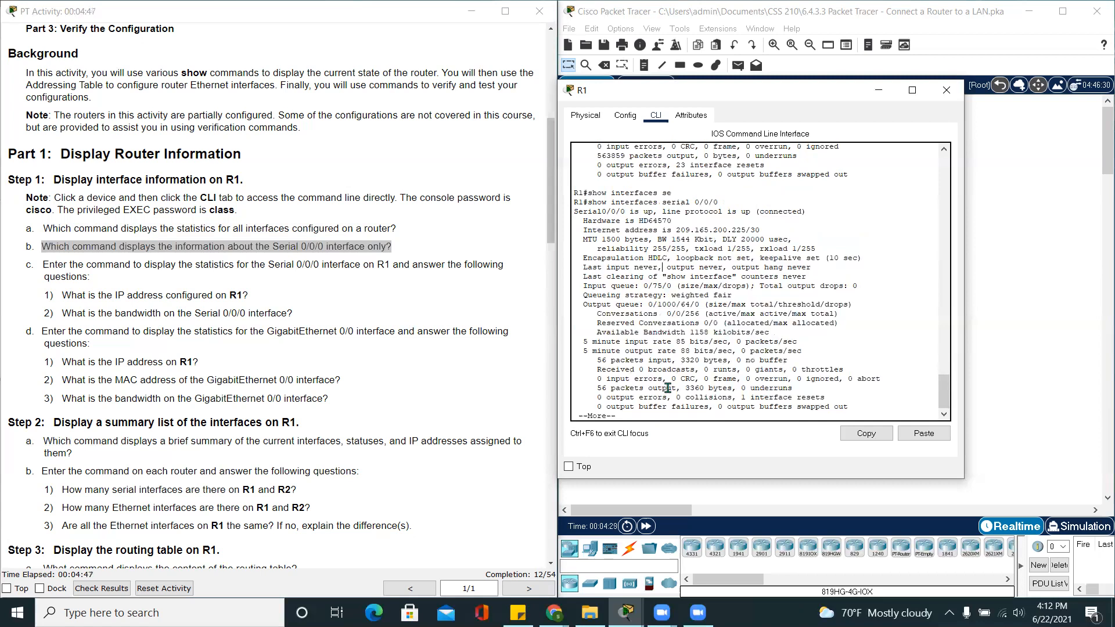
key(space)
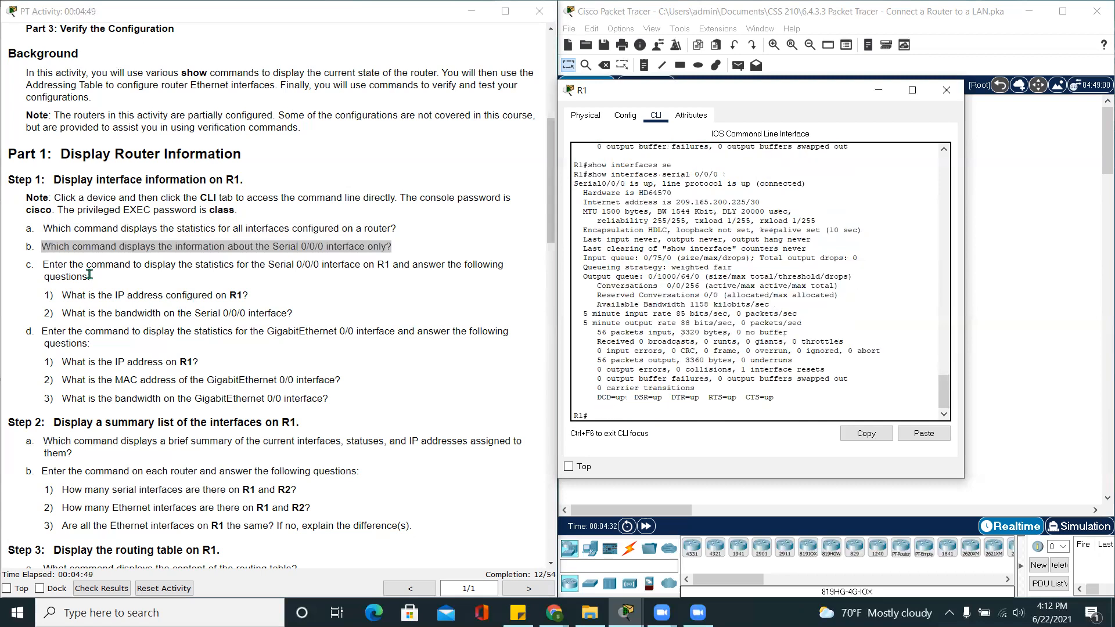
Step: Read question c about the Serial 0/0/0 statistics on R1
triple_click(48, 271)
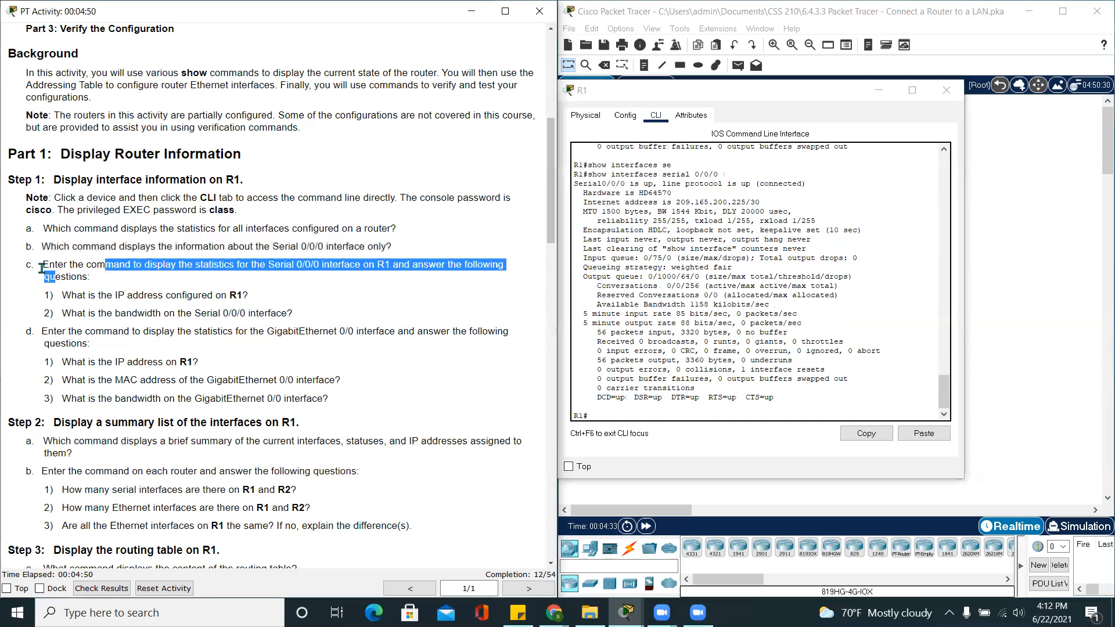
drag(45, 270, 54, 277)
triple_click(102, 260)
click(154, 275)
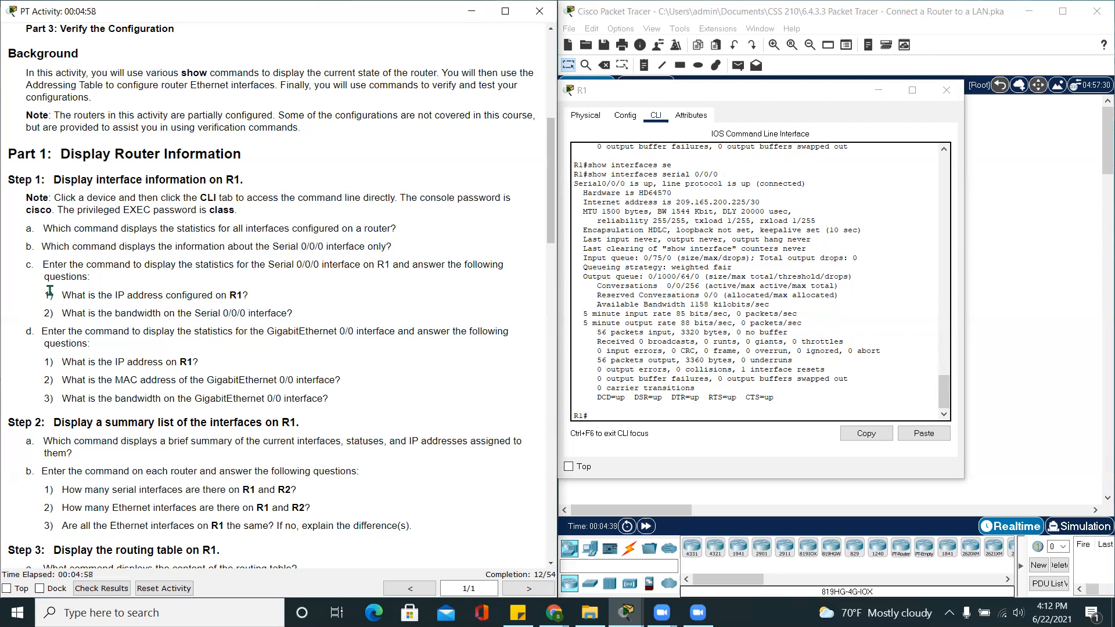
Step: Find the IP address configured on R1 in the Serial 0/0/0 output for question c.1
drag(62, 296, 250, 296)
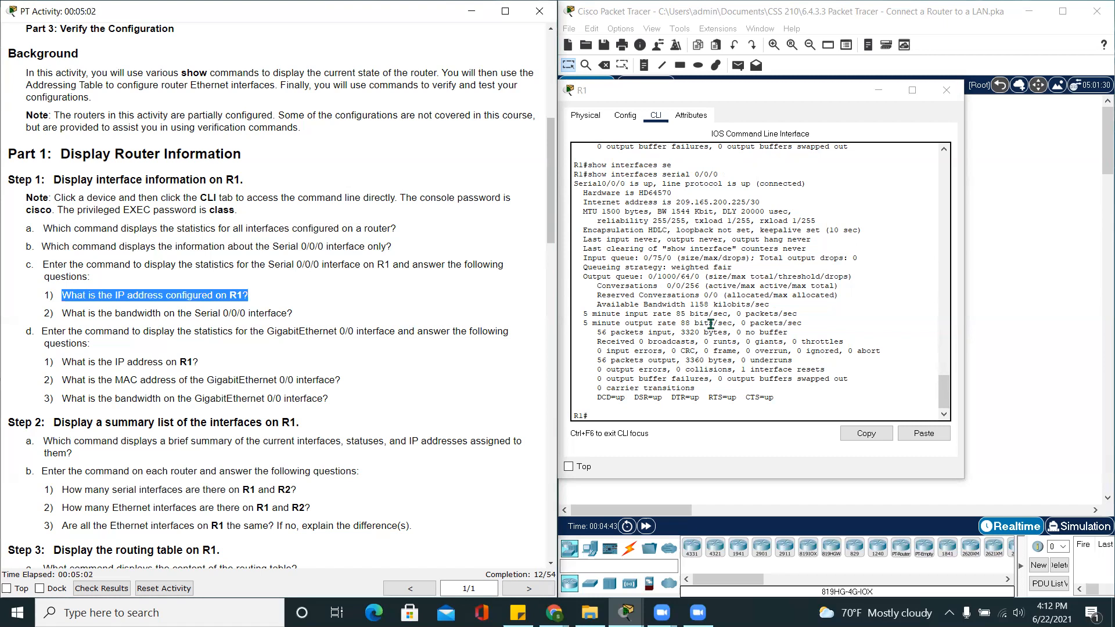
scroll(717, 308, down, 1)
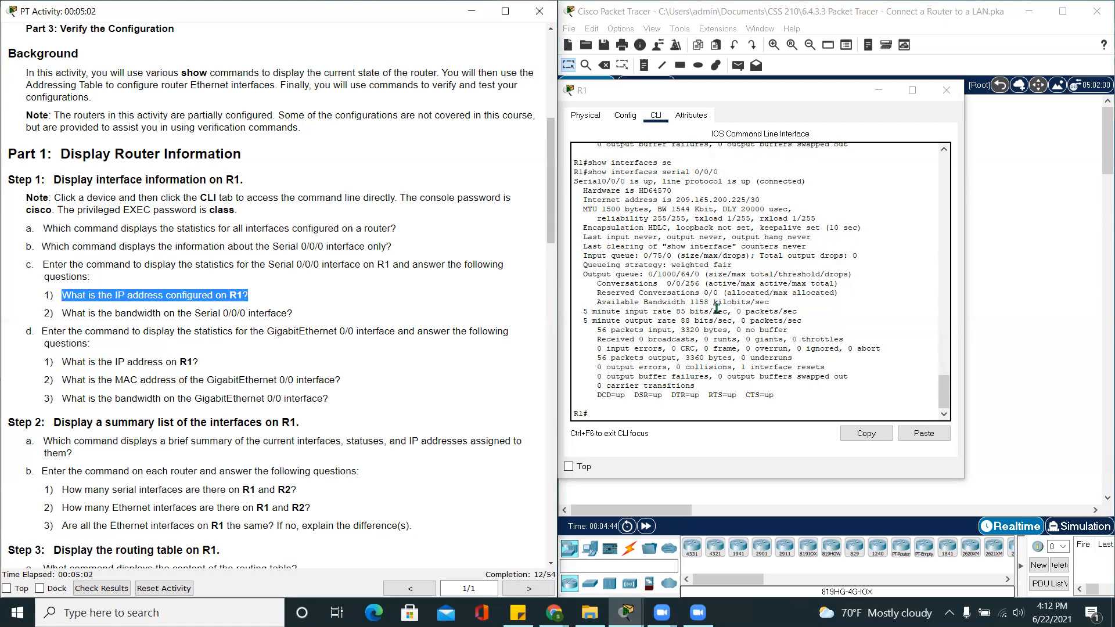
scroll(668, 243, up, 2)
drag(675, 245, 758, 246)
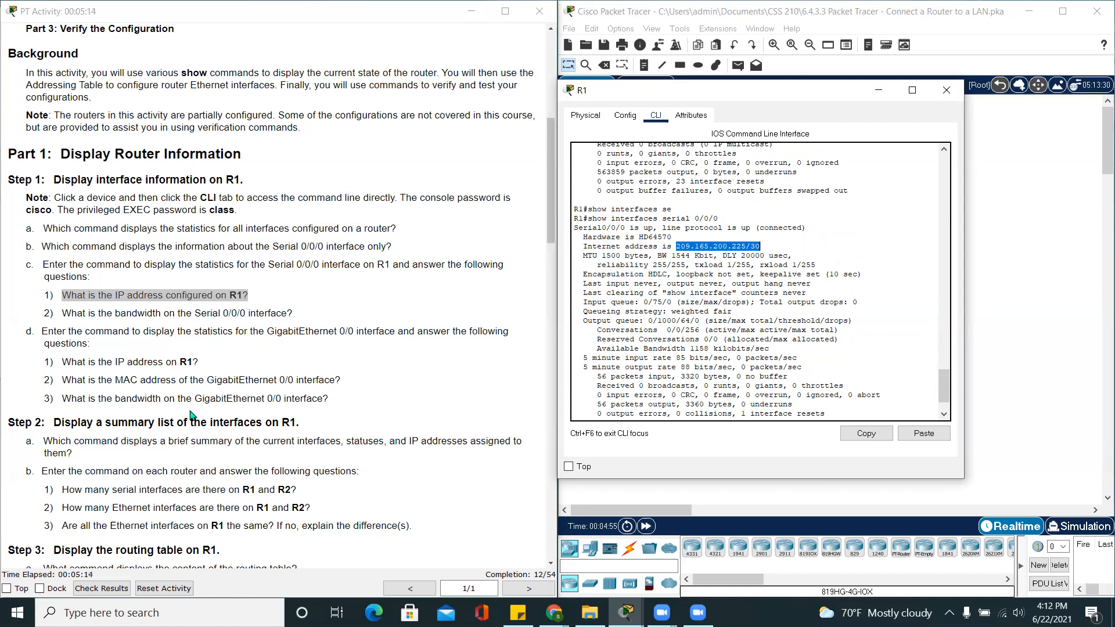
Step: Find the bandwidth of the Serial 0/0/0 interface in R1's output for question c.2
click(294, 307)
drag(293, 312, 60, 308)
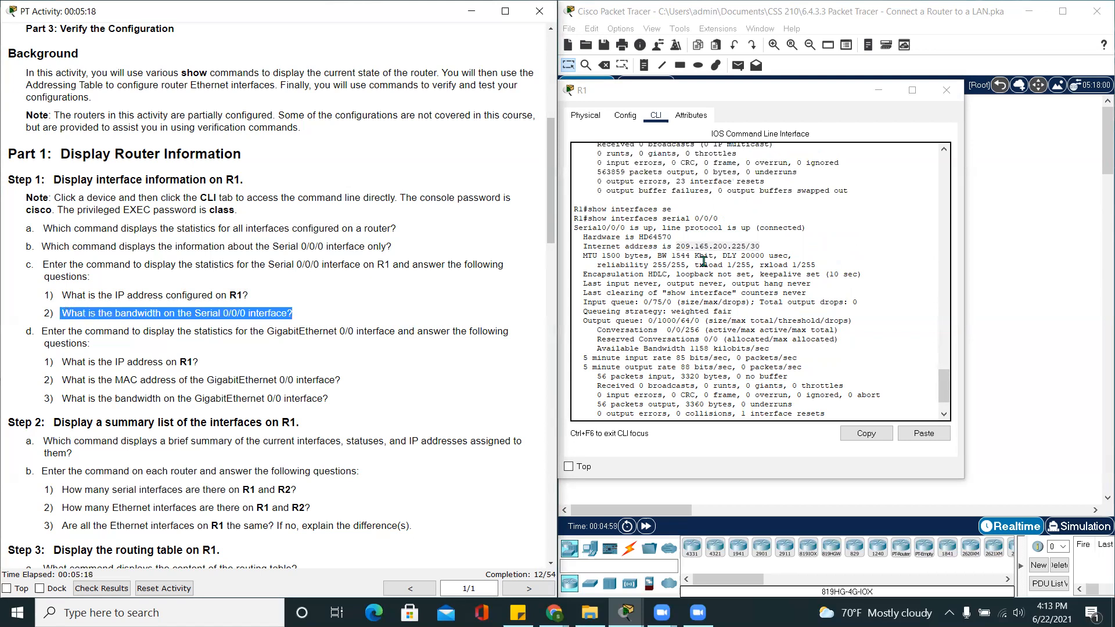
click(718, 246)
drag(714, 255, 671, 254)
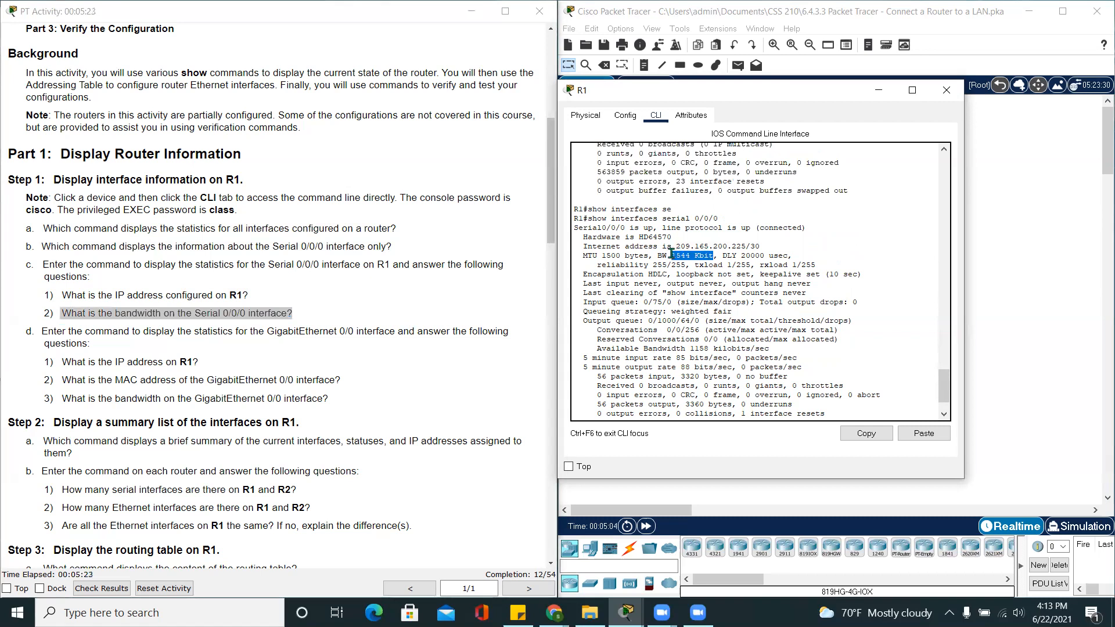
Step: Run show interfaces gigabitEthernet 0/0 on R1 to display the statistics for question d
click(265, 443)
scroll(133, 372, down, 1)
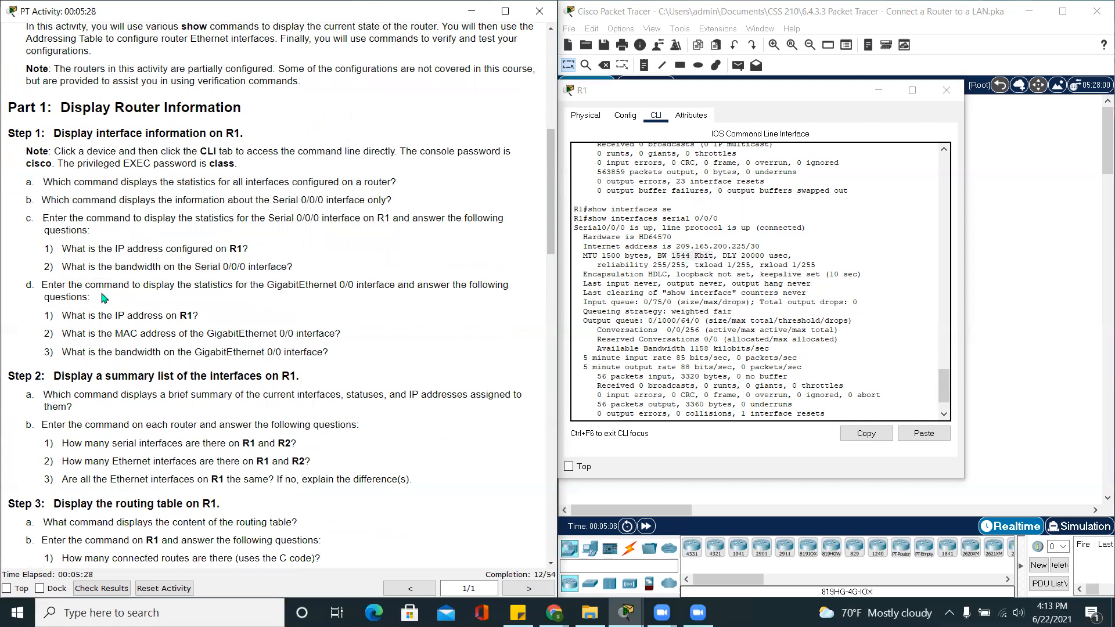
triple_click(33, 288)
drag(49, 290, 49, 290)
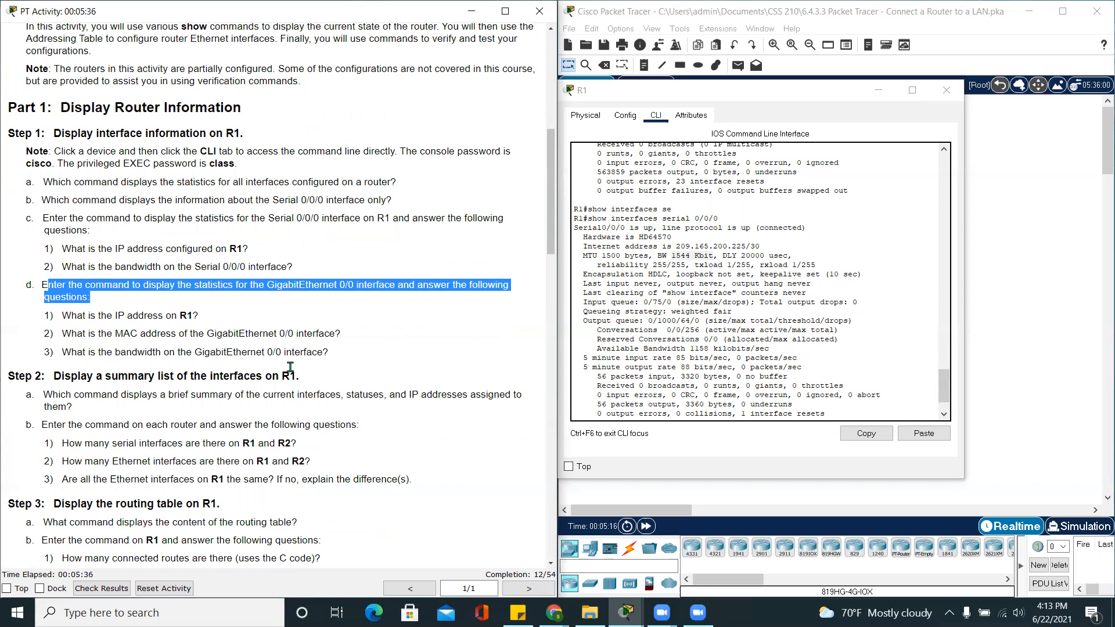
click(648, 399)
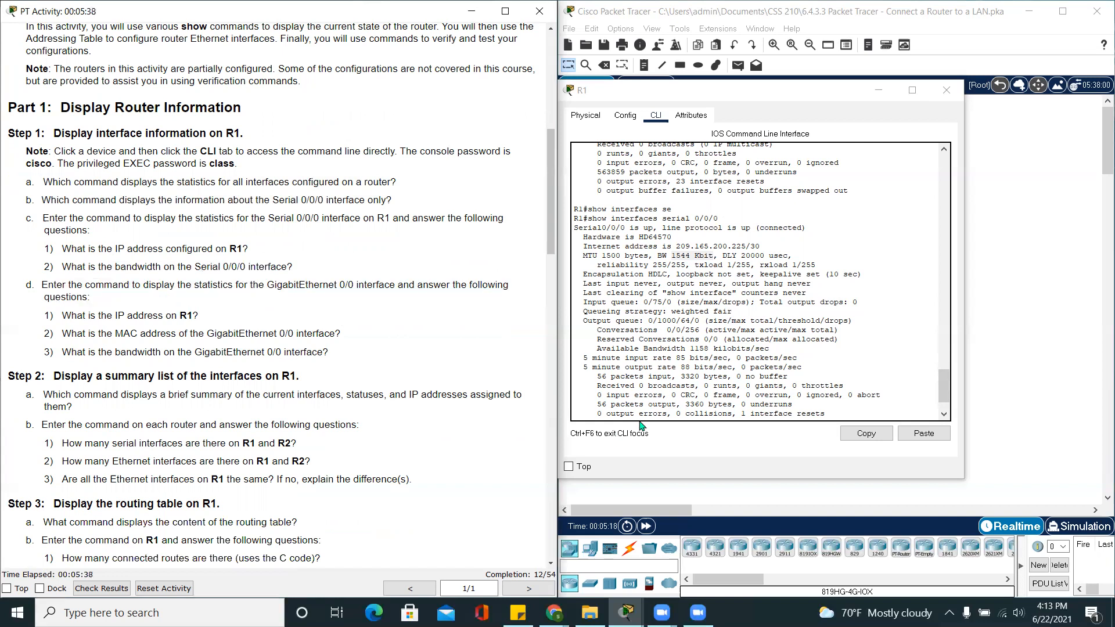
key(space)
key(Up)
key(BackSpace)
key(BackSpace)
key(BackSpace)
key(BackSpace)
key(BackSpace)
key(BackSpace)
key(BackSpace)
key(BackSpace)
key(BackSpace)
key(BackSpace)
key(BackSpace)
key(BackSpace)
key(BackSpace)
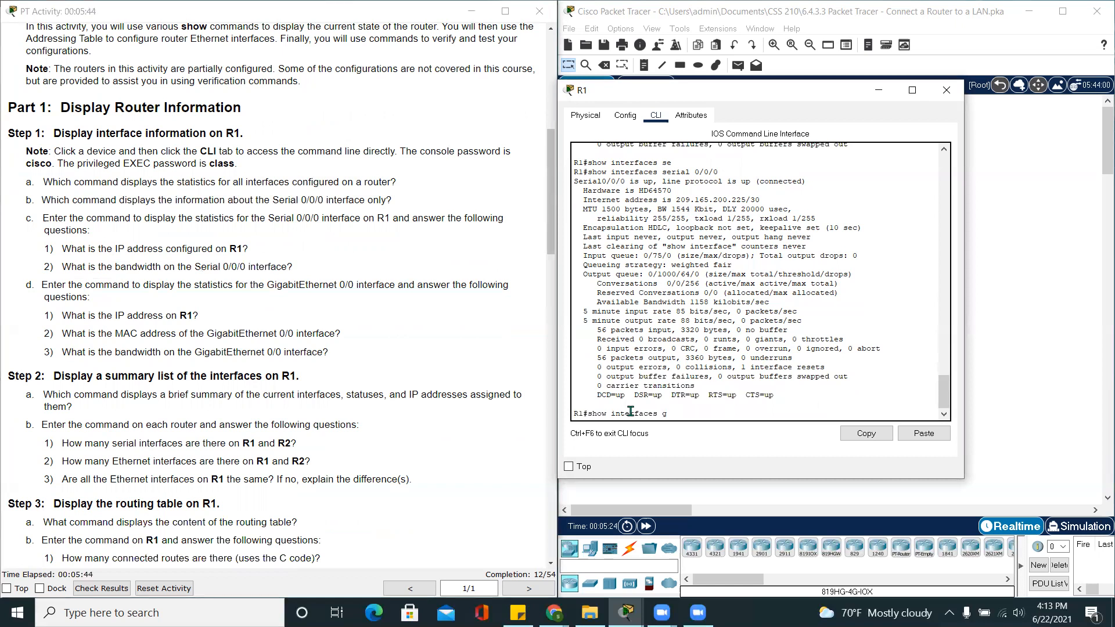
text(g)
key(Tab)
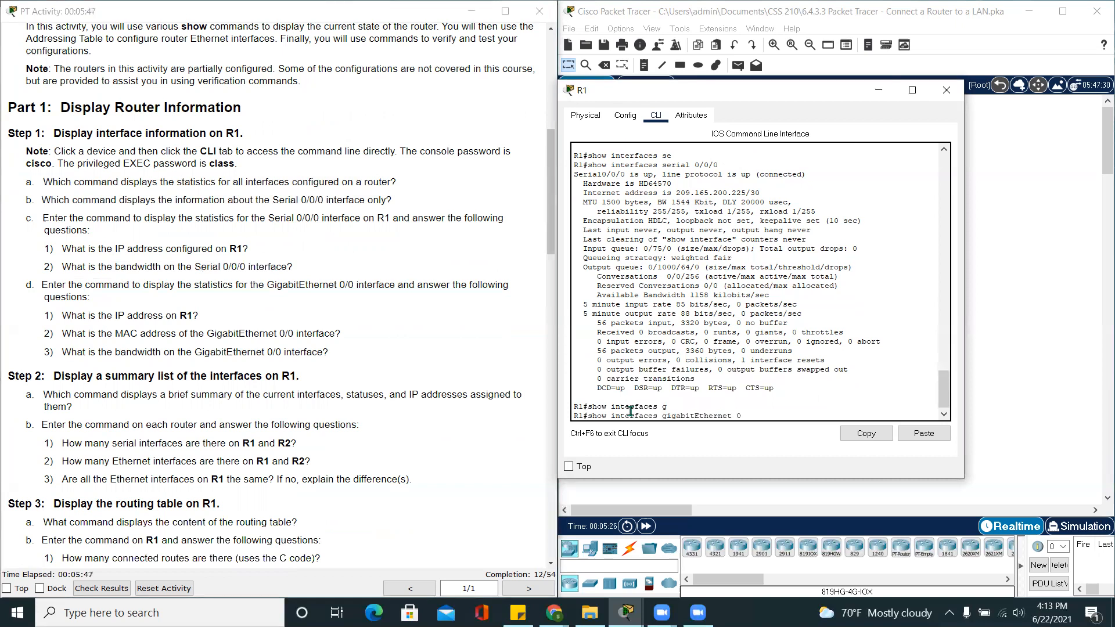
text(0/0)
key(Return)
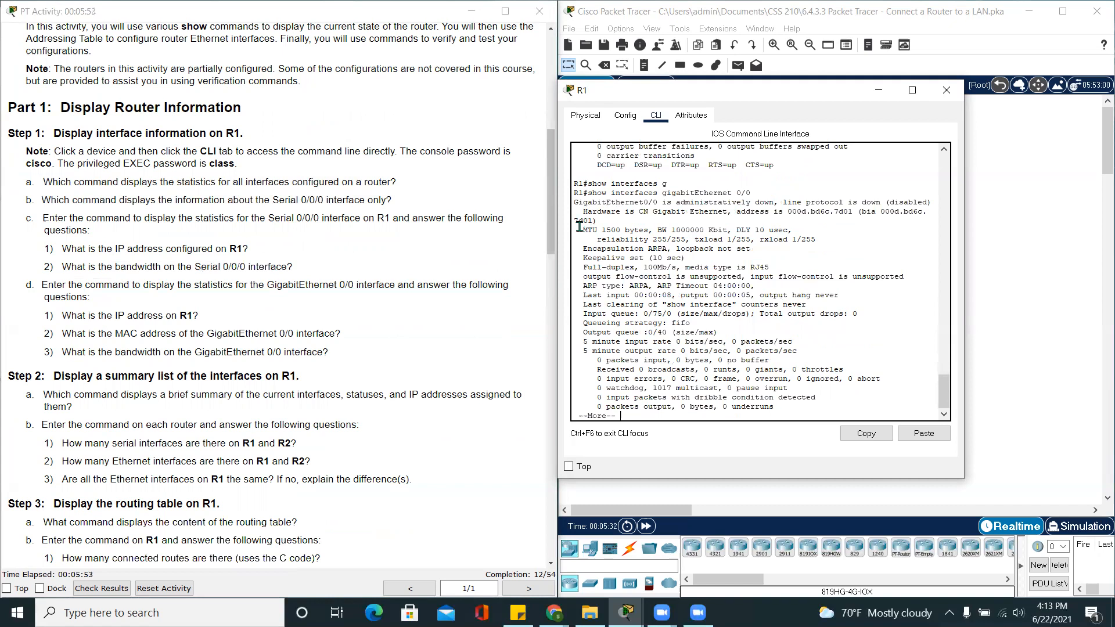
Step: Page to the end of the GigabitEthernet 0/0 output and check its opening lines for an IP address
drag(775, 320, 823, 404)
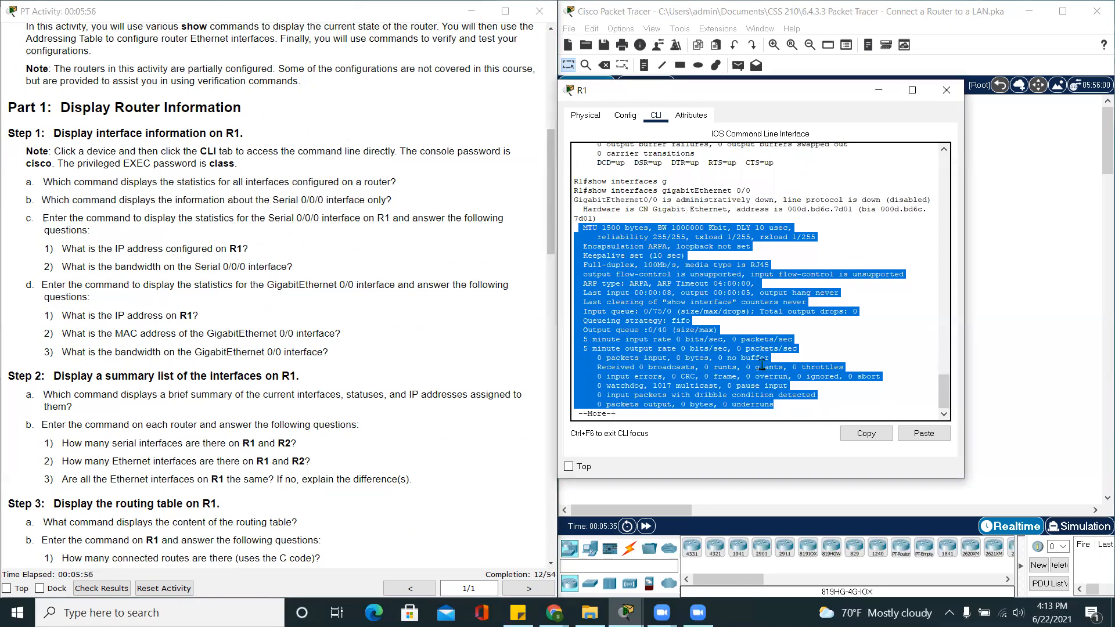
key(space)
scroll(761, 364, up, 2)
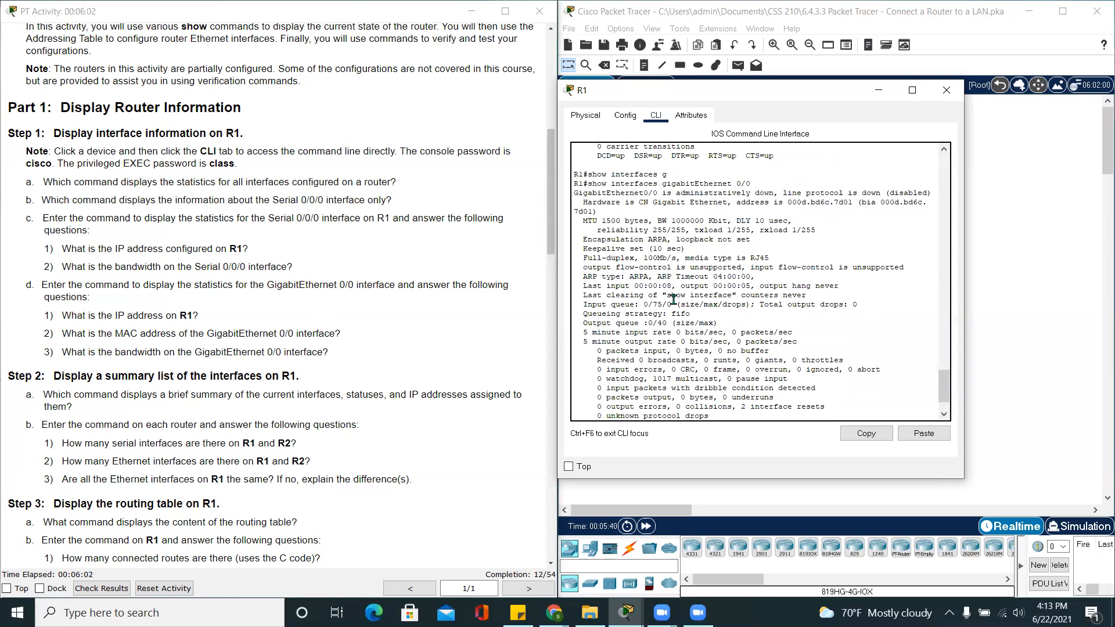
scroll(674, 299, down, 2)
scroll(673, 299, up, 3)
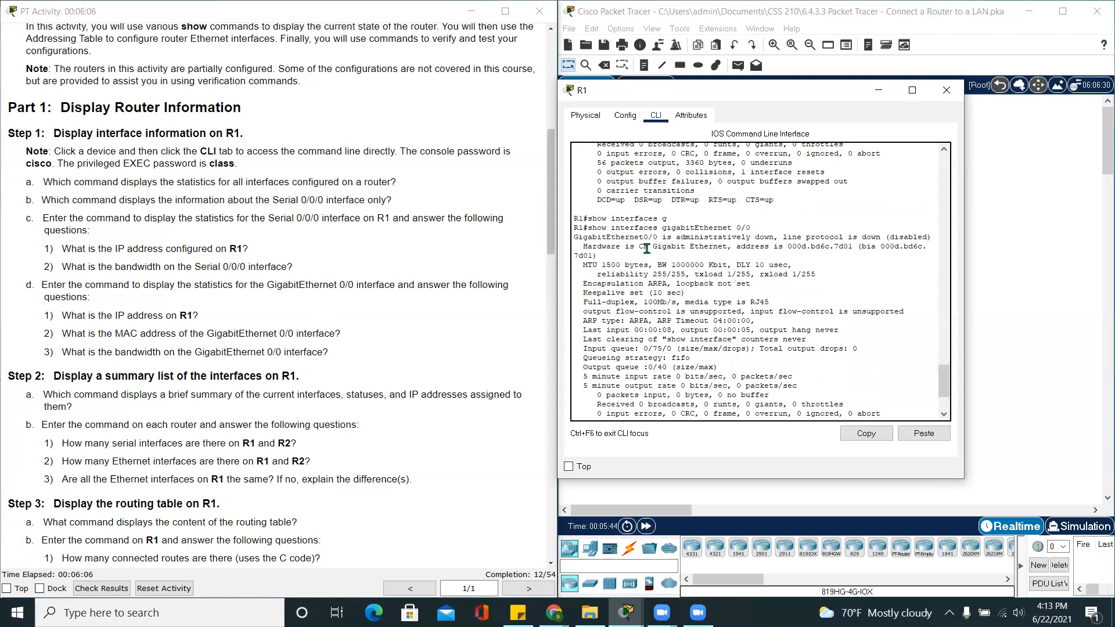
drag(623, 257, 607, 244)
click(660, 254)
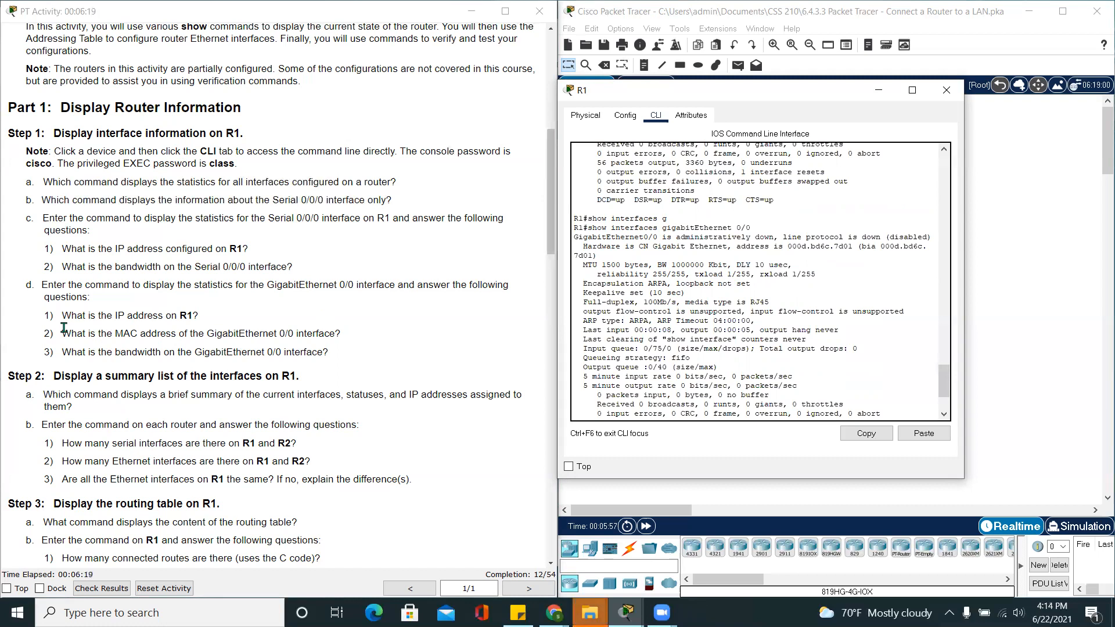
Step: Find the MAC address and bandwidth of GigabitEthernet 0/0 in R1's output for questions d.2 and d.3
drag(62, 331, 357, 342)
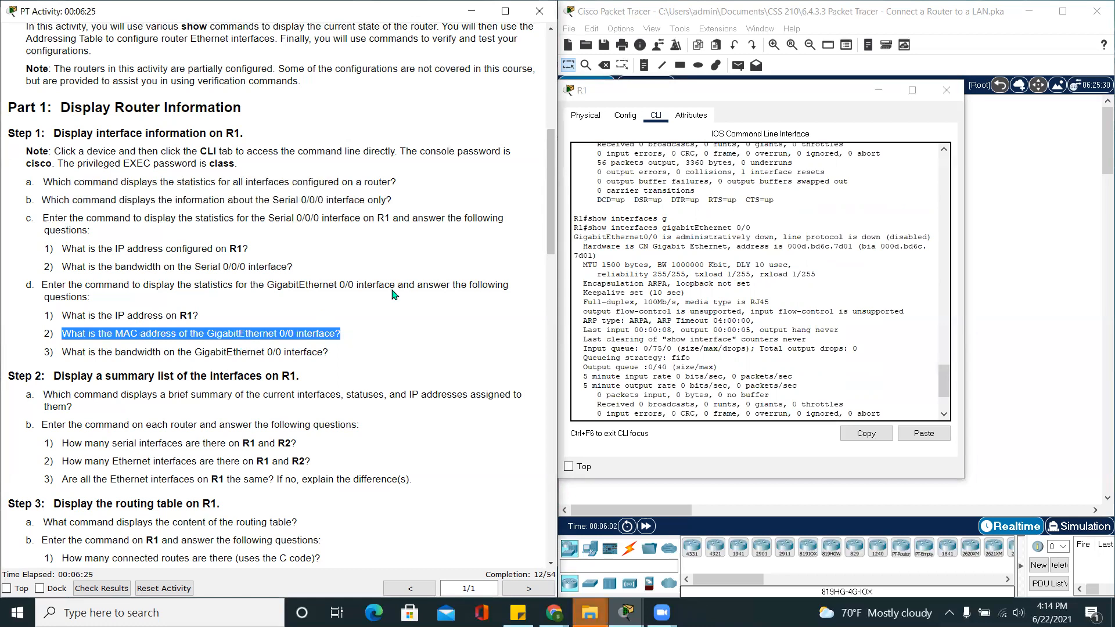
click(813, 280)
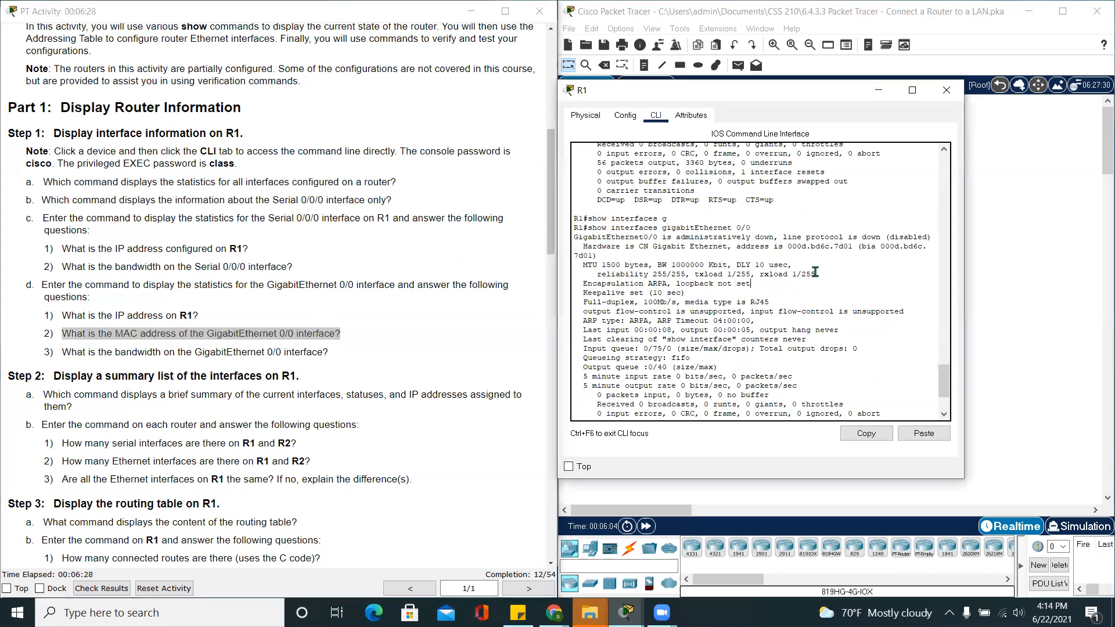
drag(784, 243, 853, 246)
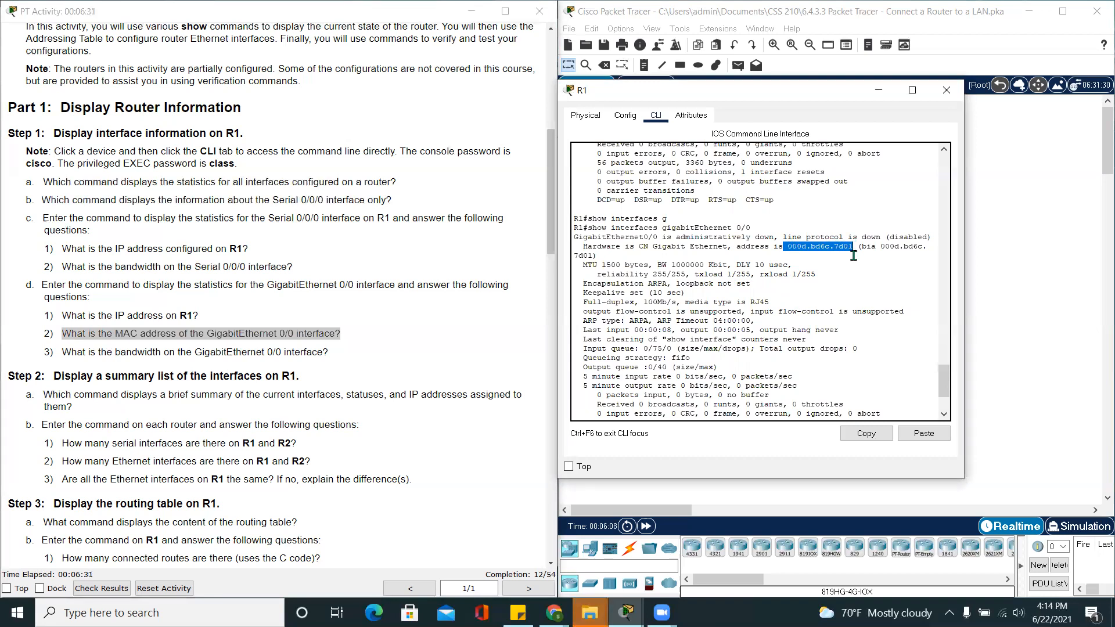
click(401, 397)
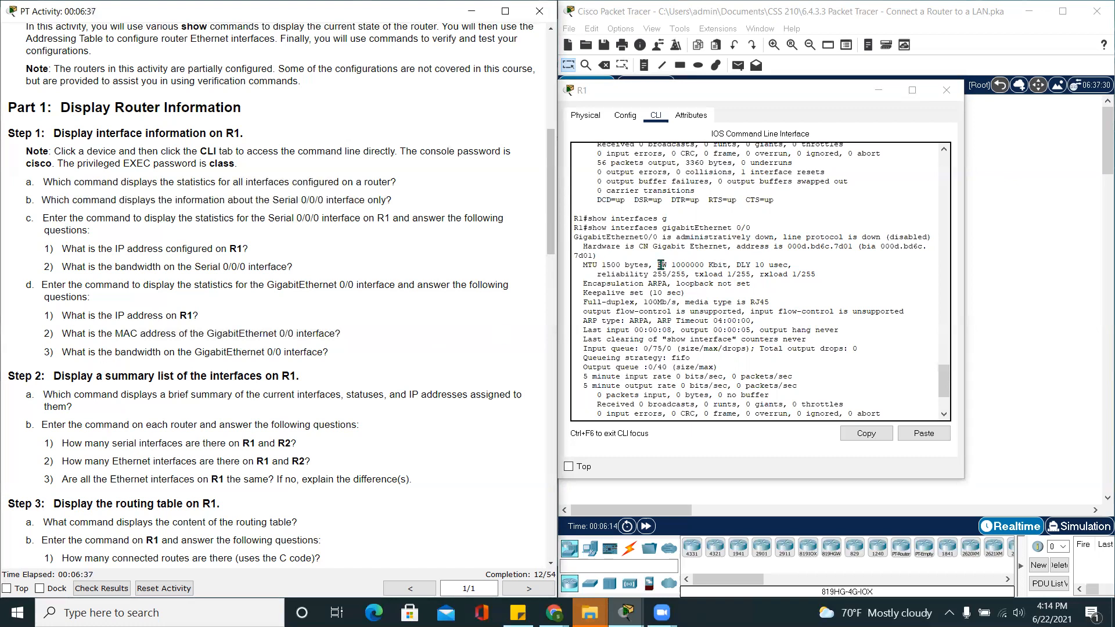
drag(658, 264, 733, 267)
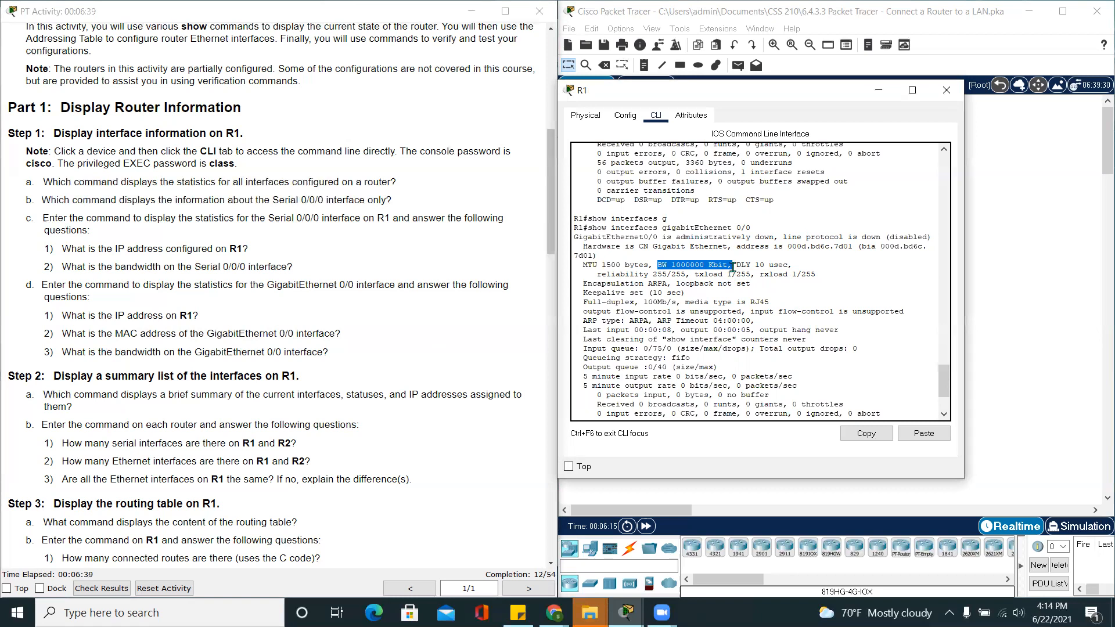
Step: Read Step 2 and its question a about the command that gives a brief summary of the interfaces
drag(291, 425, 27, 425)
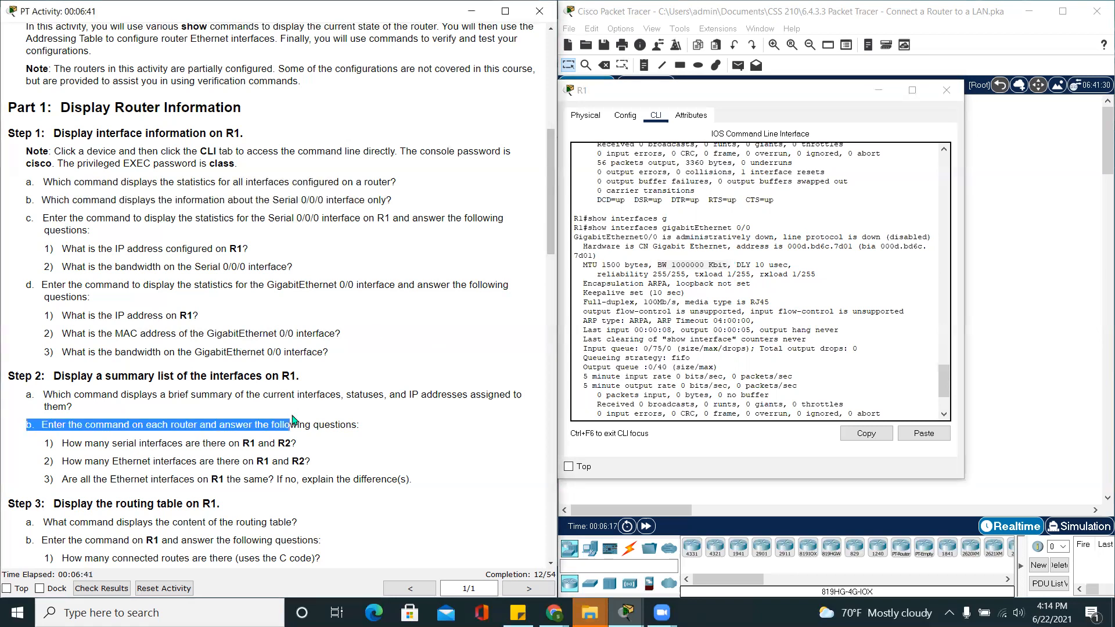
scroll(293, 419, down, 5)
click(295, 318)
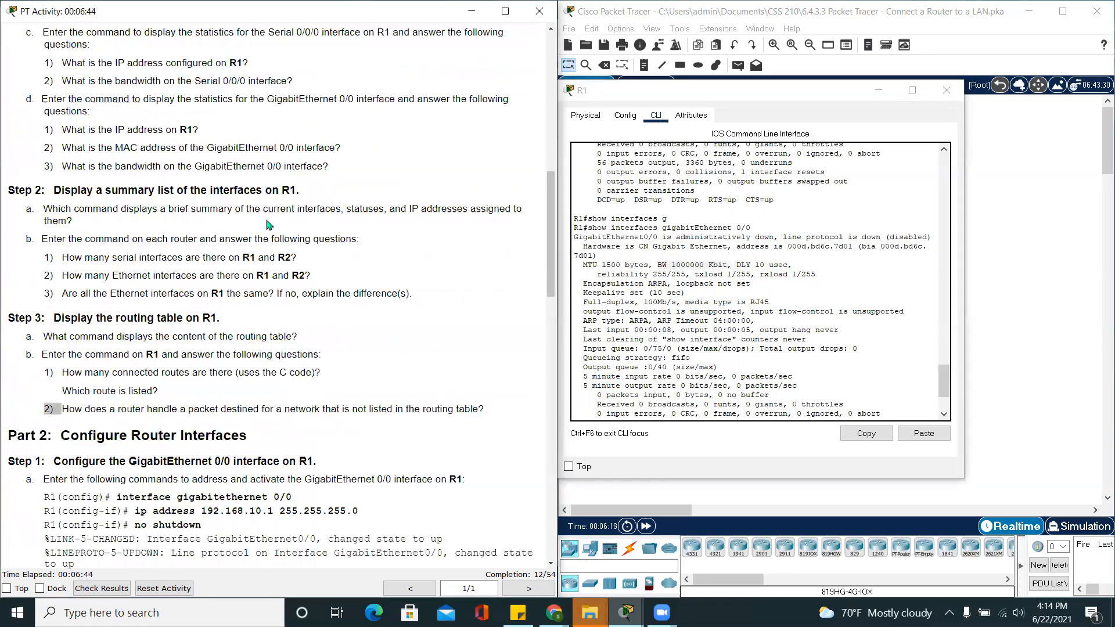
drag(300, 190, 51, 187)
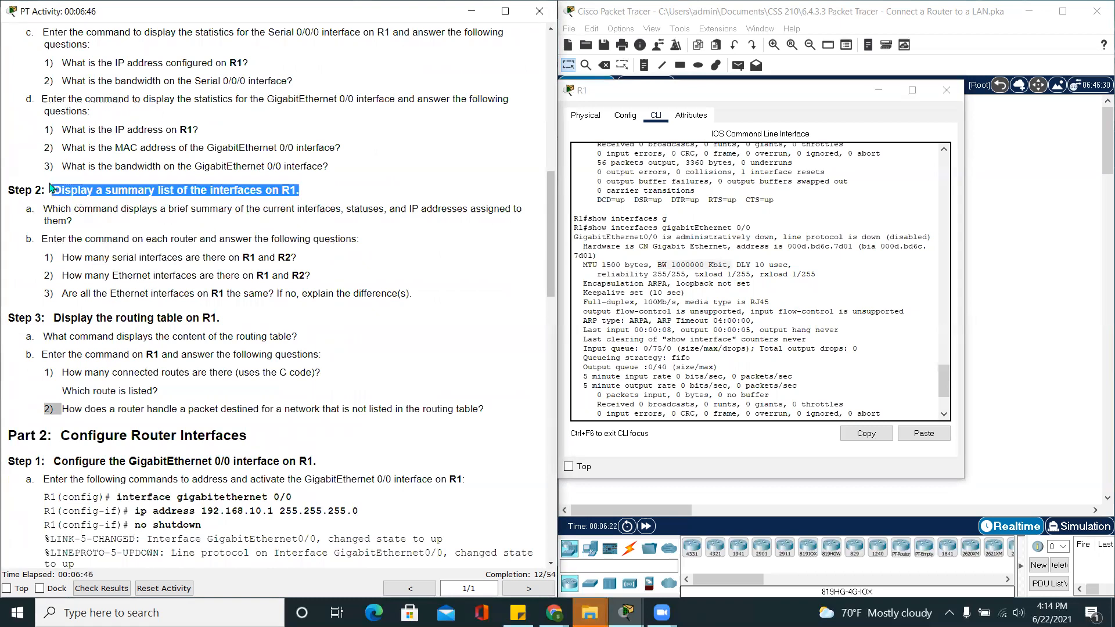
click(141, 254)
drag(86, 224, 45, 208)
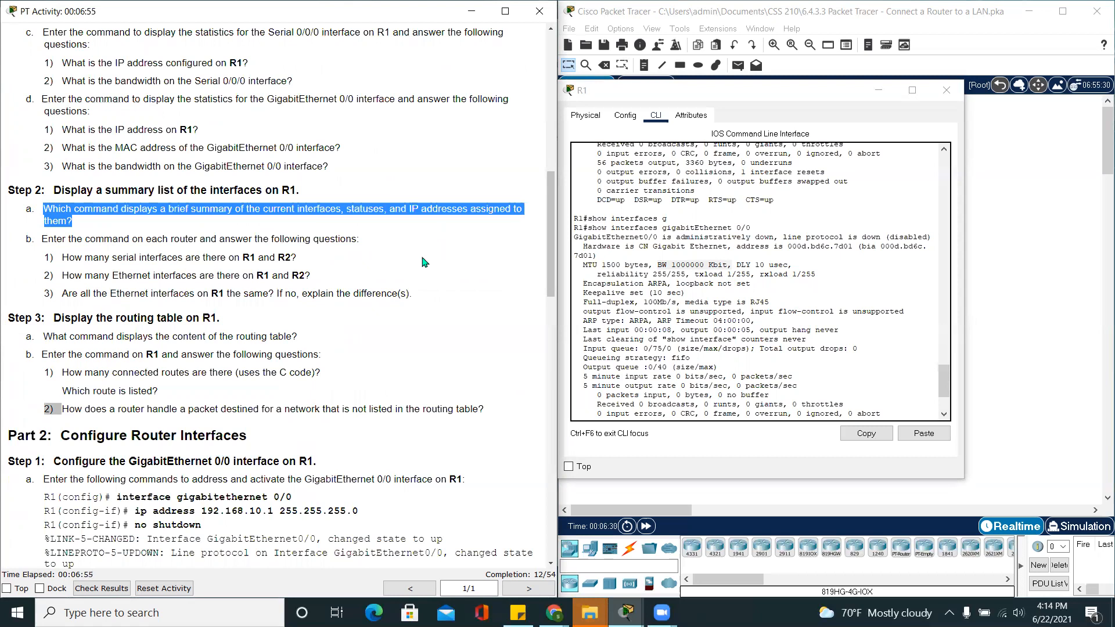
Step: Run show ip interface brief on R1 to list the interfaces with their statuses and IP addresses
scroll(691, 390, down, 3)
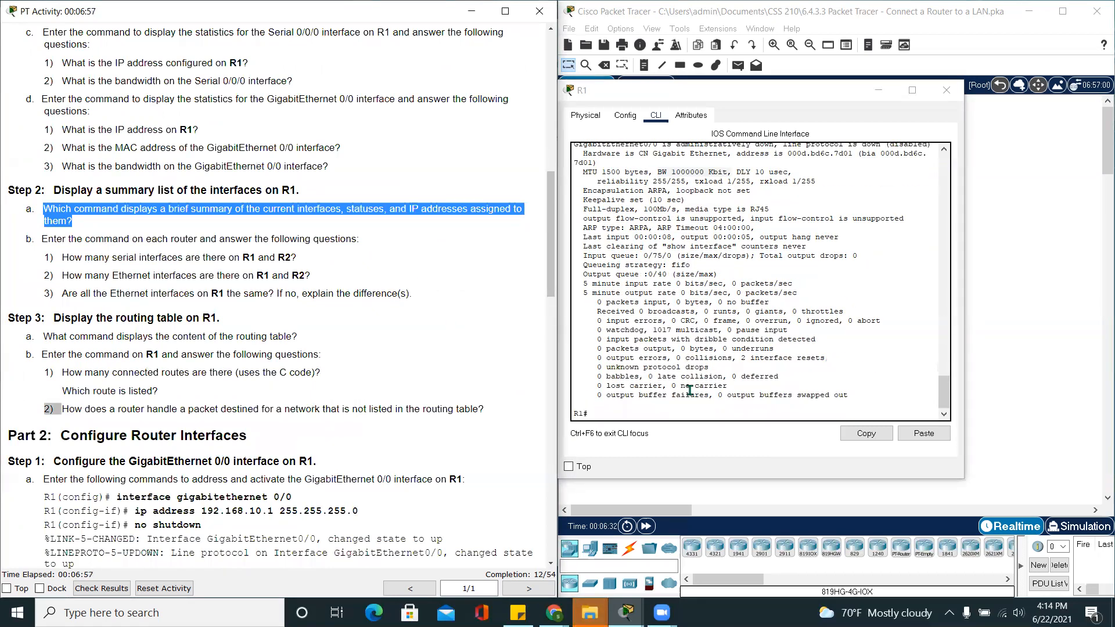
click(638, 414)
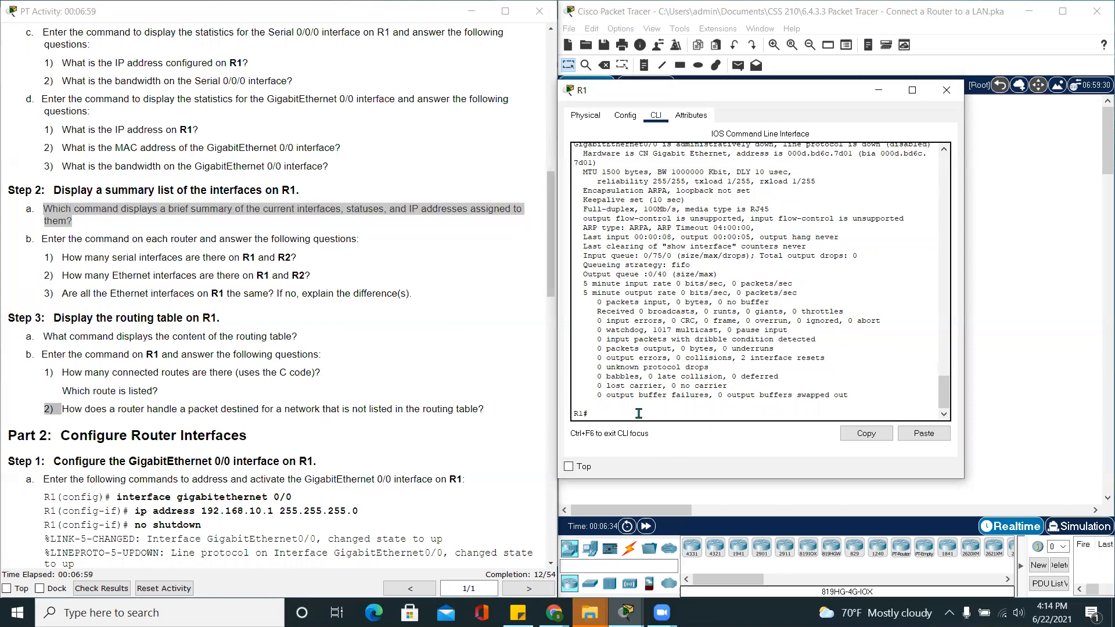
text(sho)
key(Tab)
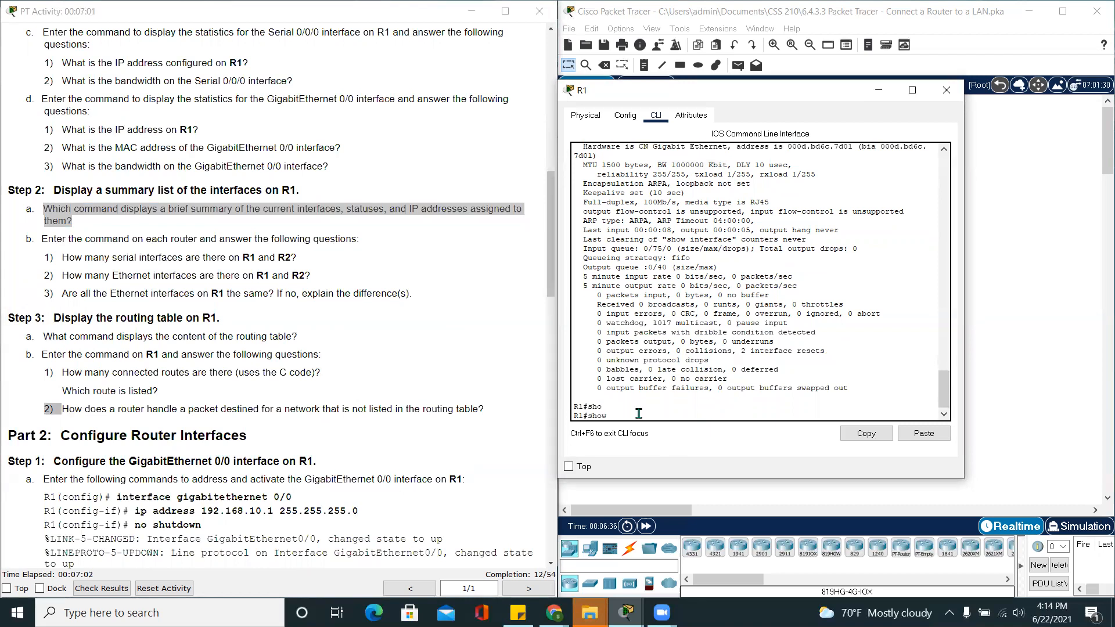
text(ip)
key(Tab)
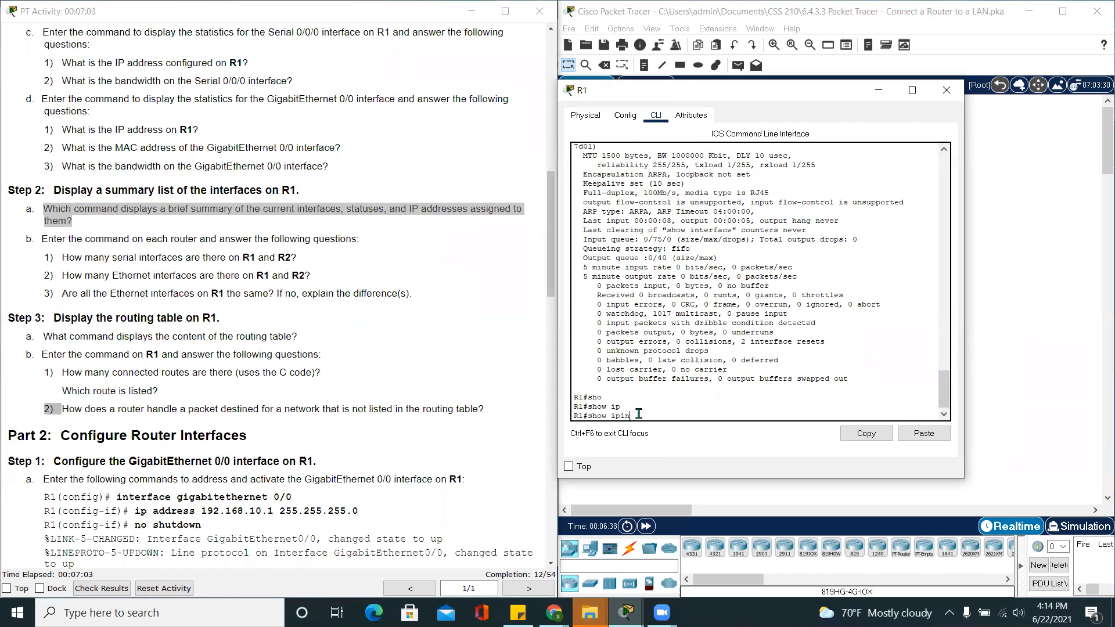
text(in)
key(Tab)
key(BackSpace)
key(Tab)
text(in)
key(Tab)
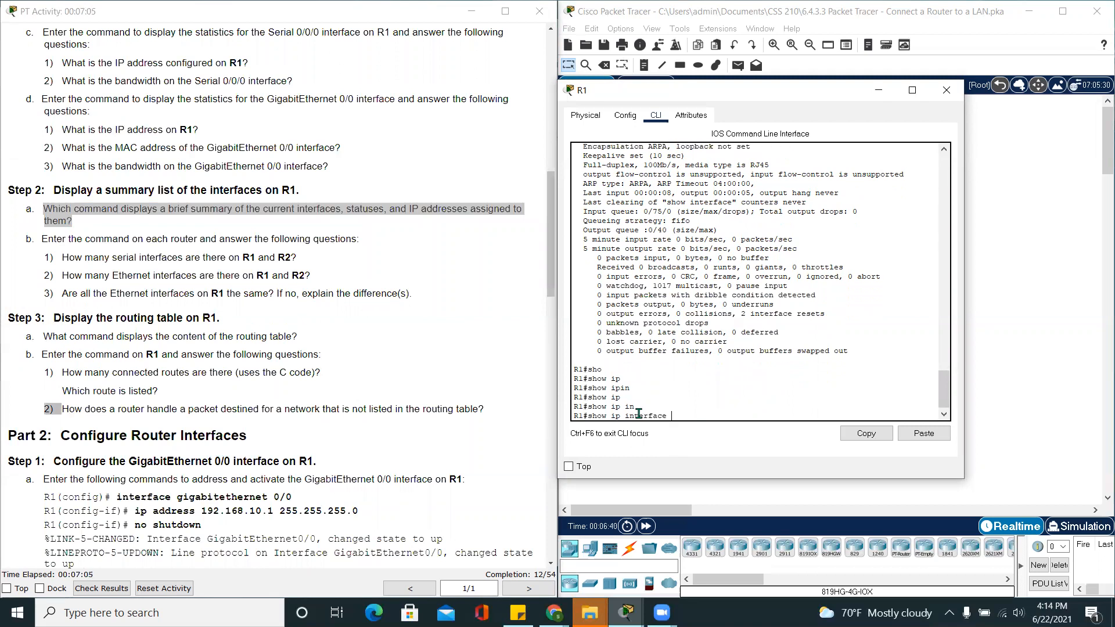
text(br)
key(Tab)
key(Return)
key(Return)
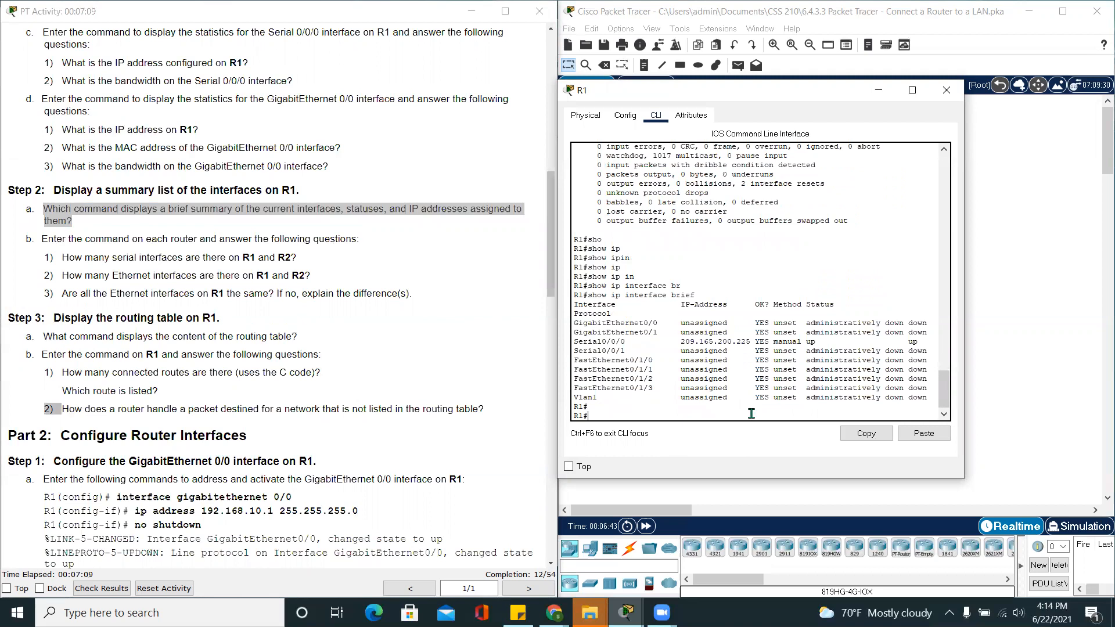
Step: Read Step 2 question b.1 and identify the serial interfaces in R1's interface summary
click(125, 268)
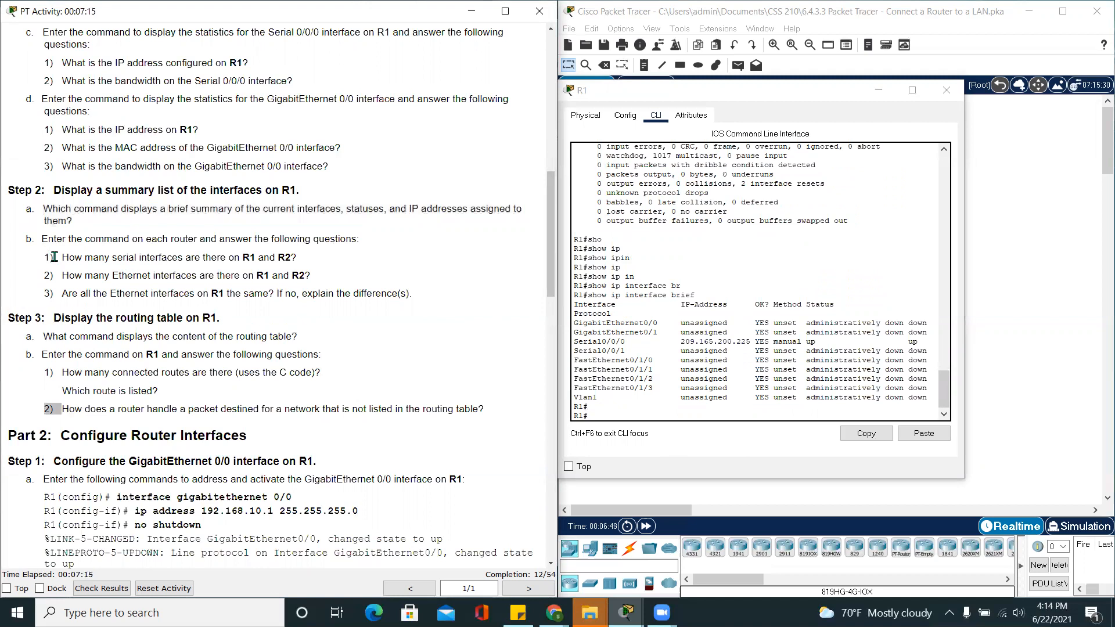
drag(66, 256, 293, 259)
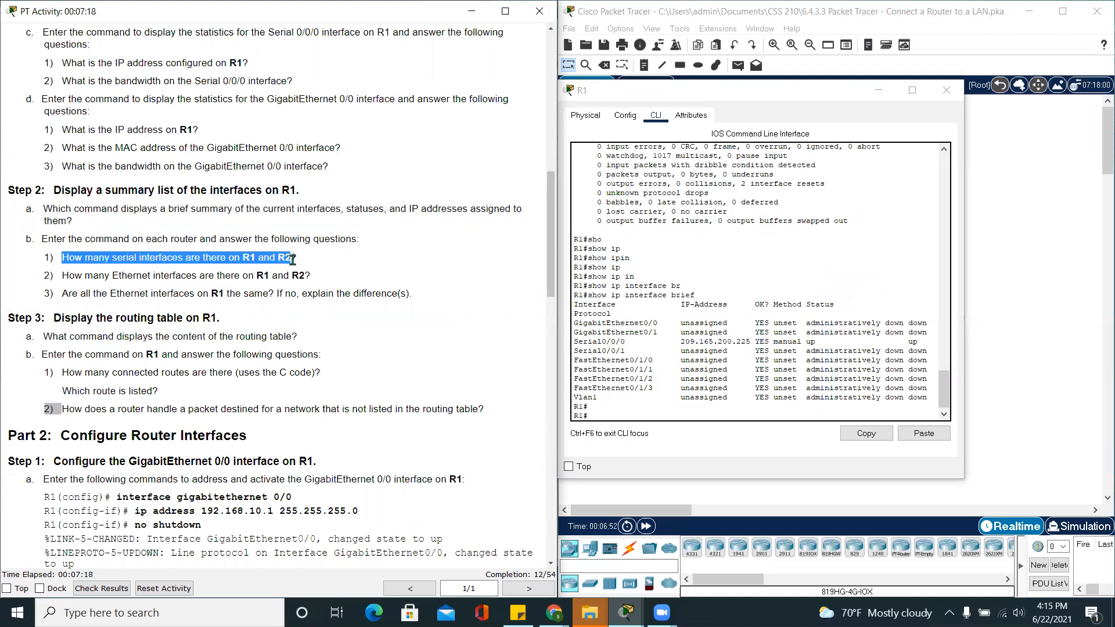
click(341, 281)
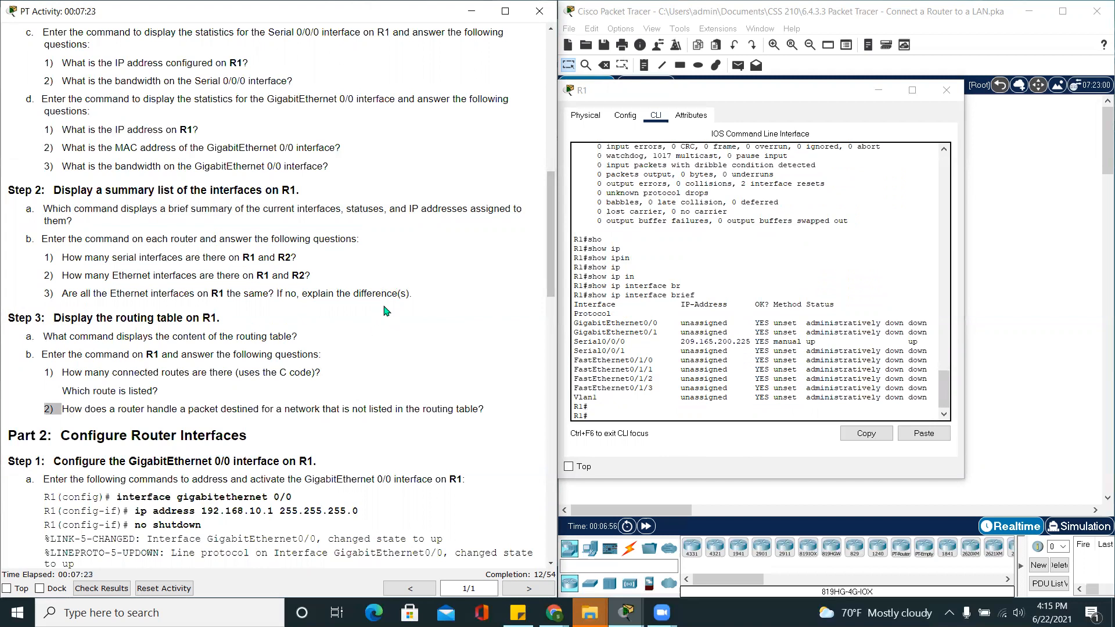
scroll(710, 363, down, 1)
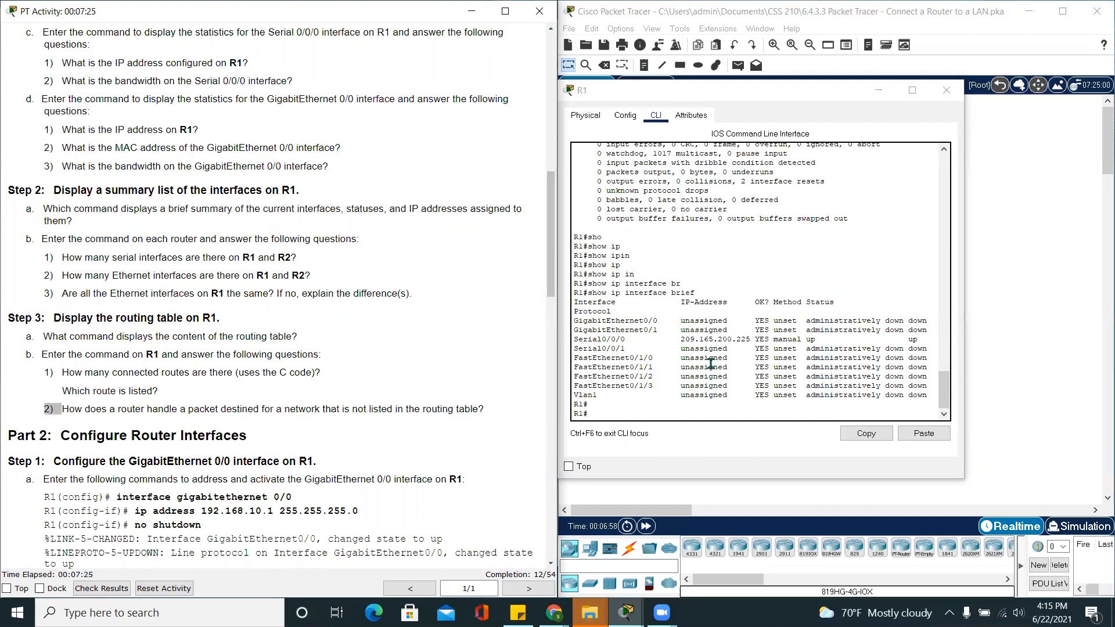
drag(625, 349, 569, 343)
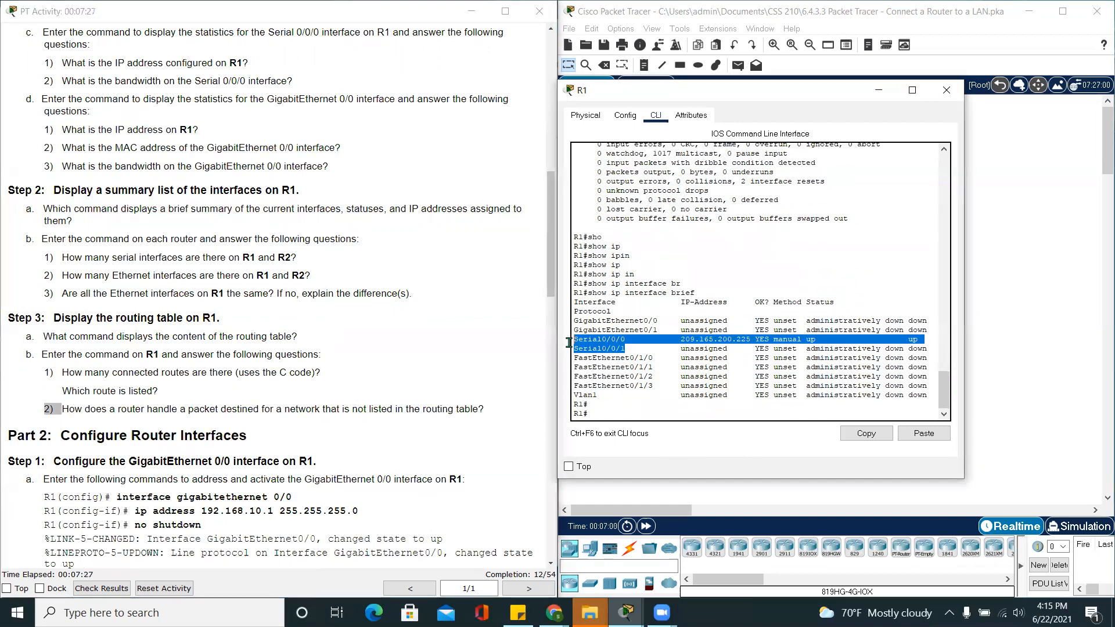
Step: Identify the FastEthernet, GigabitEthernet and serial interfaces in R1's summary for Step 2 questions b.1 to b.3
drag(666, 387, 576, 355)
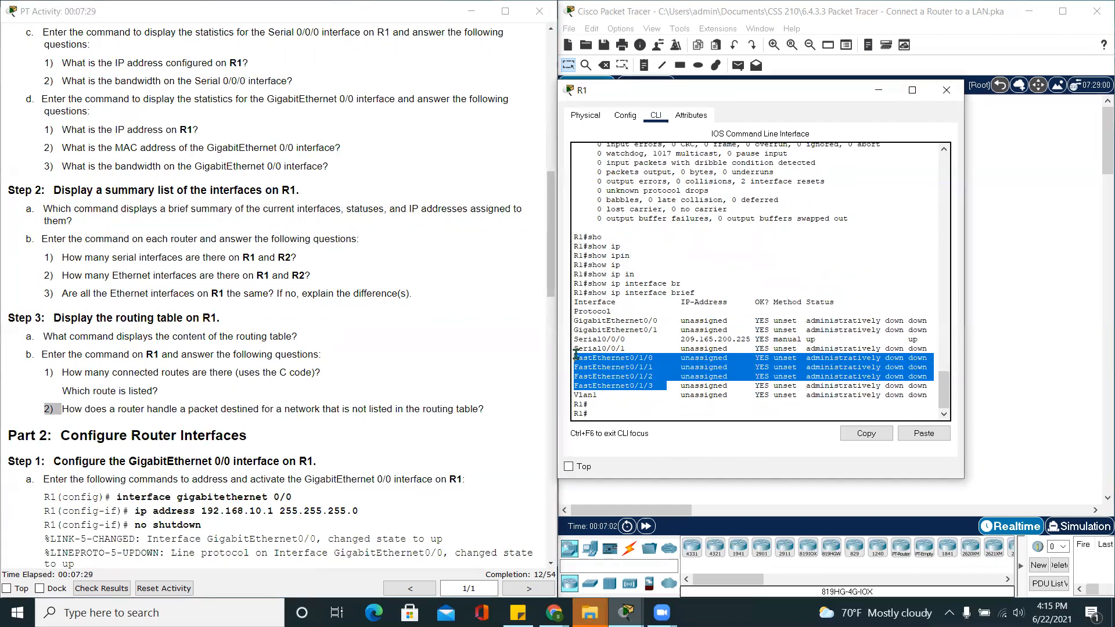
double_click(624, 330)
click(618, 321)
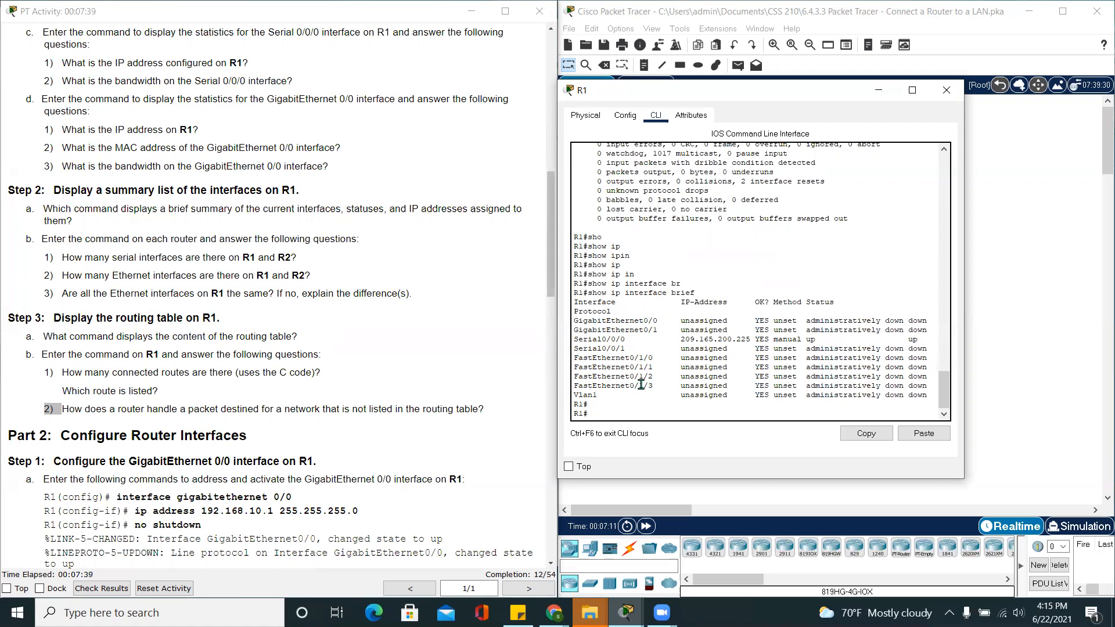
drag(664, 389, 567, 357)
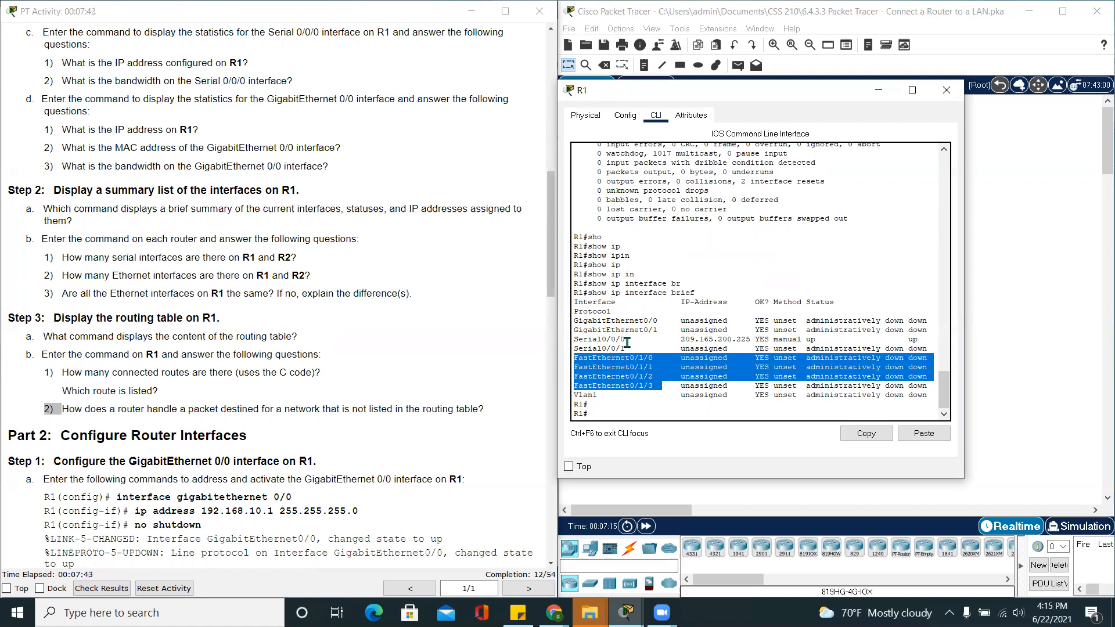
drag(663, 330, 571, 317)
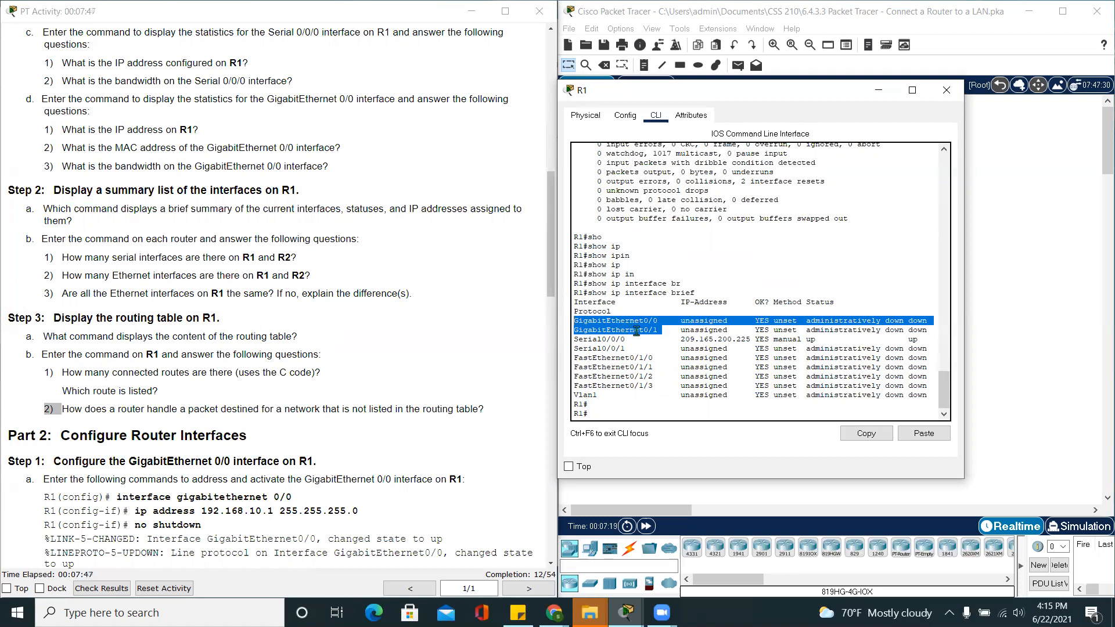
click(625, 385)
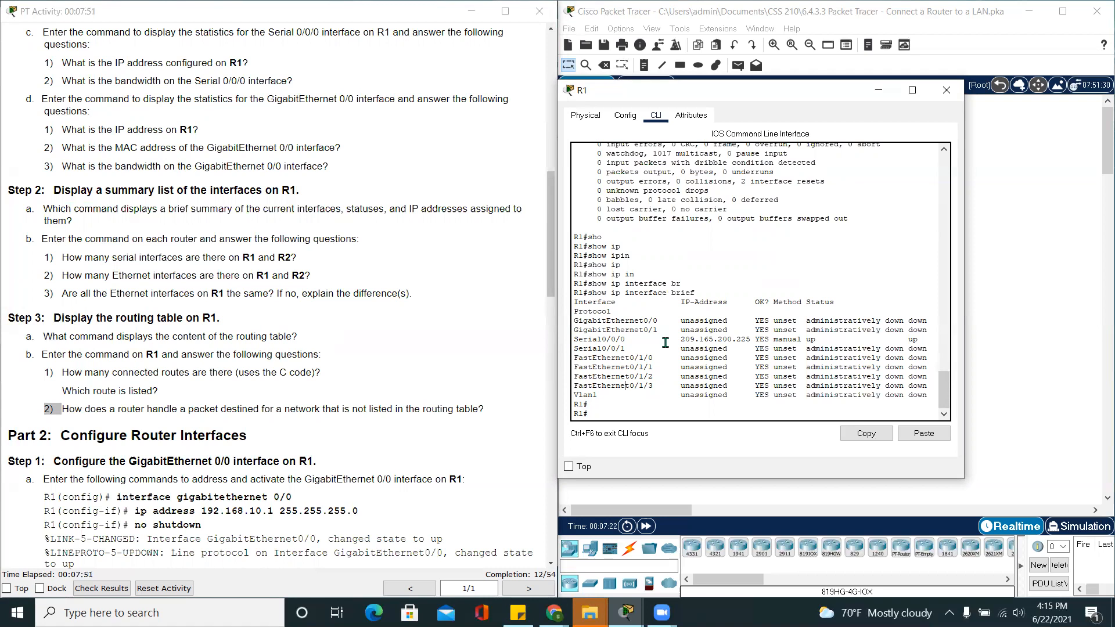
drag(606, 324, 657, 388)
drag(635, 349, 565, 335)
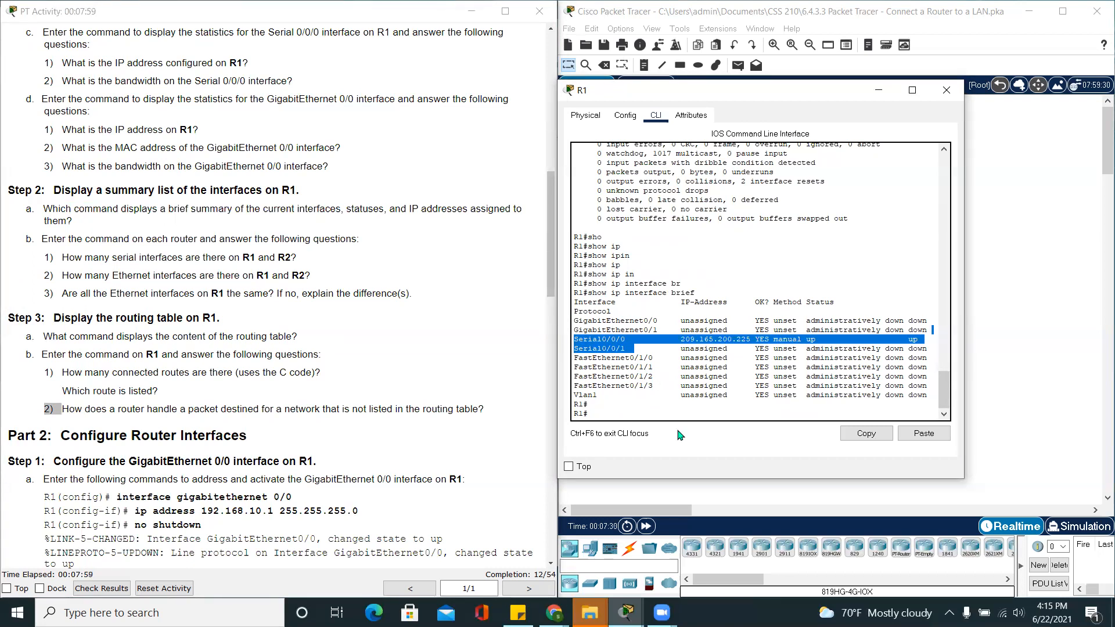
Step: Close R1's window and open R2's command-line interface beside the instructions
click(945, 85)
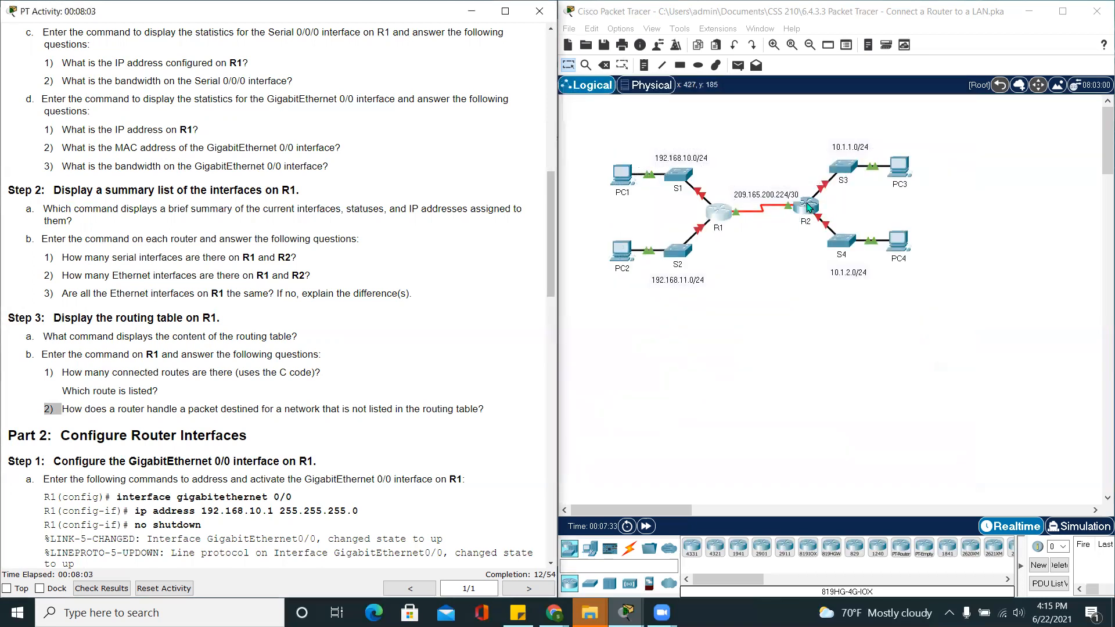
click(808, 207)
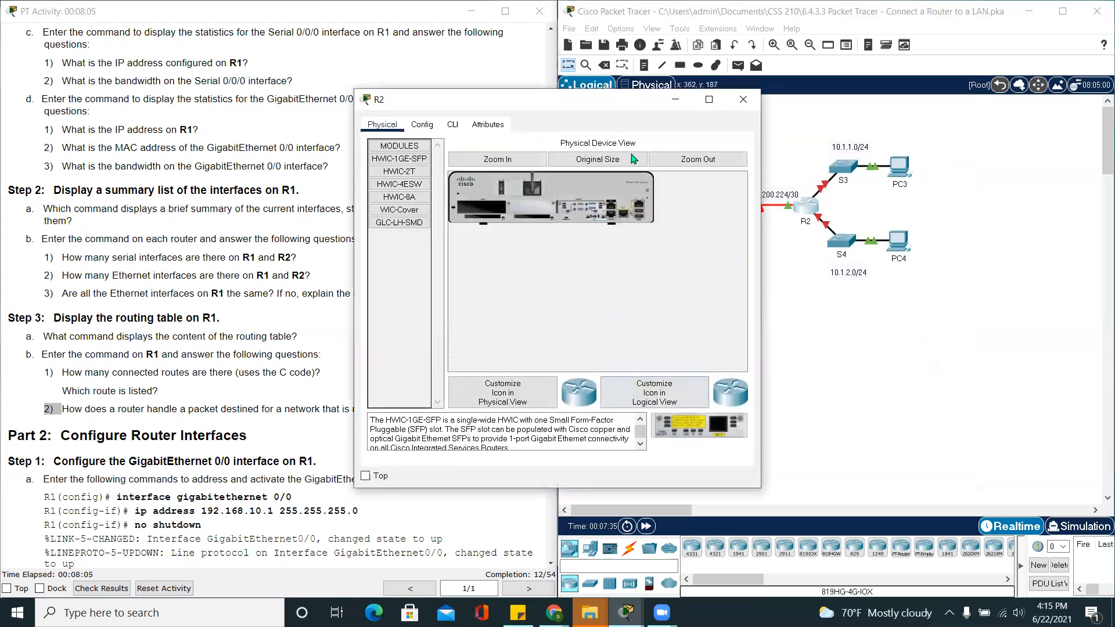
click(448, 126)
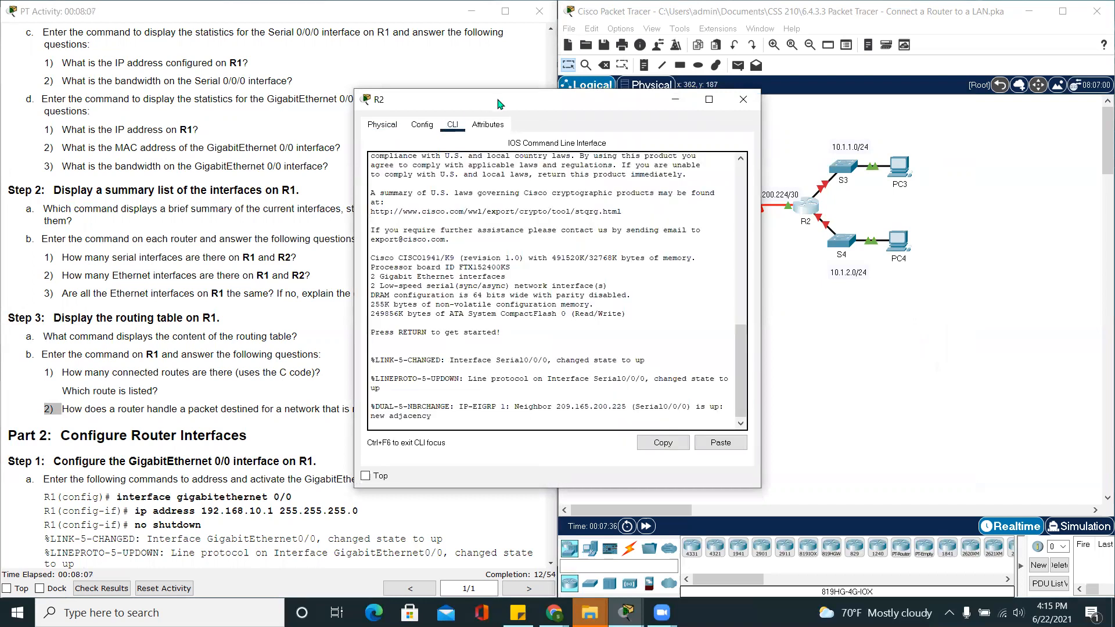
drag(497, 104, 685, 100)
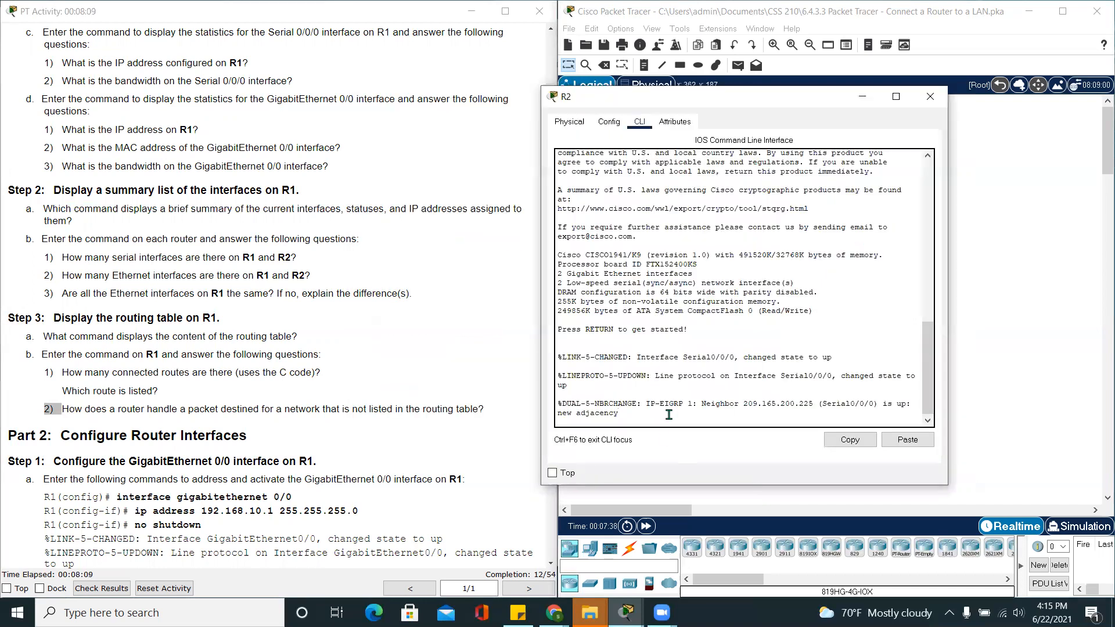
Step: Log in to R2's console with the user access password
key(Return)
key(Return)
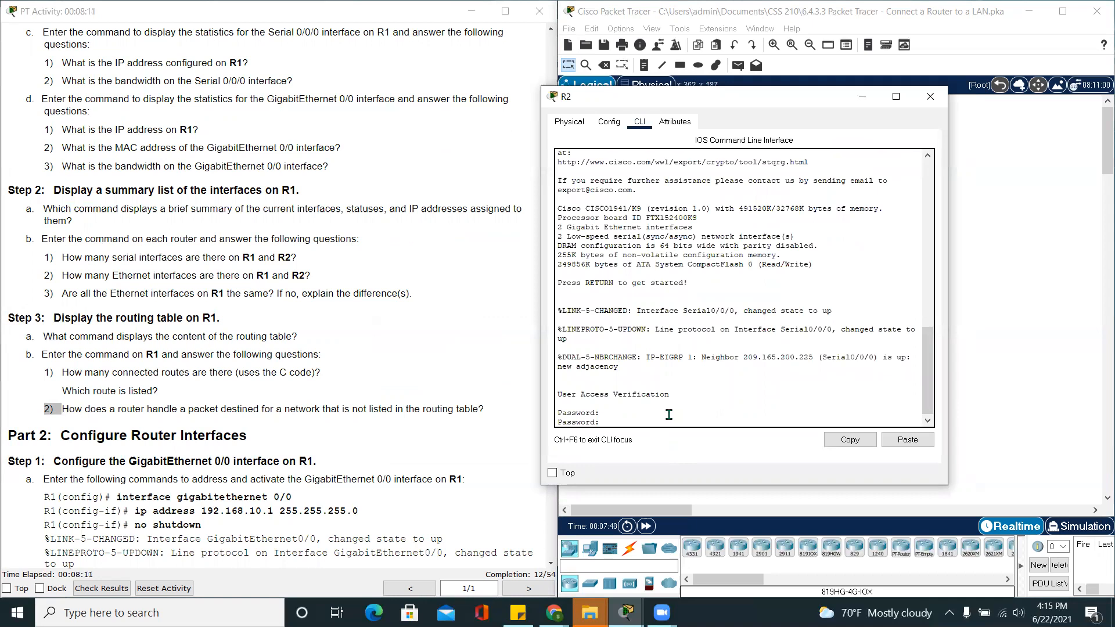
key(Return)
key(Return)
key(Return)
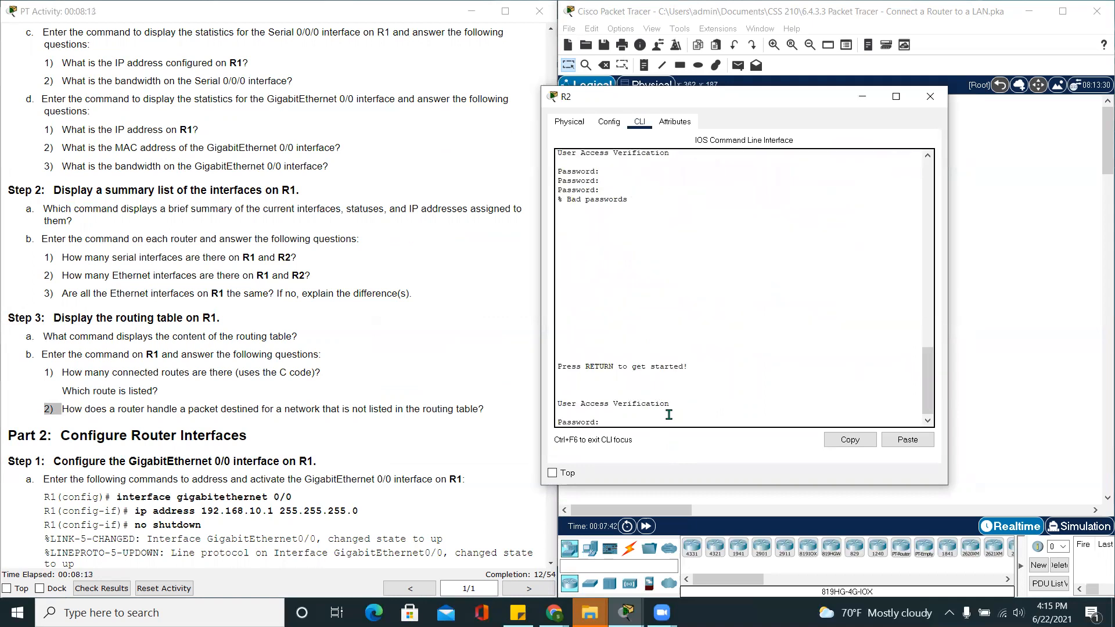
key(Return)
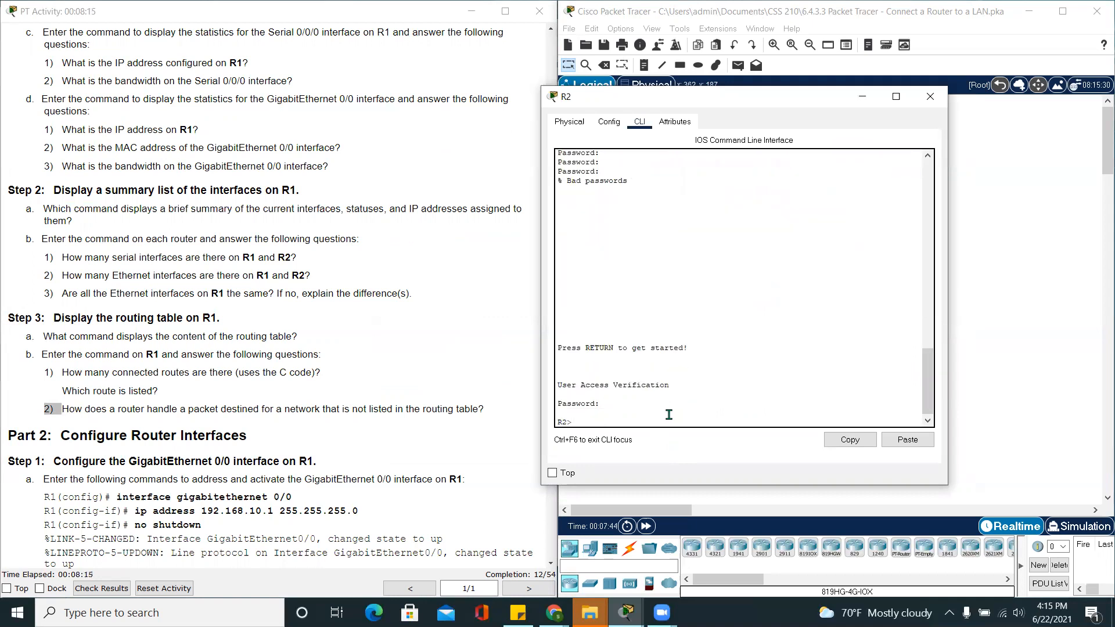
Step: Enter privileged EXEC mode on R2 using the enable password
text(en)
key(Return)
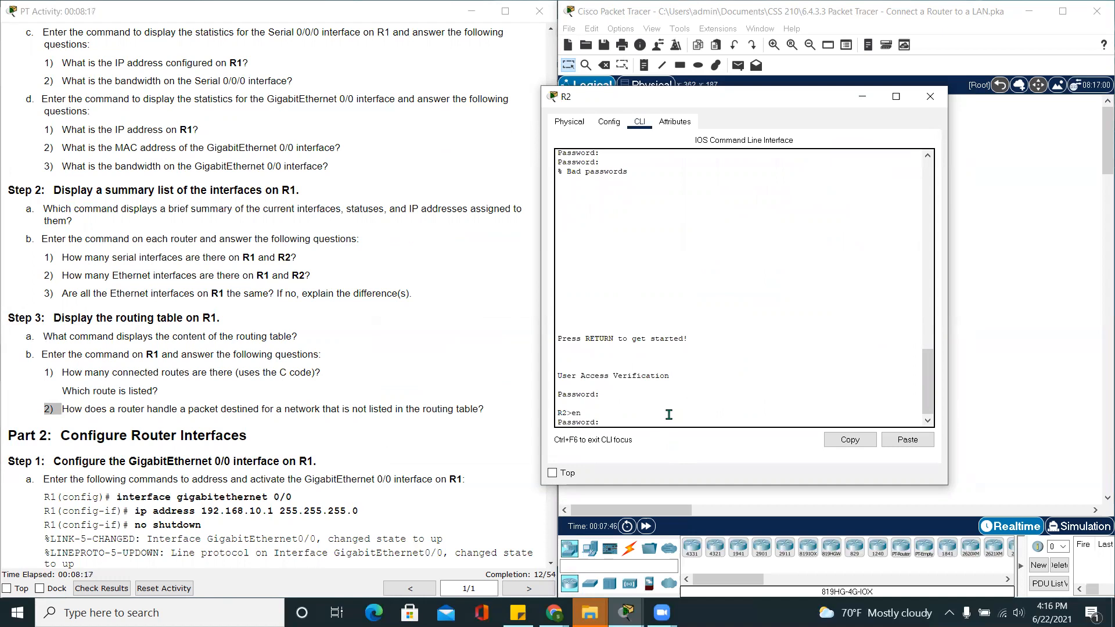
key(Return)
key(Return)
key(Return)
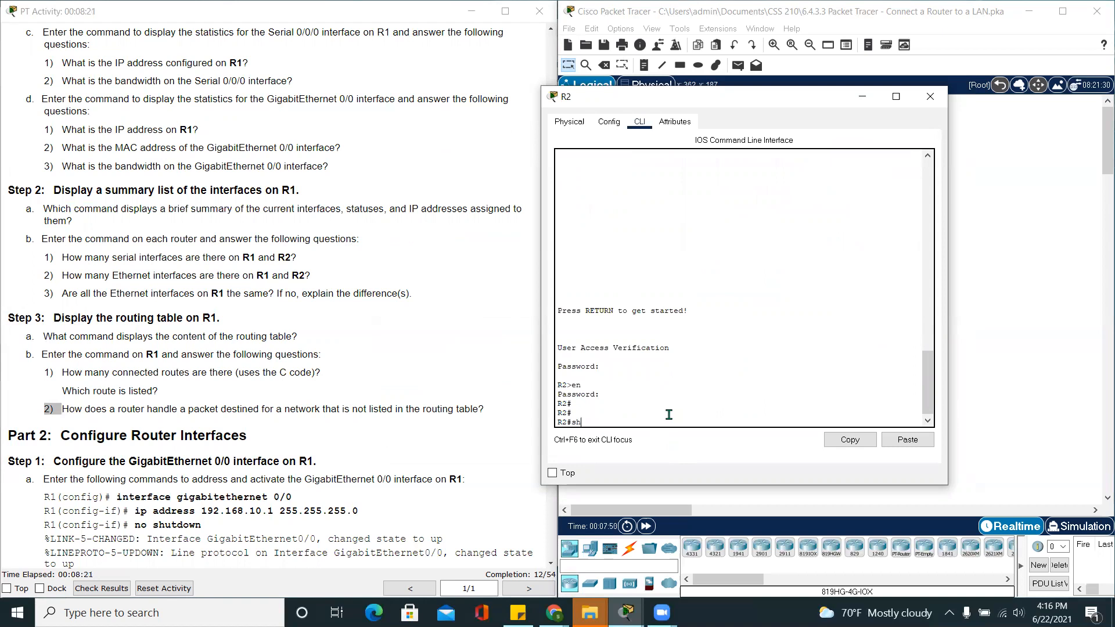
Step: Run show ip interface brief on R2 to list its interfaces, statuses and IP addresses
text(sh)
key(Tab)
text(ip)
key(Tab)
text(in)
key(Tab)
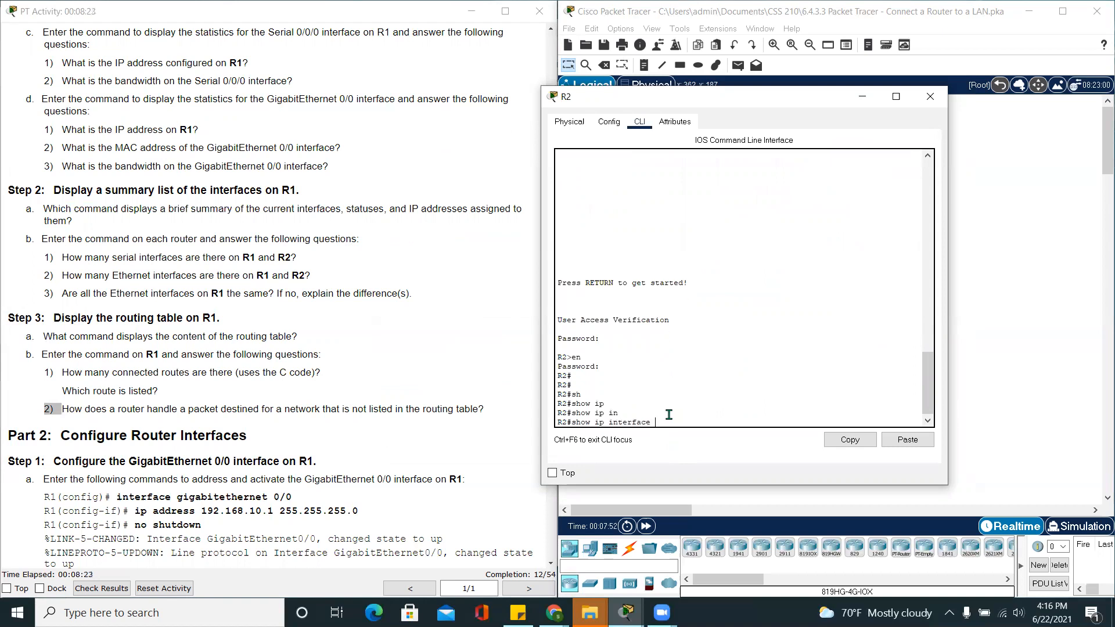
text(b)
key(Tab)
key(Return)
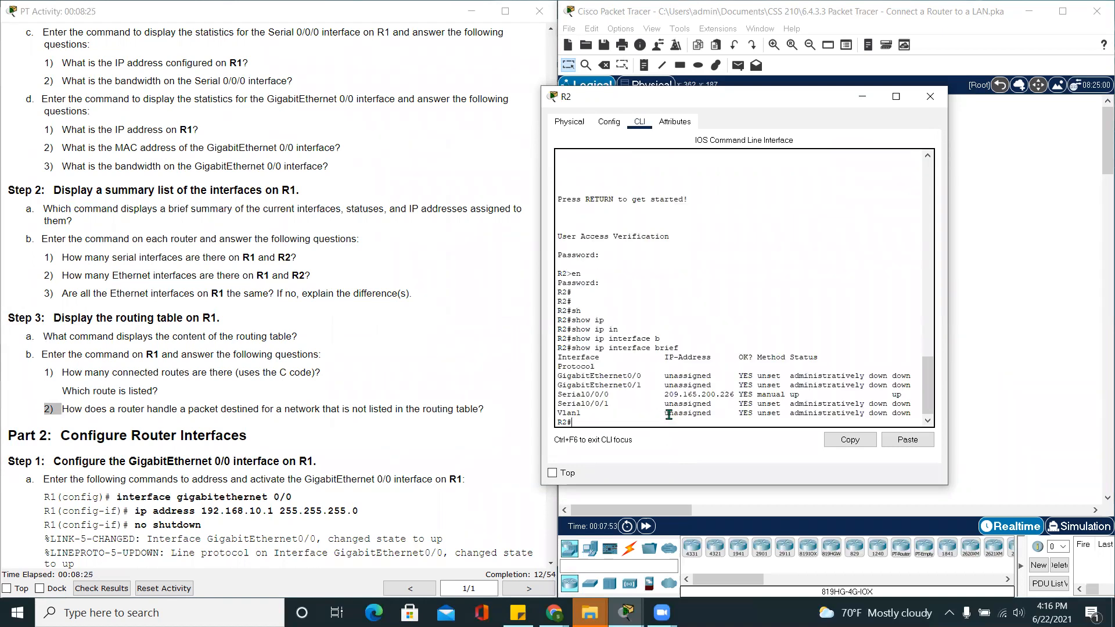
Step: Identify the serial and GigabitEthernet interfaces in R2's interface summary
drag(624, 401, 559, 404)
drag(648, 381, 563, 376)
click(652, 399)
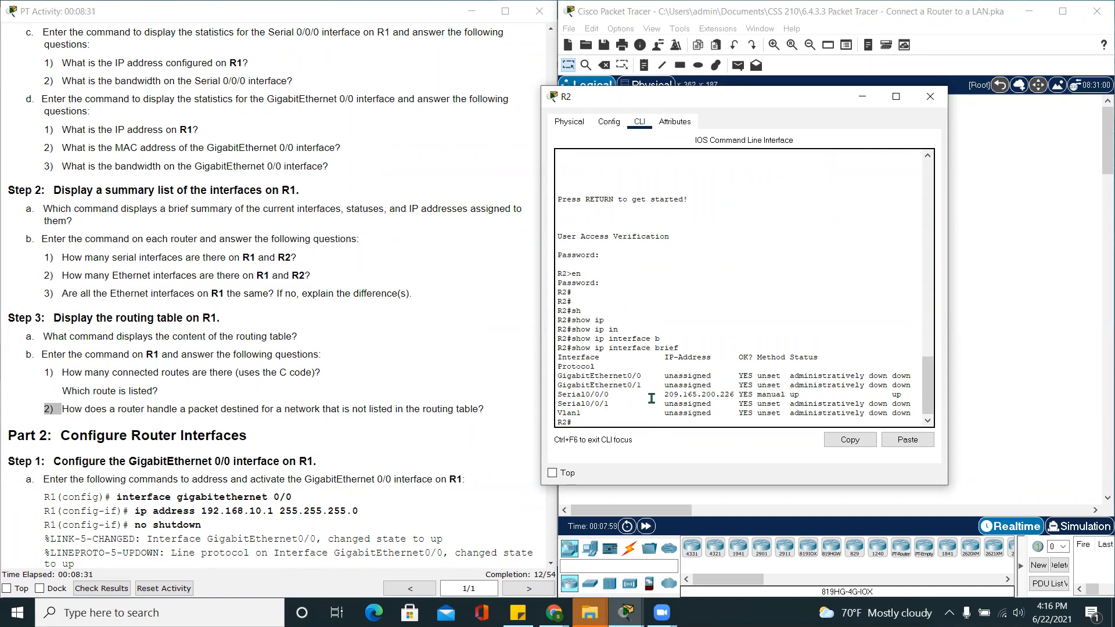
Step: Read the Step 3 heading and its question a about the command that displays the routing table
click(389, 349)
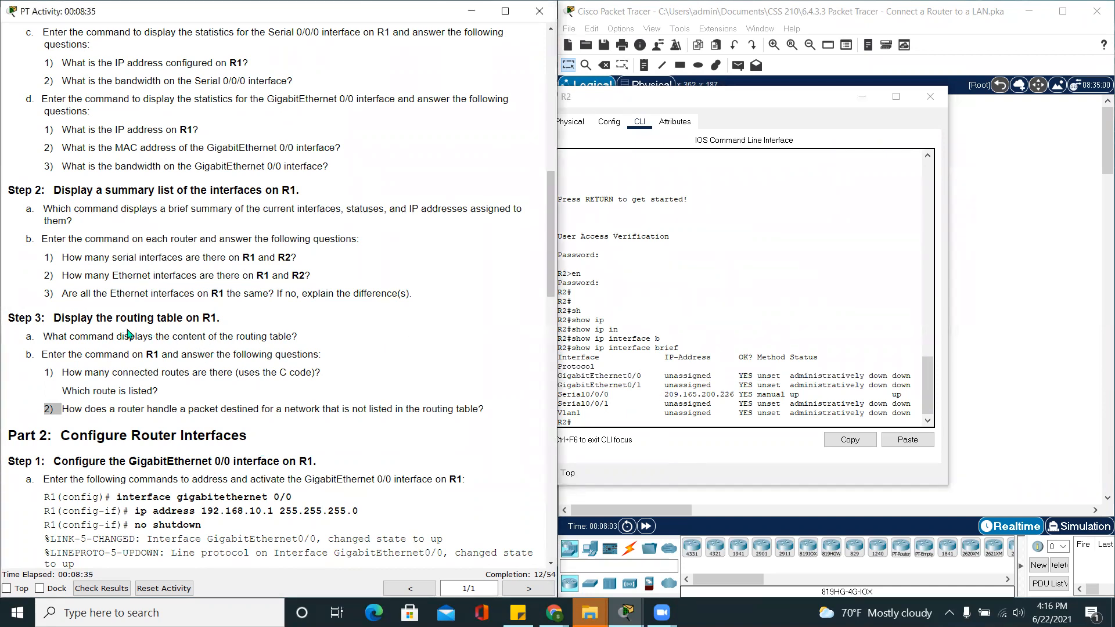
drag(49, 318, 220, 317)
click(327, 393)
drag(47, 337, 303, 340)
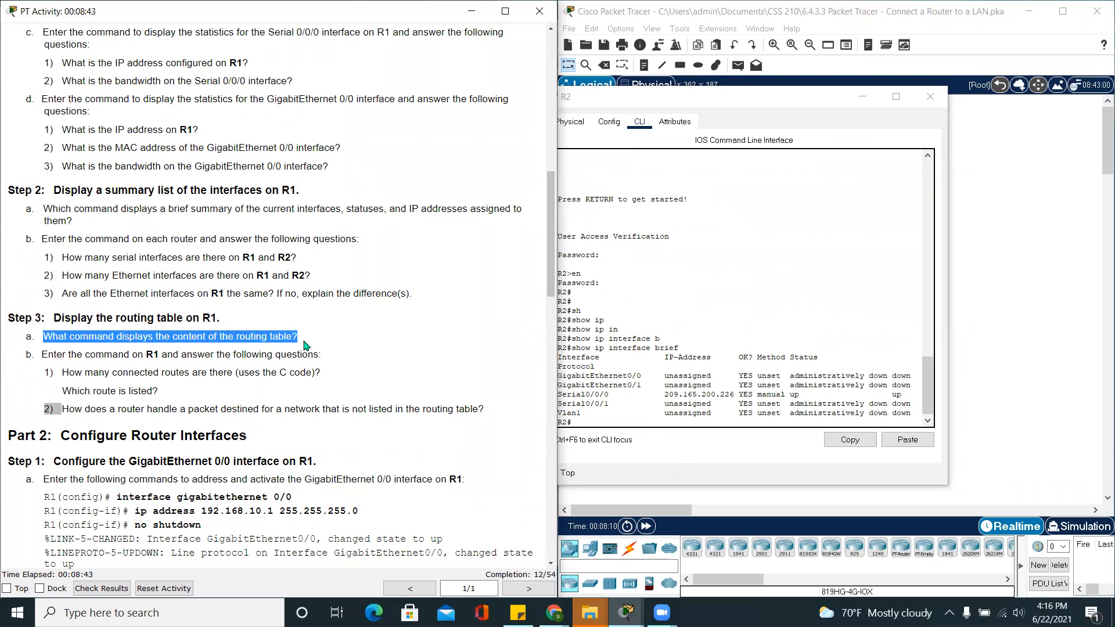
click(370, 424)
Step: Close R2's window and reopen R1's command-line interface beside the instructions
scroll(633, 379, down, 1)
click(633, 379)
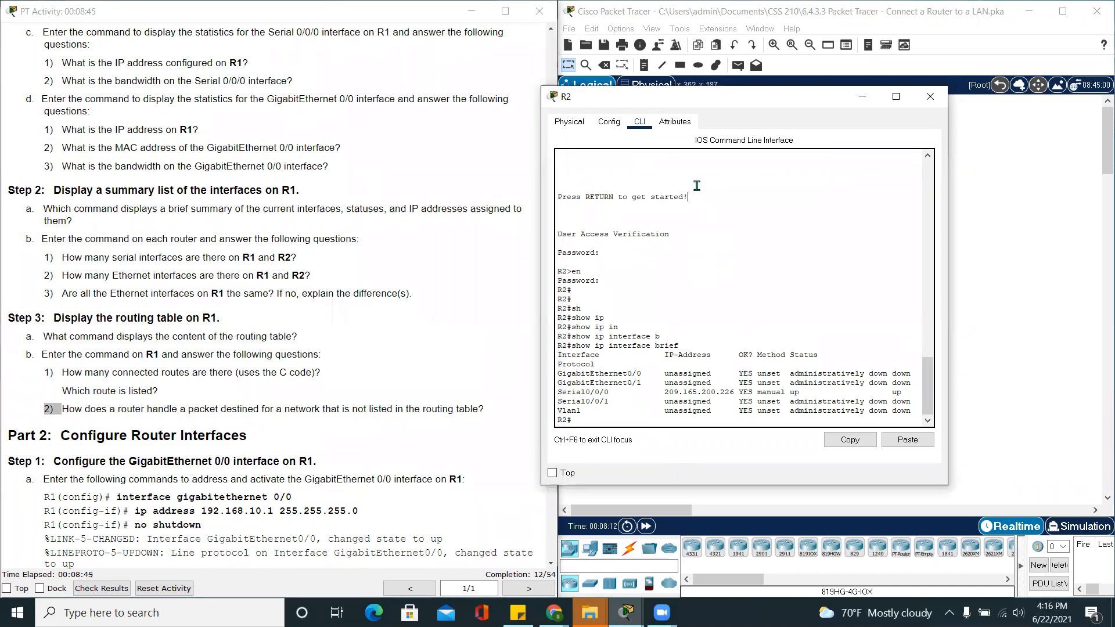
click(915, 104)
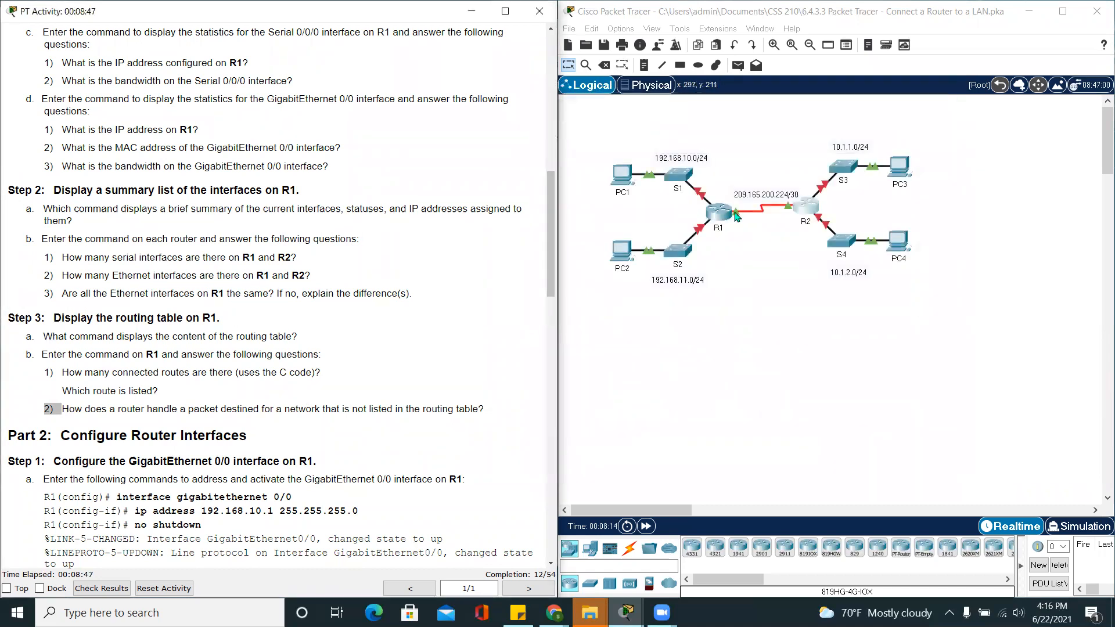
click(718, 212)
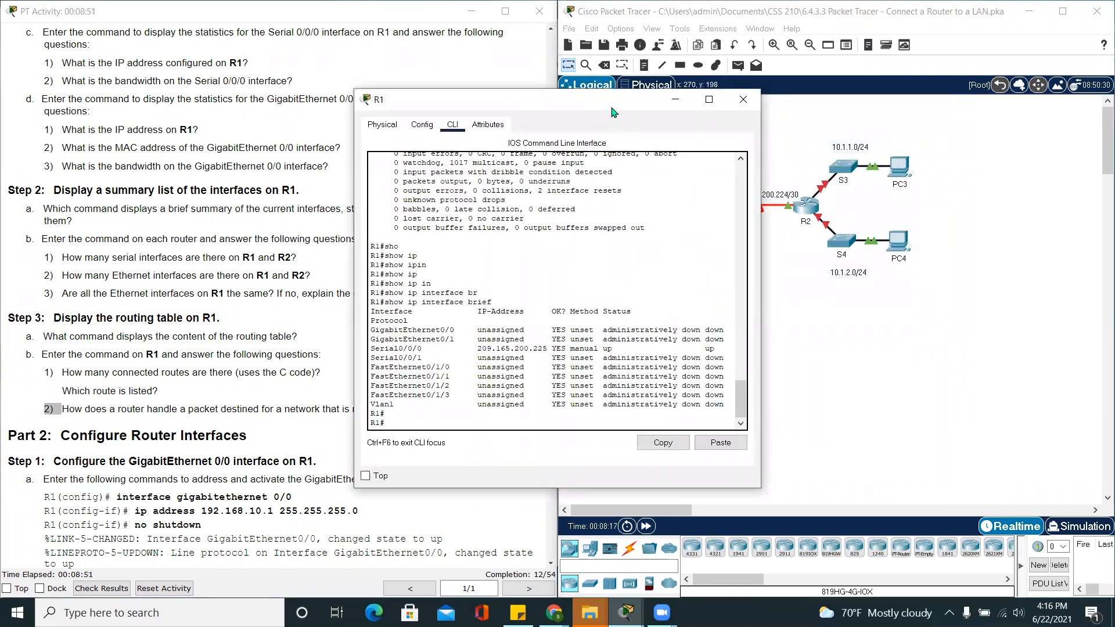
drag(611, 111, 819, 78)
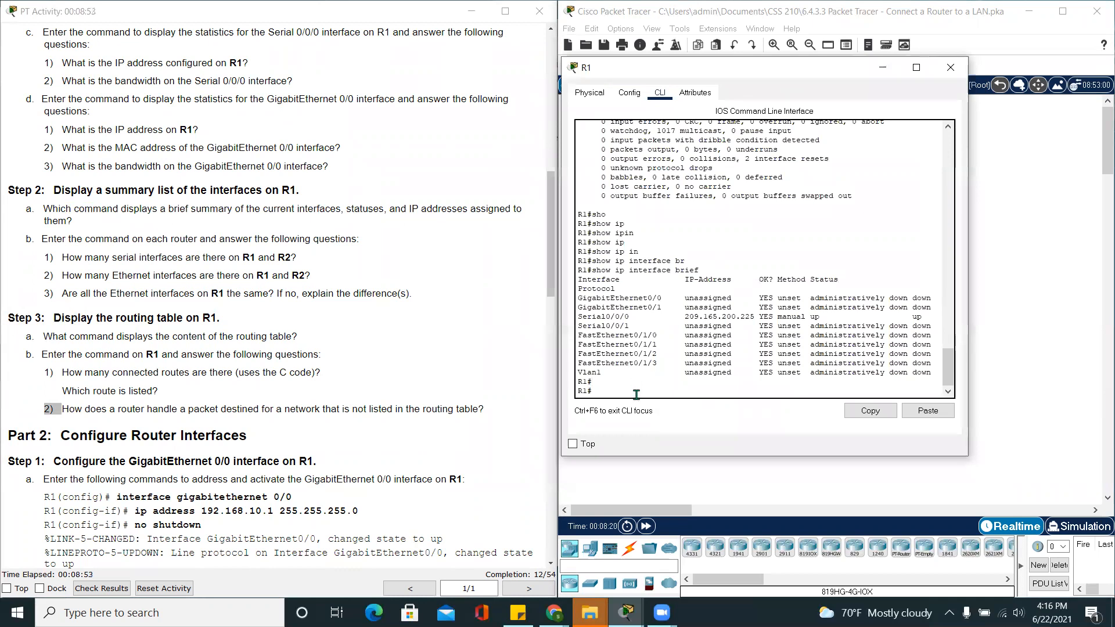
Step: Run show ip route on R1 to display its routing table
text(show ip)
key(Tab)
text(ro)
key(Tab)
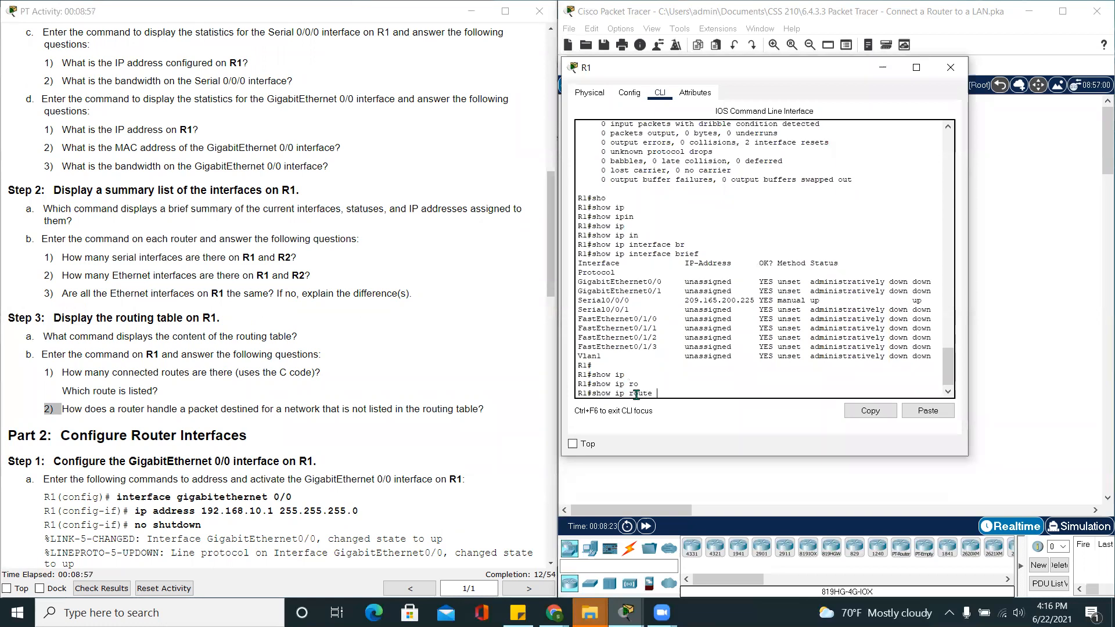
key(Return)
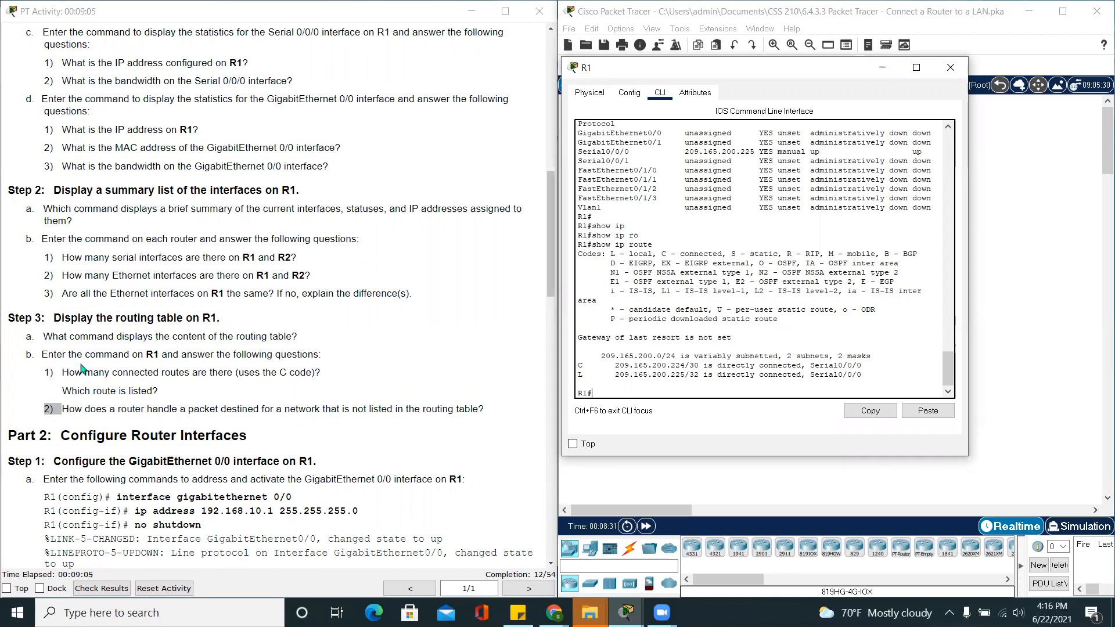
Step: Read Step 3 question b.1 and find the connected route marked with code C in R1's routing table
drag(62, 370, 173, 395)
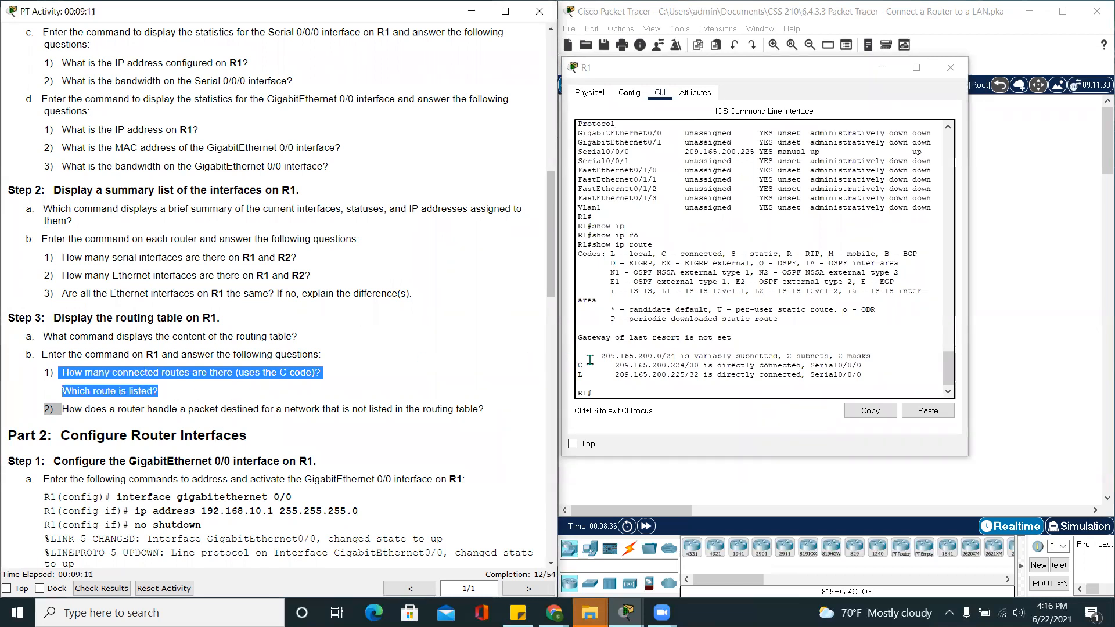
click(564, 364)
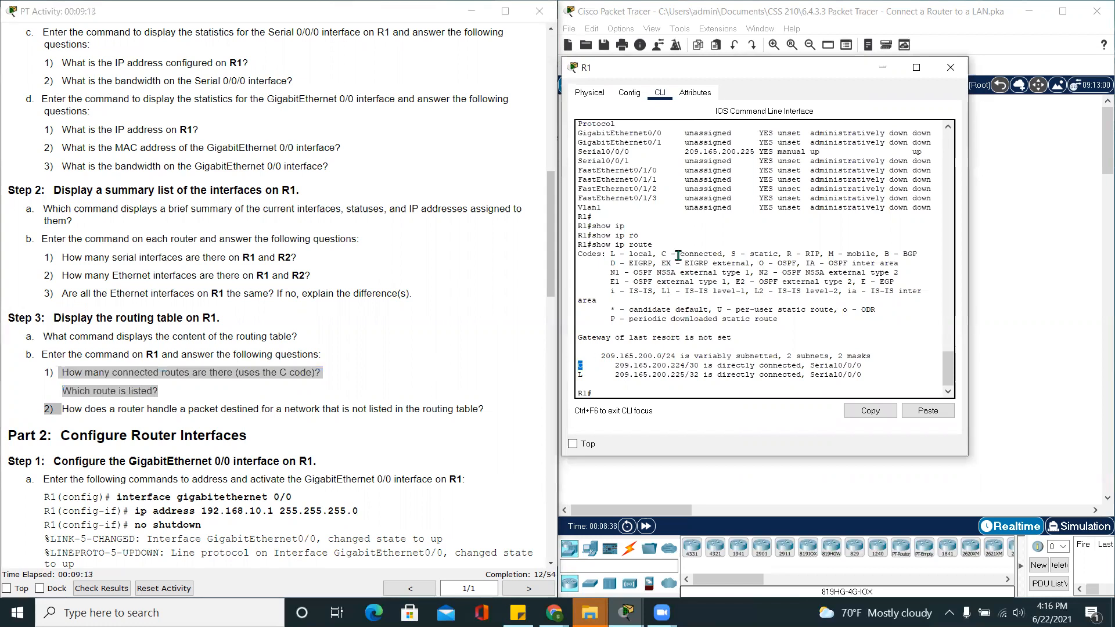
drag(676, 254, 718, 254)
drag(603, 365, 851, 369)
Step: Read Step 3 question b.2 about packets destined for a network not listed in the routing table
click(181, 439)
drag(45, 410, 288, 409)
click(335, 429)
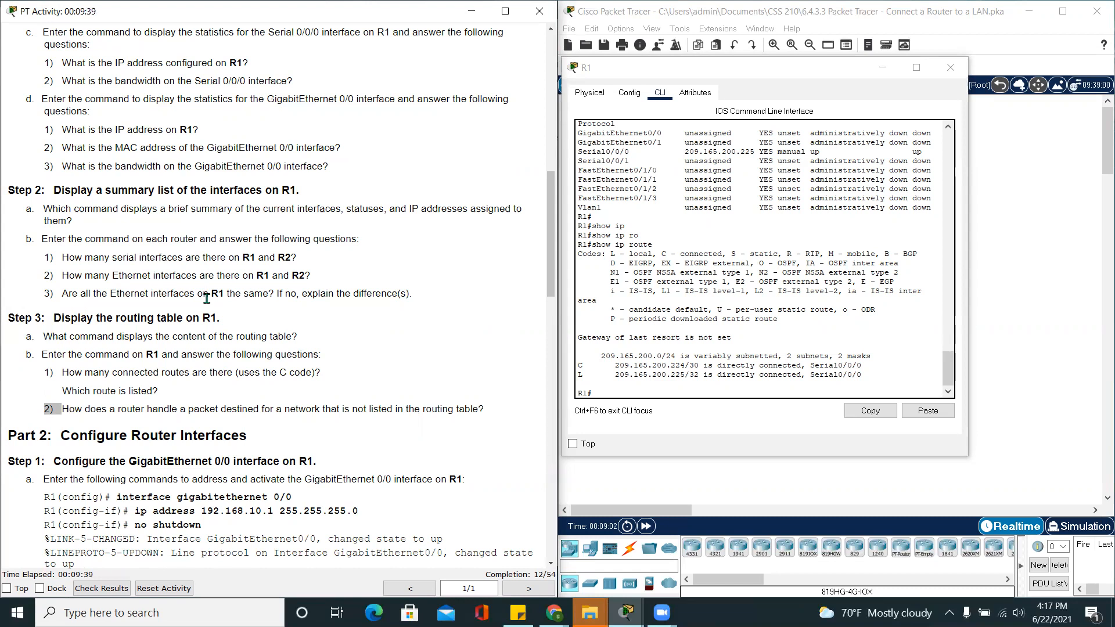
Step: Read the Part 2 Step 1 instructions for addressing, activating, describing and testing GigabitEthernet 0/0 on R1
scroll(282, 314, down, 3)
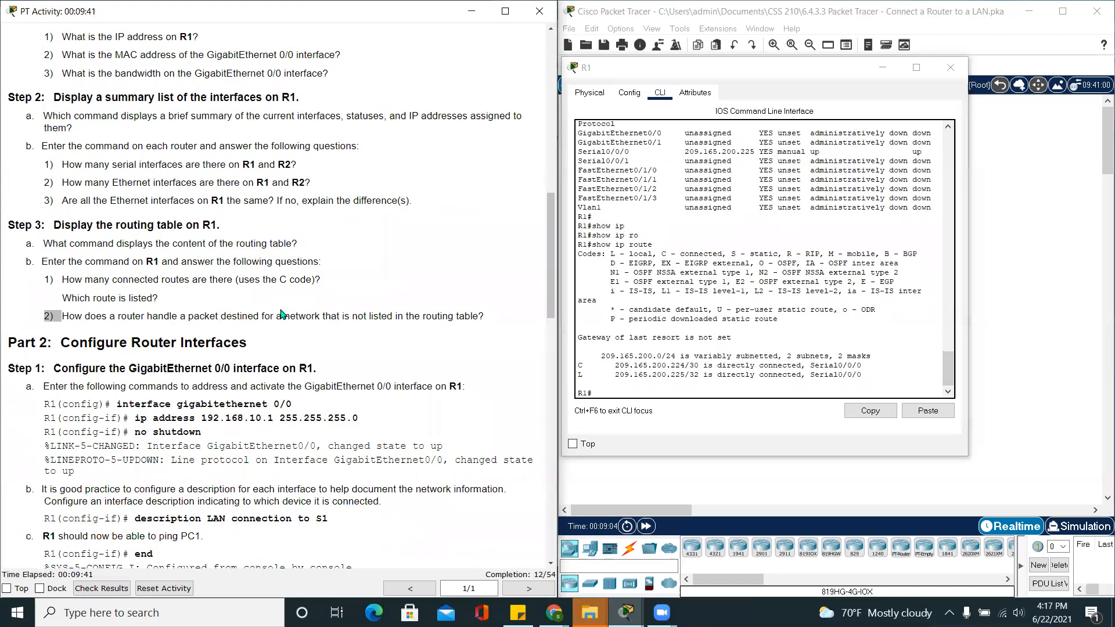
scroll(281, 315, down, 3)
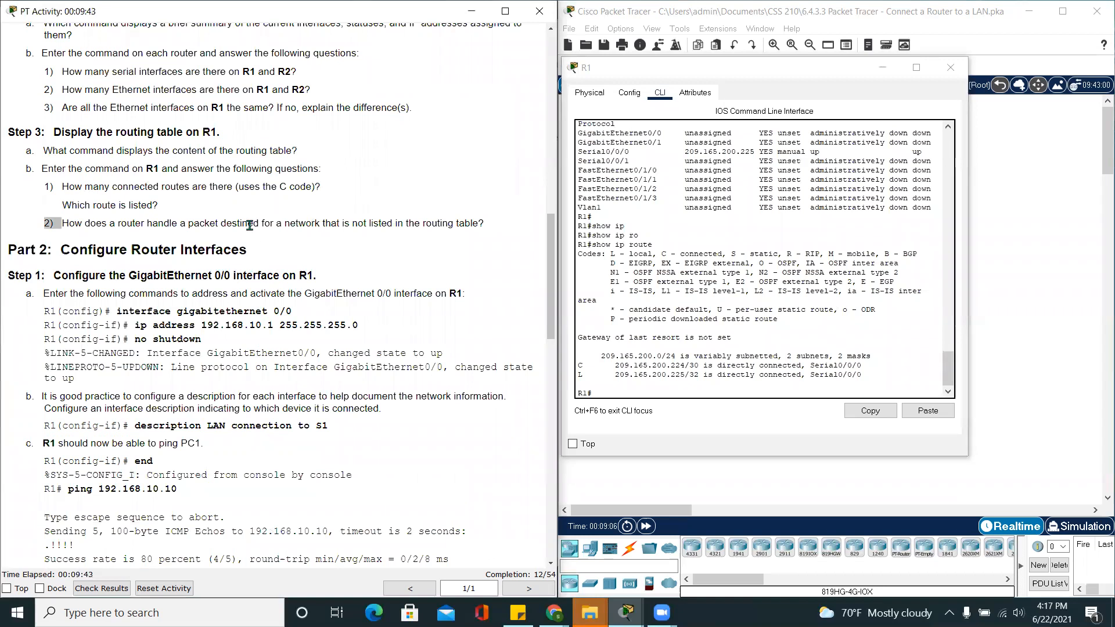
drag(264, 249, 61, 247)
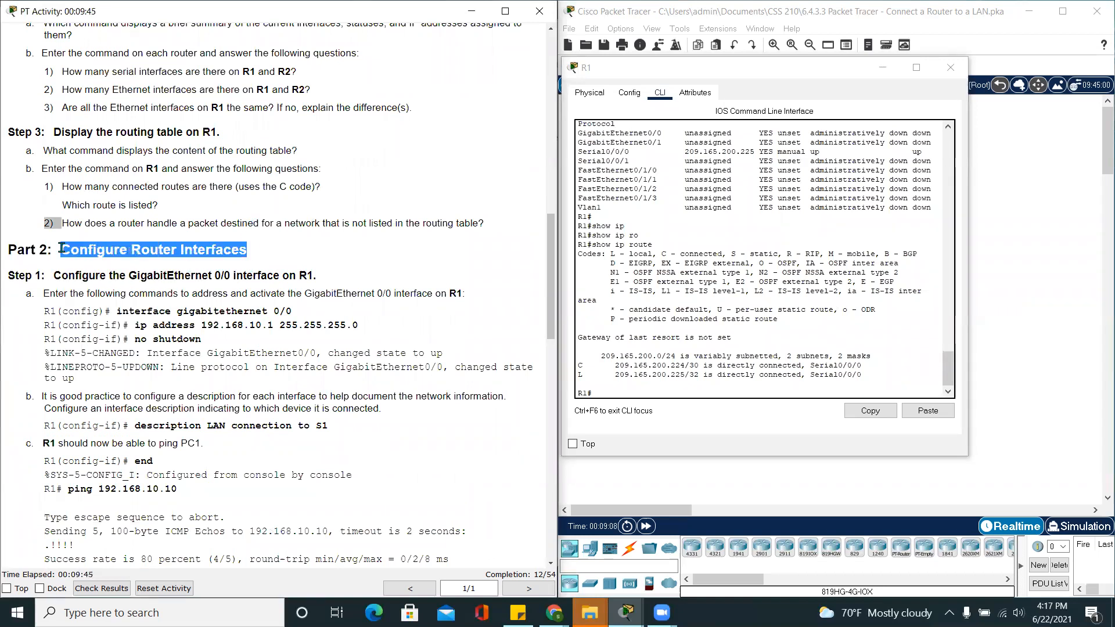
click(72, 364)
scroll(101, 373, down, 2)
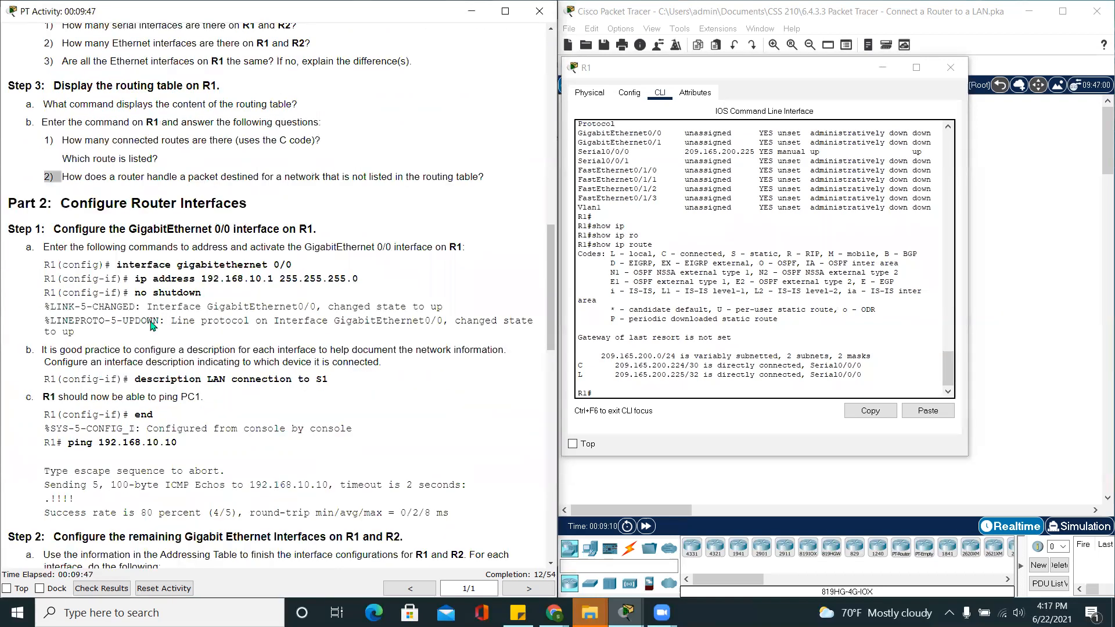
drag(54, 229, 331, 227)
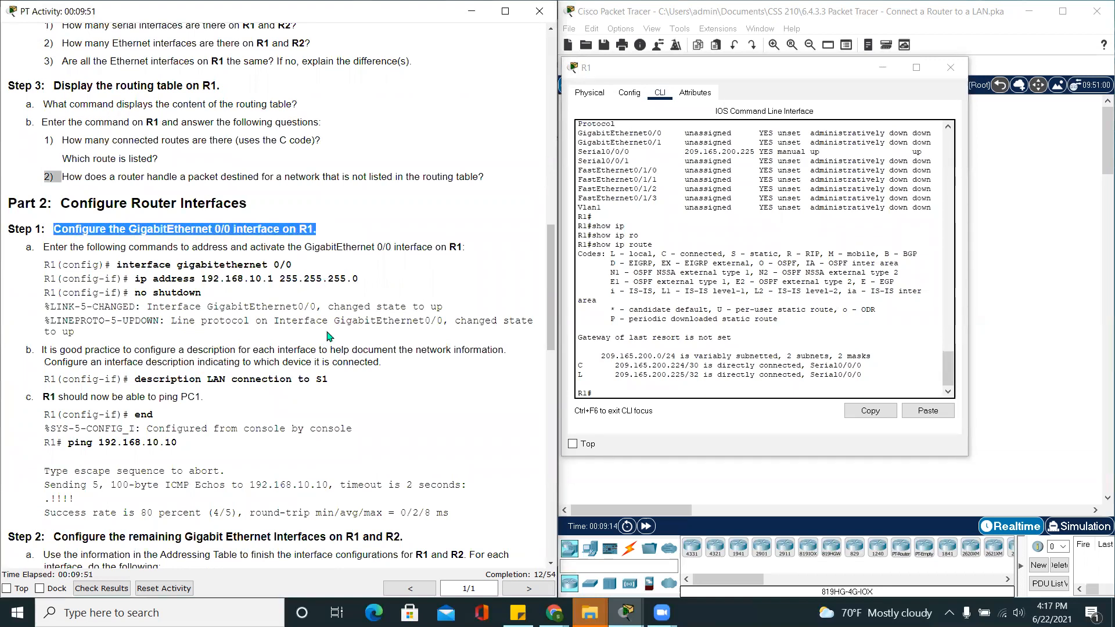
click(278, 363)
scroll(253, 411, down, 3)
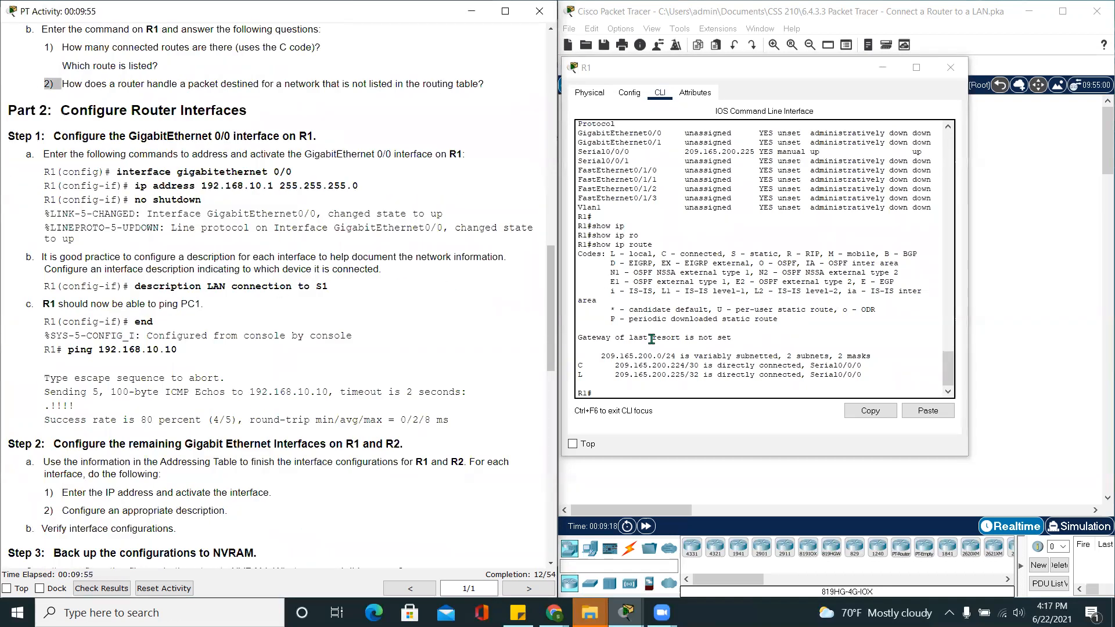
Step: Enter global configuration mode on R1 with config t
click(625, 392)
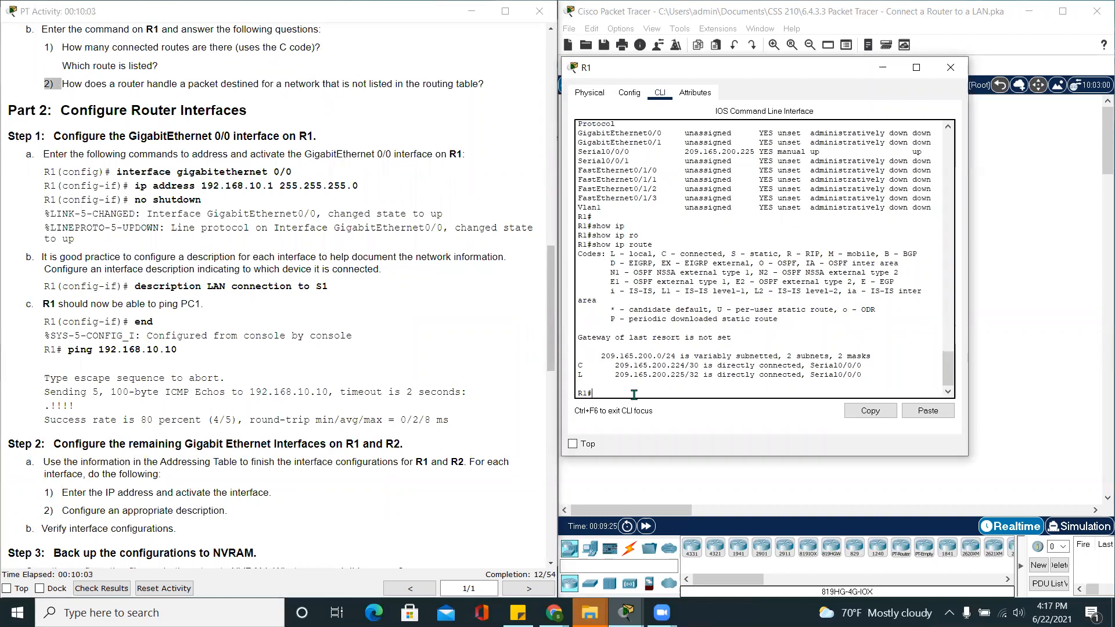
text(int)
key(ctrl+c)
text(i)
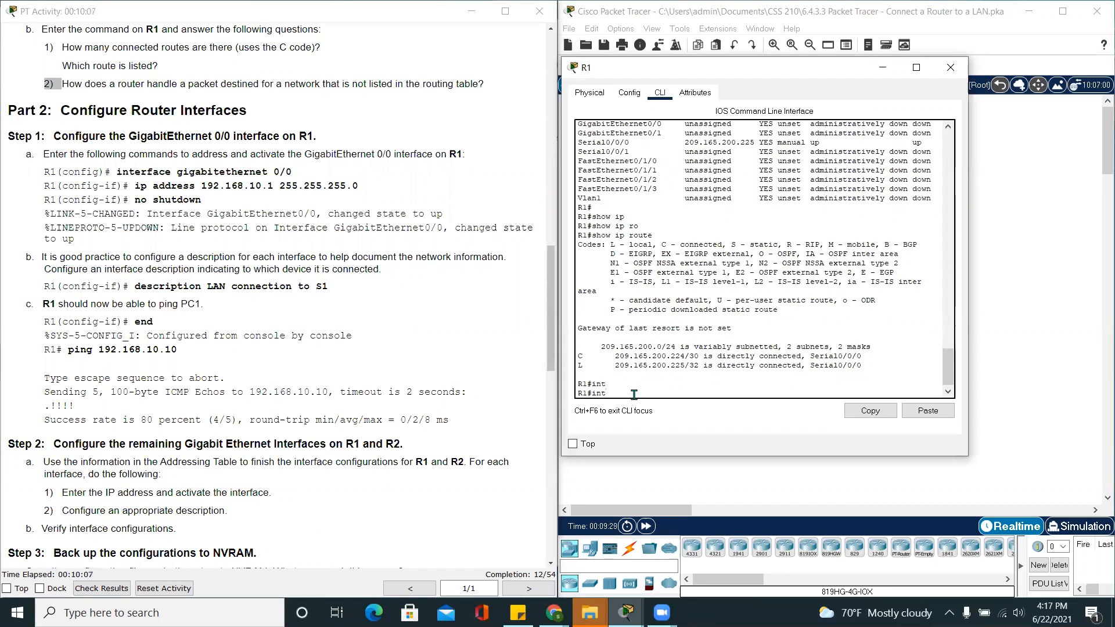
text(config t)
key(Return)
key(Return)
Step: Enter interface configuration mode for GigabitEthernet 0/0 on R1
text(int)
key(Tab)
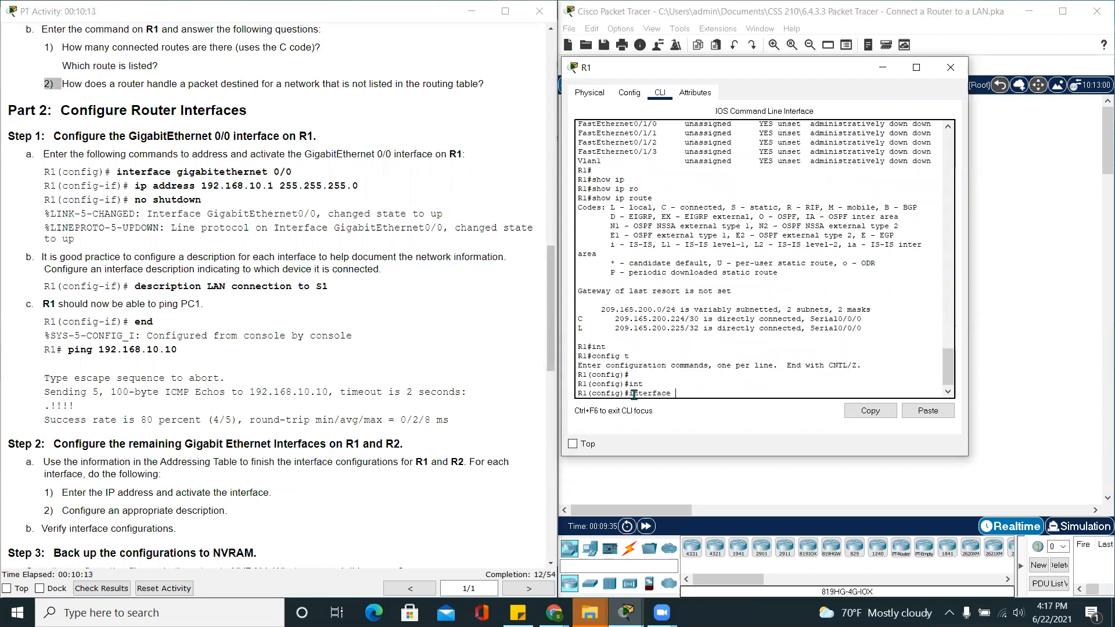
text(g)
key(Tab)
text(0/0)
key(Return)
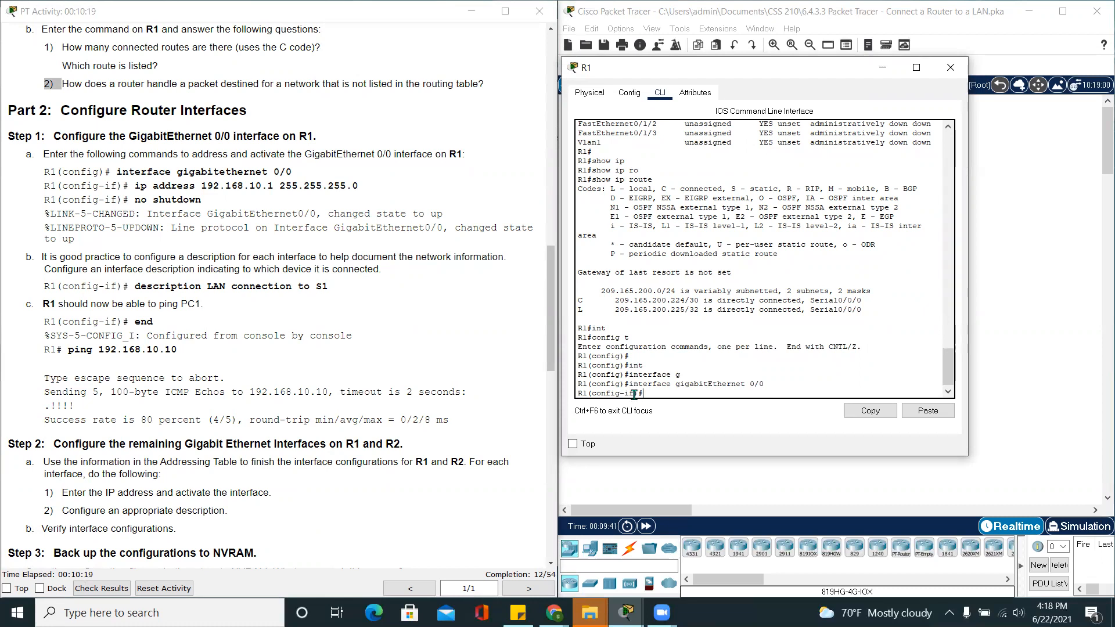
Step: Copy the ip address command from the instructions to assign 192.168.10.1 255.255.255.0 to R1's GigabitEthernet 0/0
drag(360, 186, 123, 185)
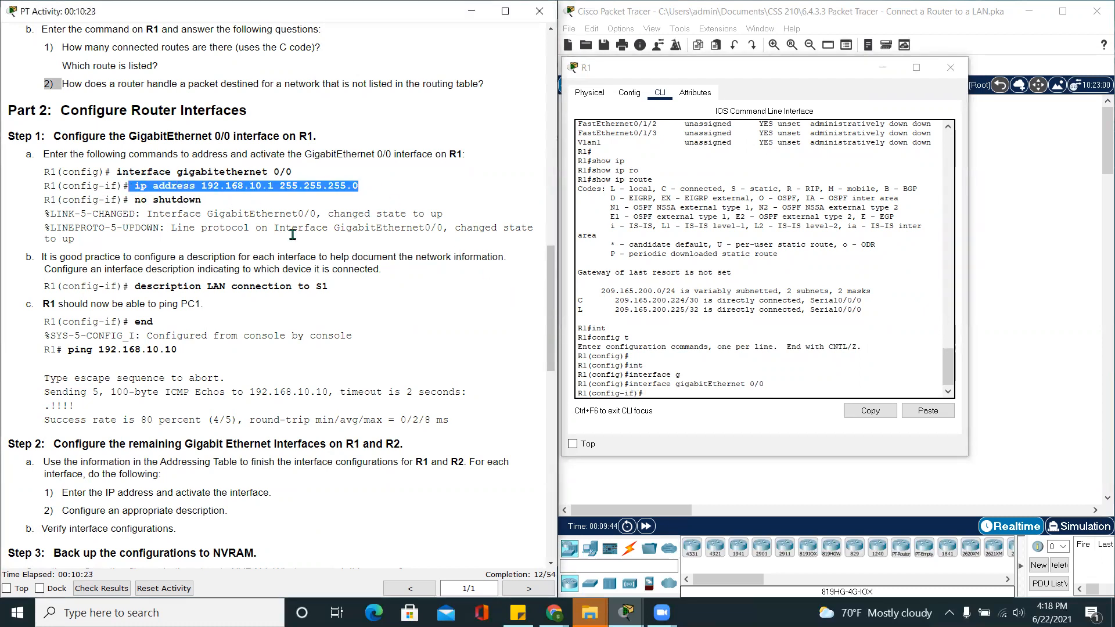
click(672, 393)
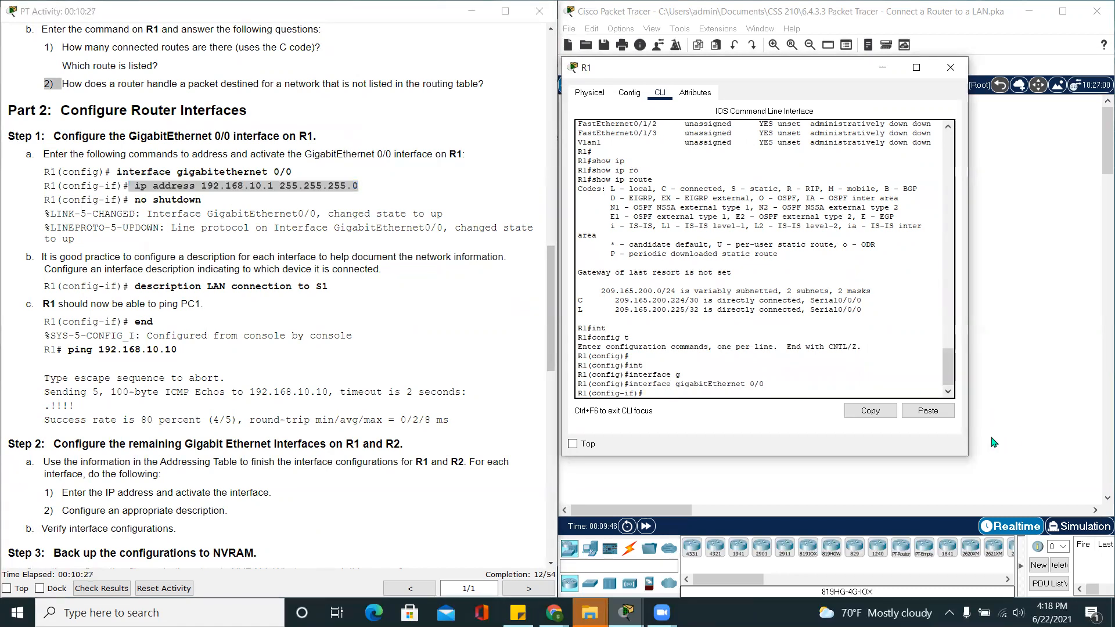
click(928, 411)
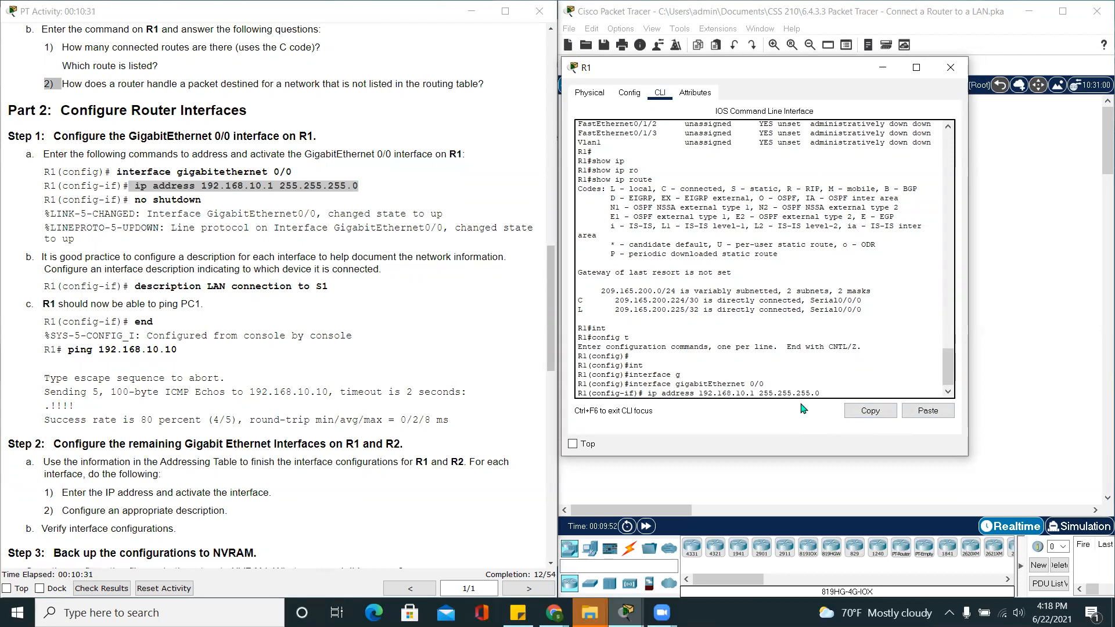
key(Return)
Step: Activate R1's GigabitEthernet 0/0 interface with the no shutdown command
text(nos hutc)
text(down)
key(Return)
text(no sh)
key(Tab)
key(Return)
key(Return)
key(Return)
key(Return)
key(Return)
key(Return)
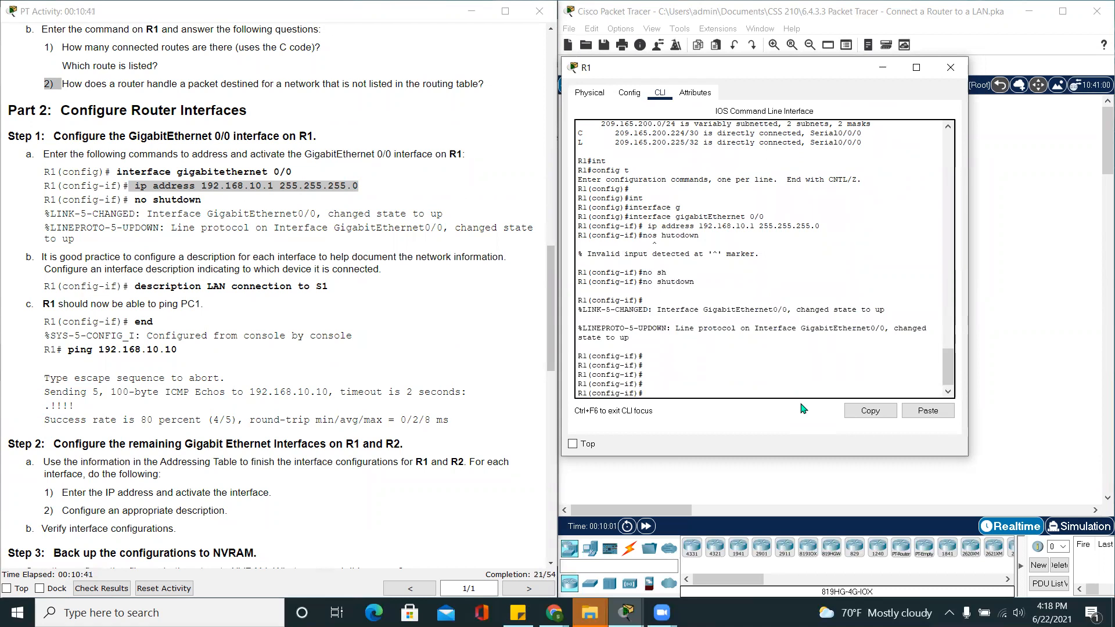
Step: Copy the description command from the instructions to describe GigabitEthernet 0/0 as "LAN connection to S1"
text(des)
drag(332, 287, 132, 283)
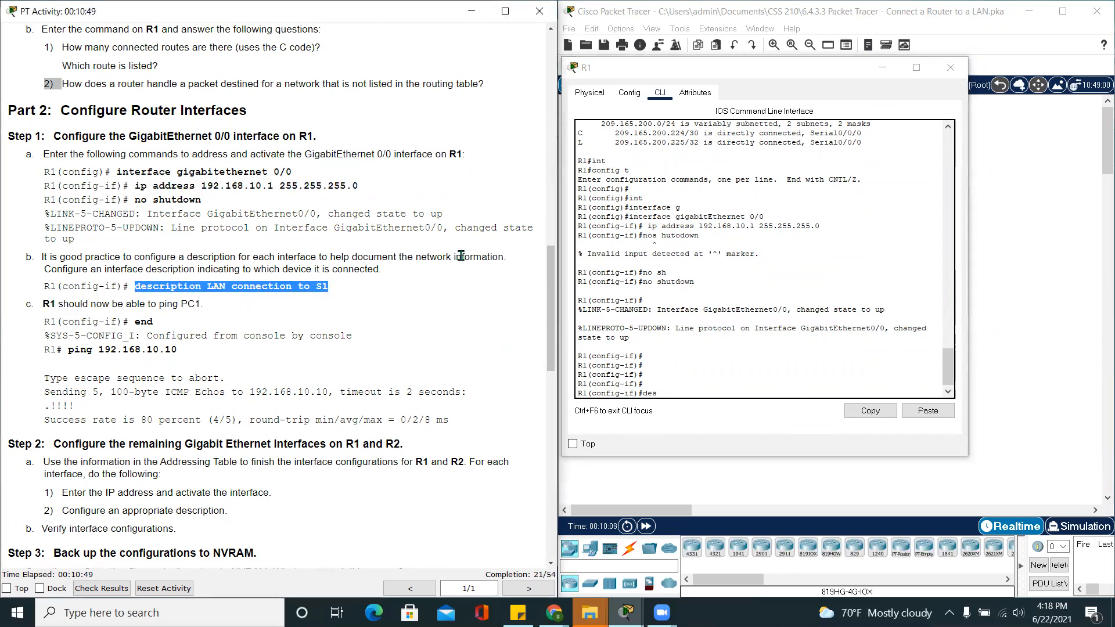
mouse_move(675, 386)
mouse_down()
mouse_move(610, 401)
mouse_move(691, 393)
mouse_up()
key(BackSpace)
key(BackSpace)
key(BackSpace)
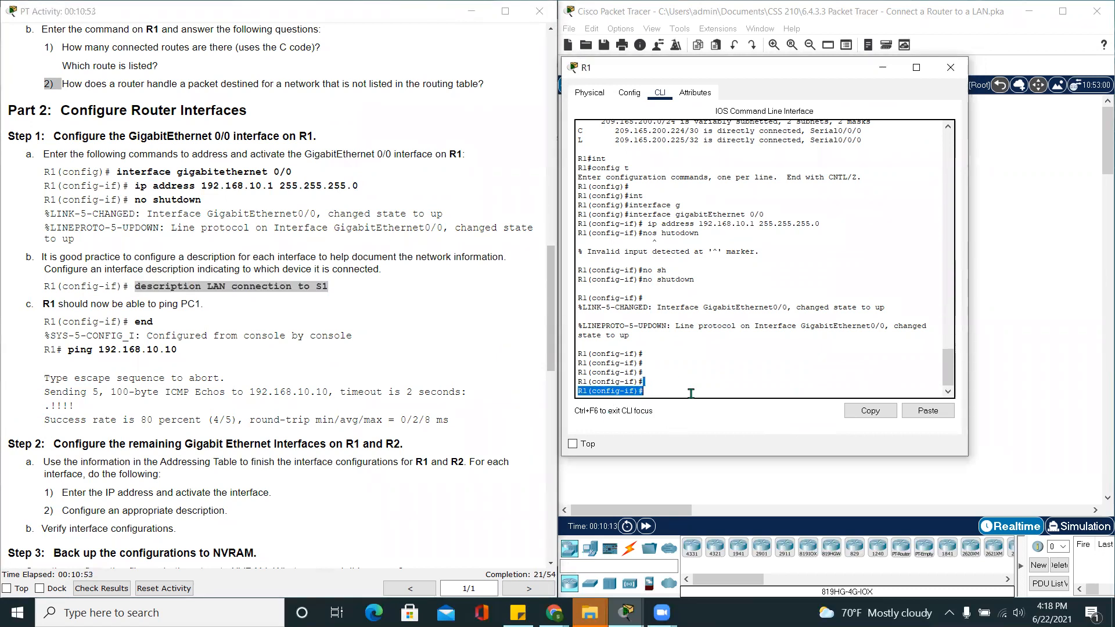
click(918, 413)
key(Return)
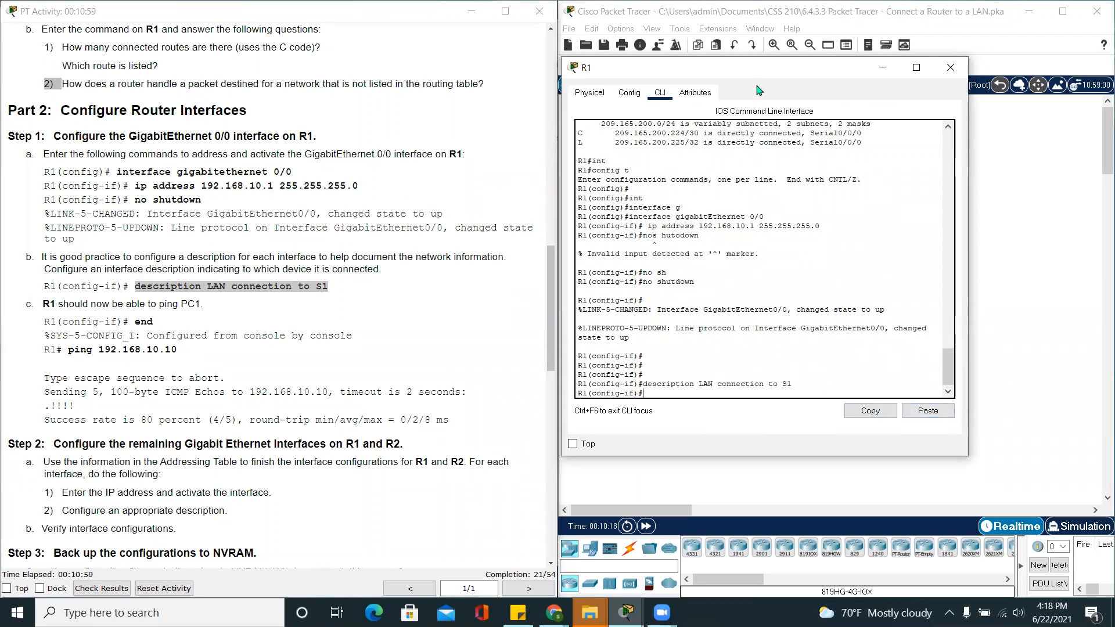
Step: Leave configuration mode on R1 with end and ping PC1 at 192.168.10.10
drag(757, 69, 836, 388)
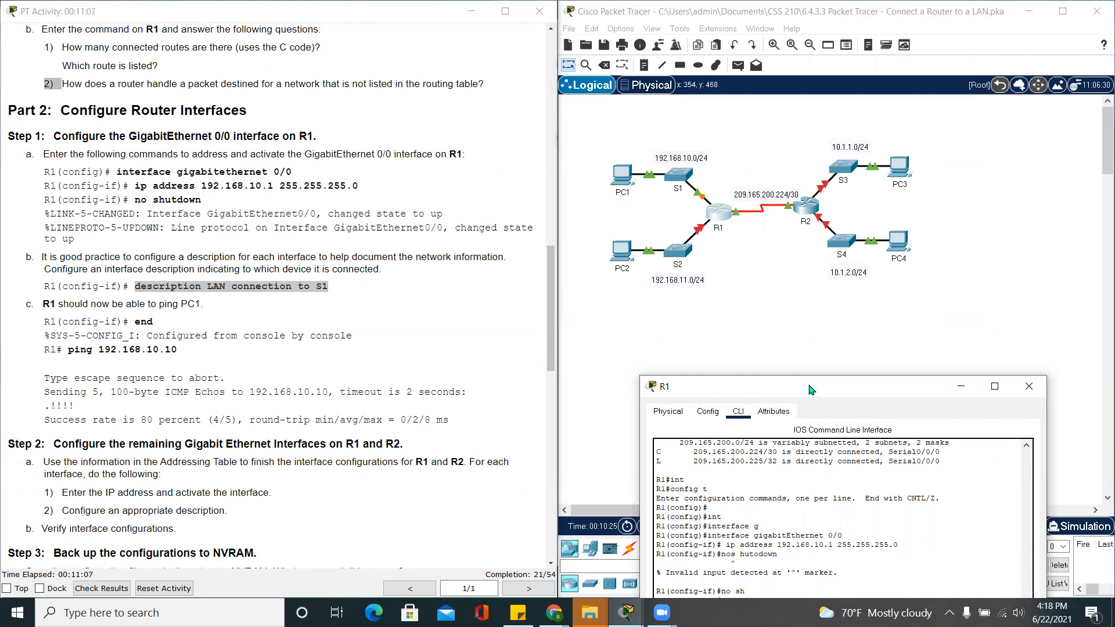
drag(811, 389, 731, 77)
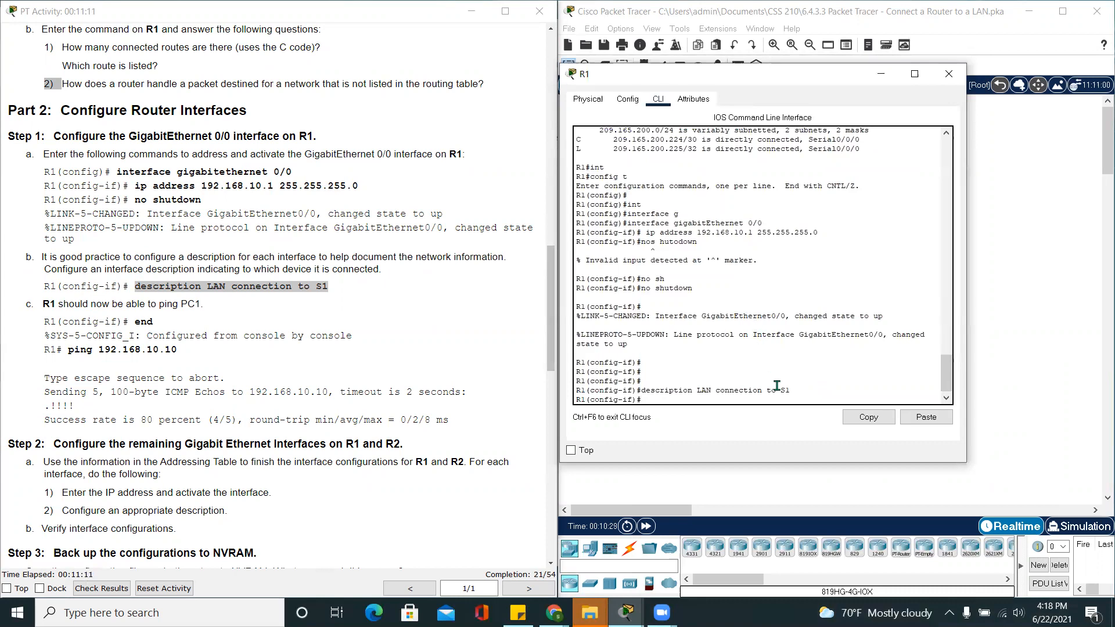
scroll(776, 386, down, 2)
text(end)
key(Return)
key(Return)
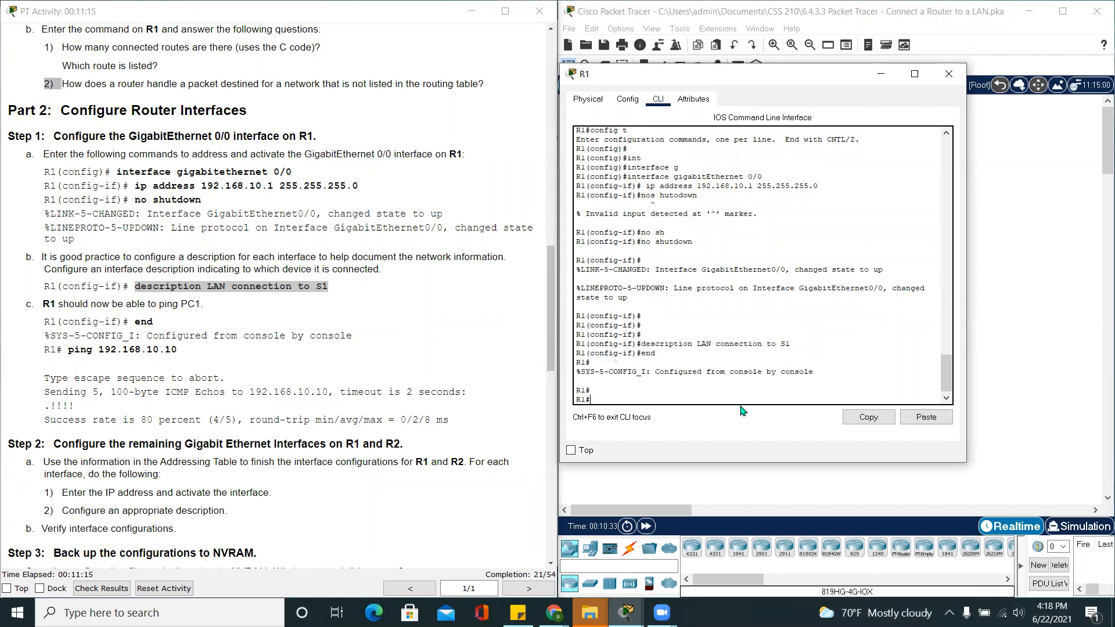
text(ping 192.168.10.10)
key(Return)
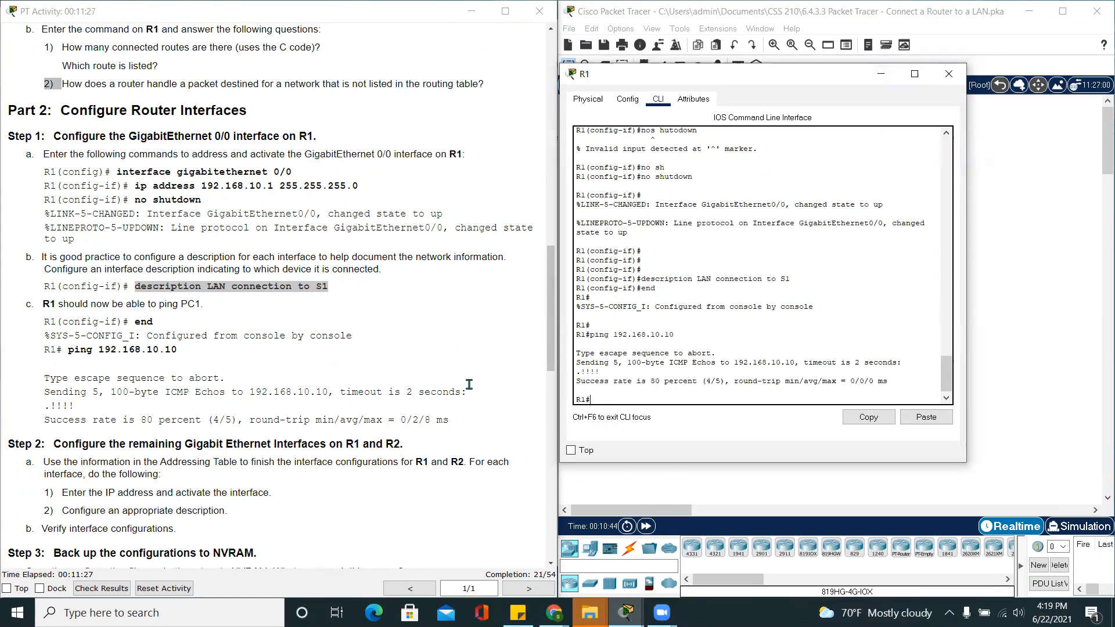
Step: Repeat the ping from R1 to 192.168.10.10
drag(722, 381, 657, 387)
click(657, 387)
key(Up)
key(Return)
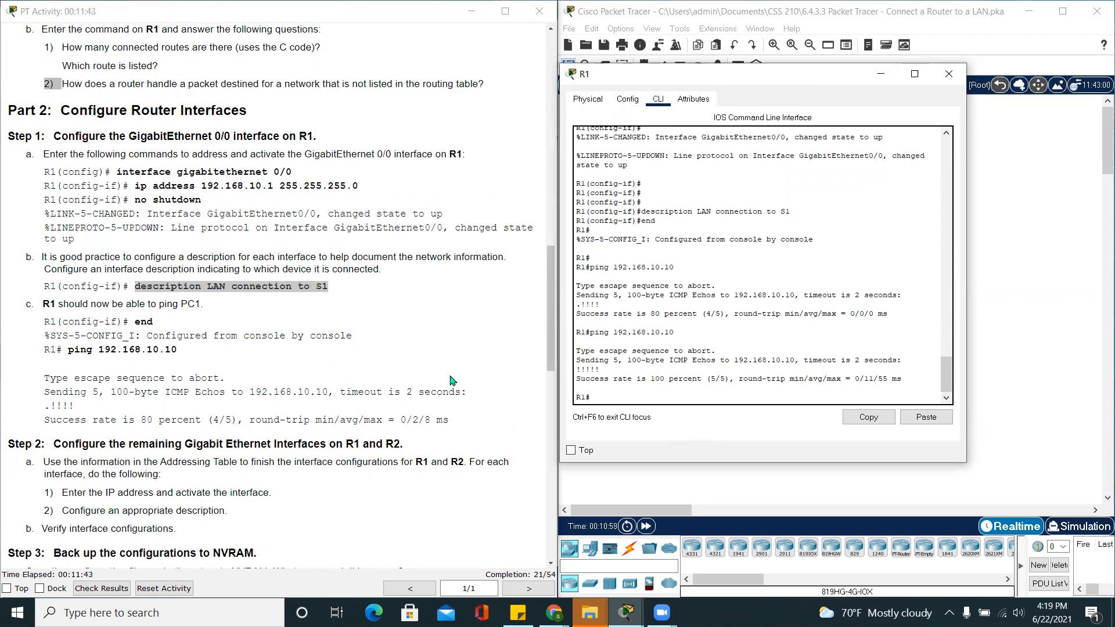
Step: Read the Part 2 Step 2 instructions for the remaining interfaces and enter global configuration mode on R1
scroll(430, 386, down, 1)
scroll(347, 427, down, 1)
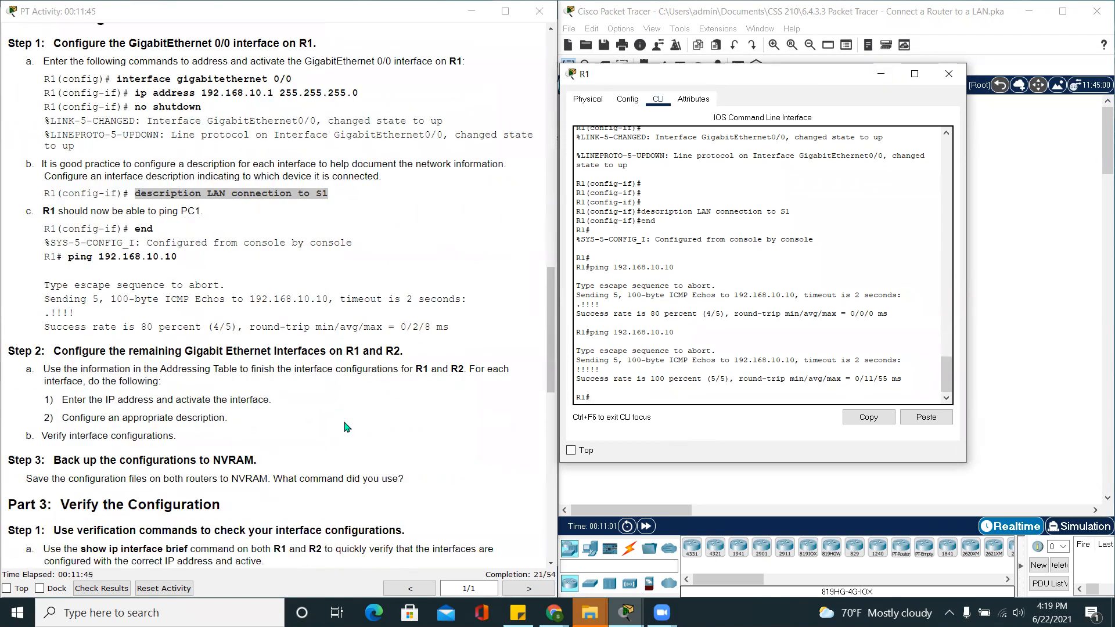
drag(51, 351, 406, 354)
click(422, 452)
click(623, 395)
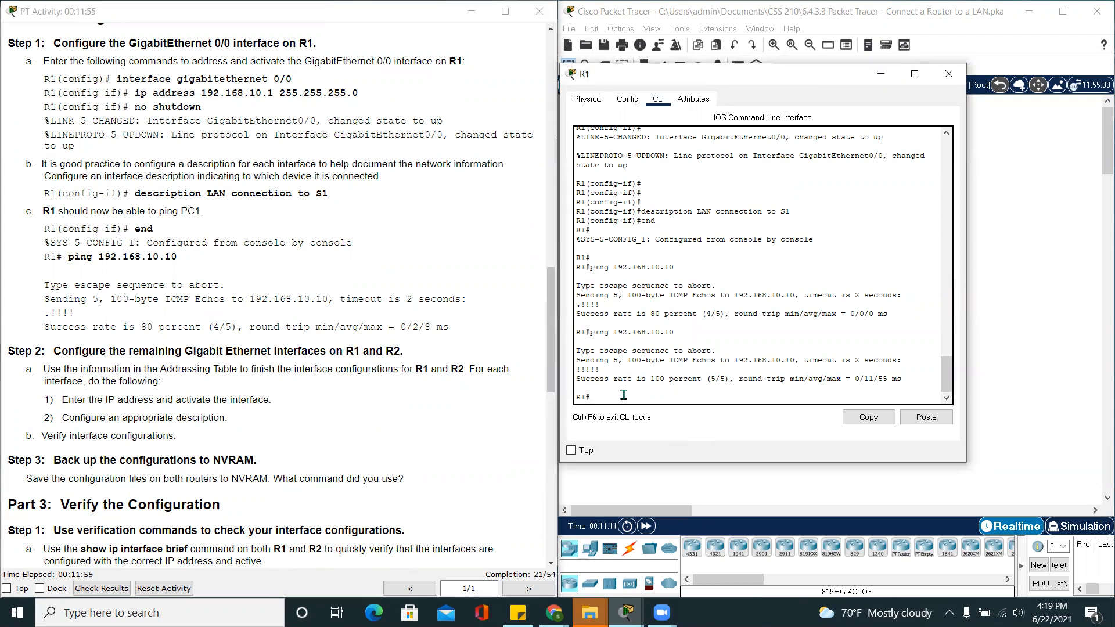
text(config t)
key(Return)
key(Return)
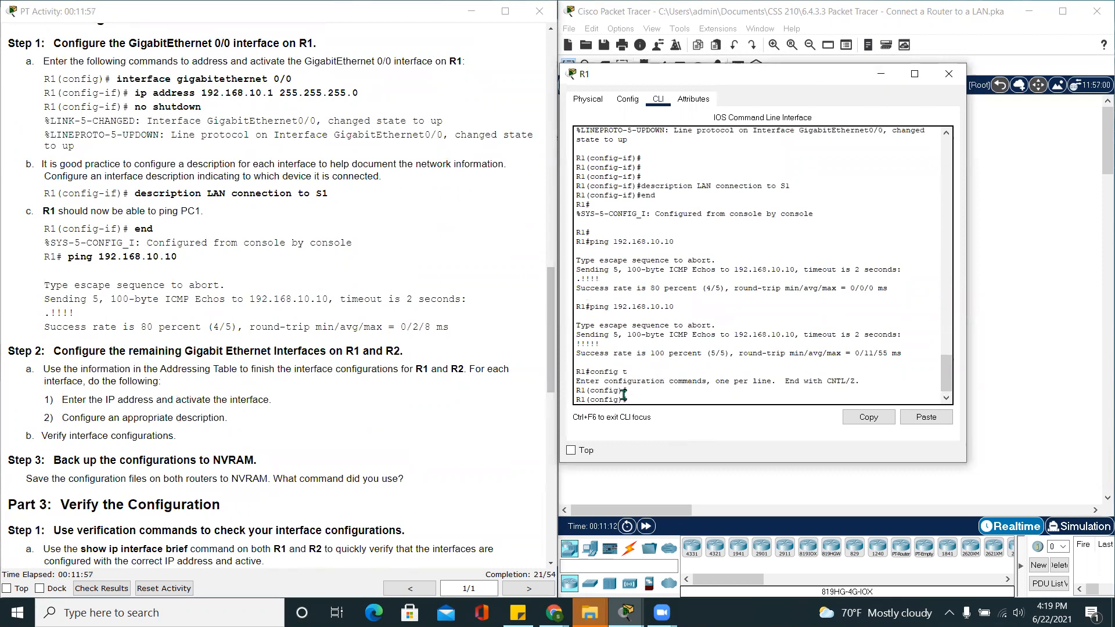
Step: Enter interface configuration mode for GigabitEthernet 0/1 on R1
text(int)
key(Tab)
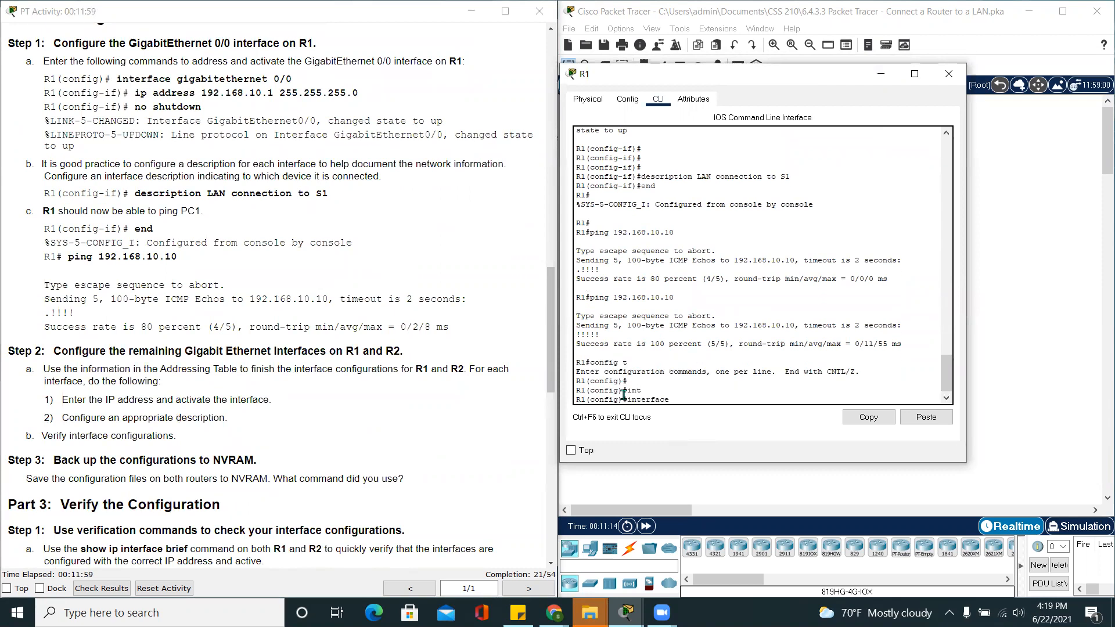
text(g)
key(Tab)
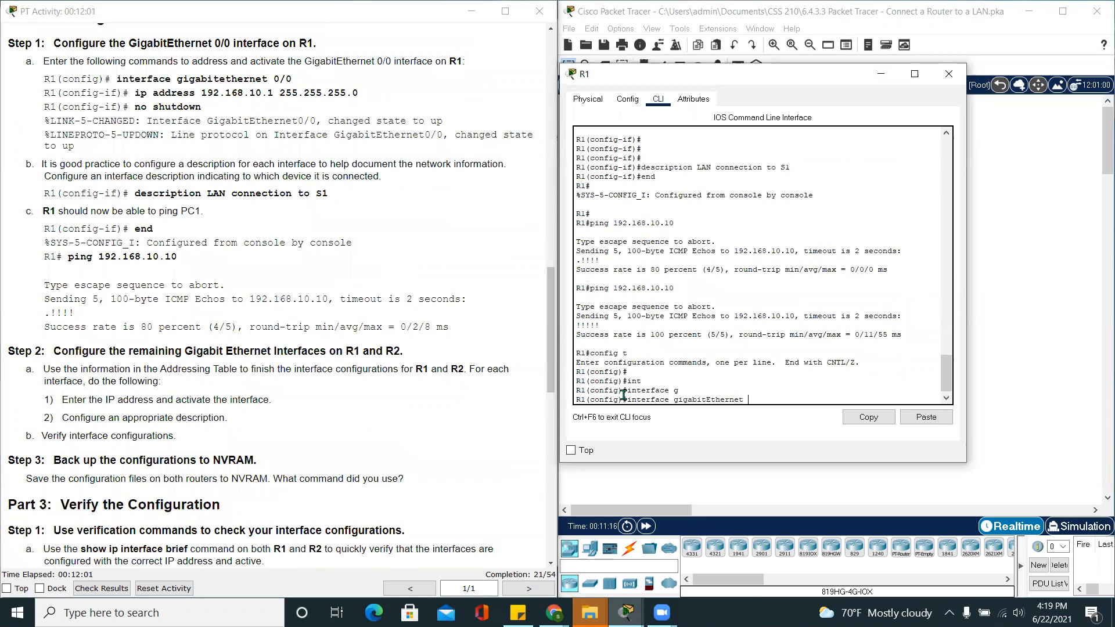
text(0/1)
key(Return)
key(Return)
key(Return)
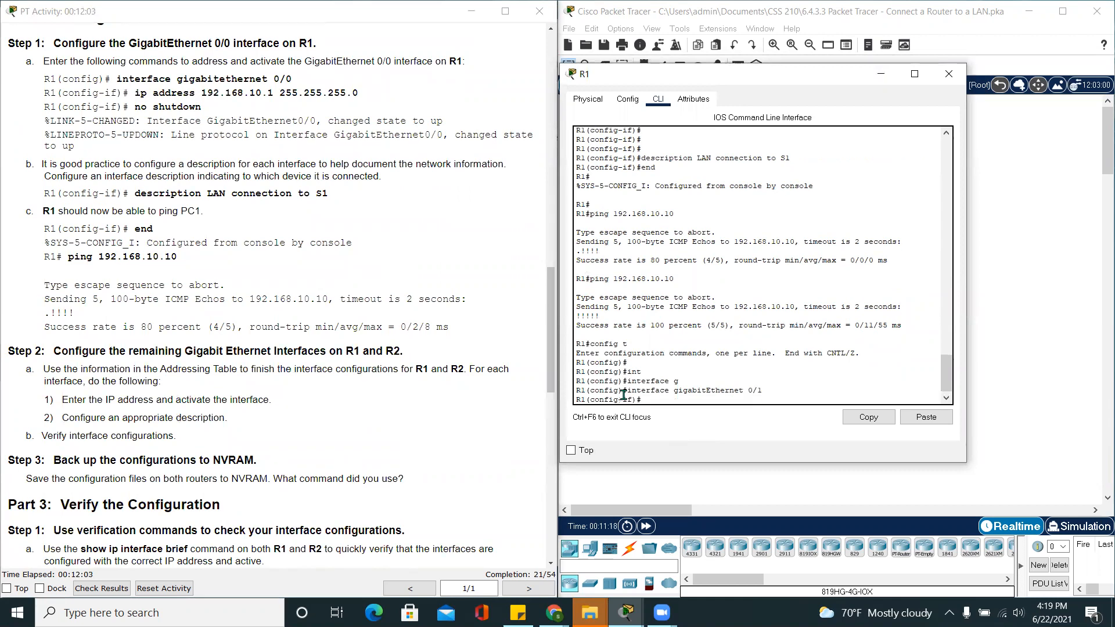
Step: Reuse the earlier ip address command, edited per the Addressing Table, to assign 192.168.11.1 255.255.255.0 to GigabitEthernet 0/1
key(Up)
key(Up)
key(Up)
key(Up)
key(Up)
key(Up)
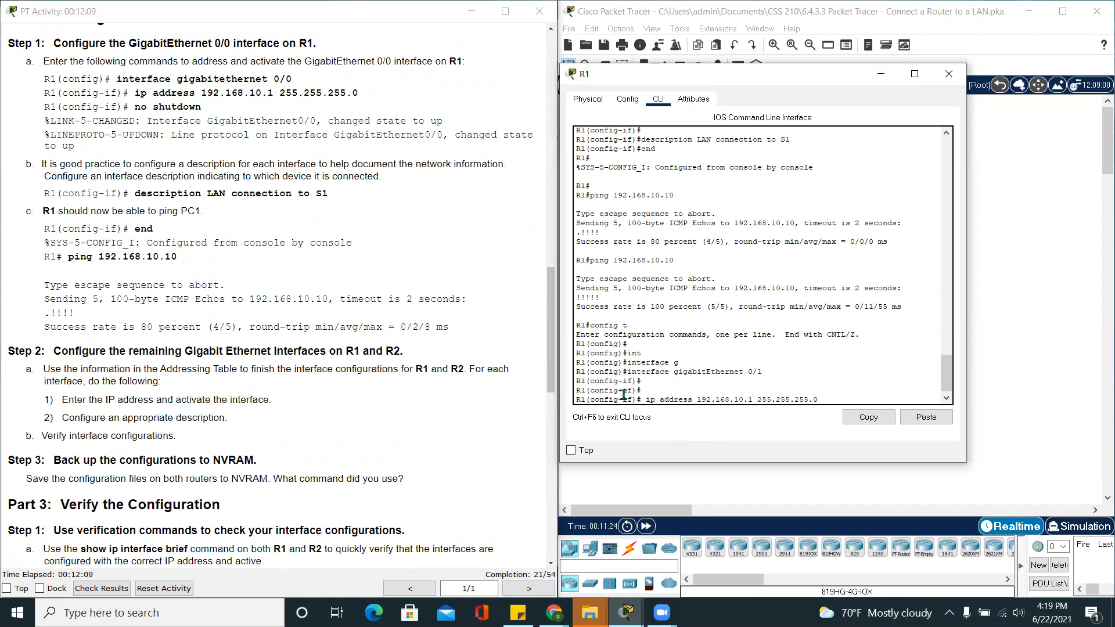
scroll(367, 405, up, 15)
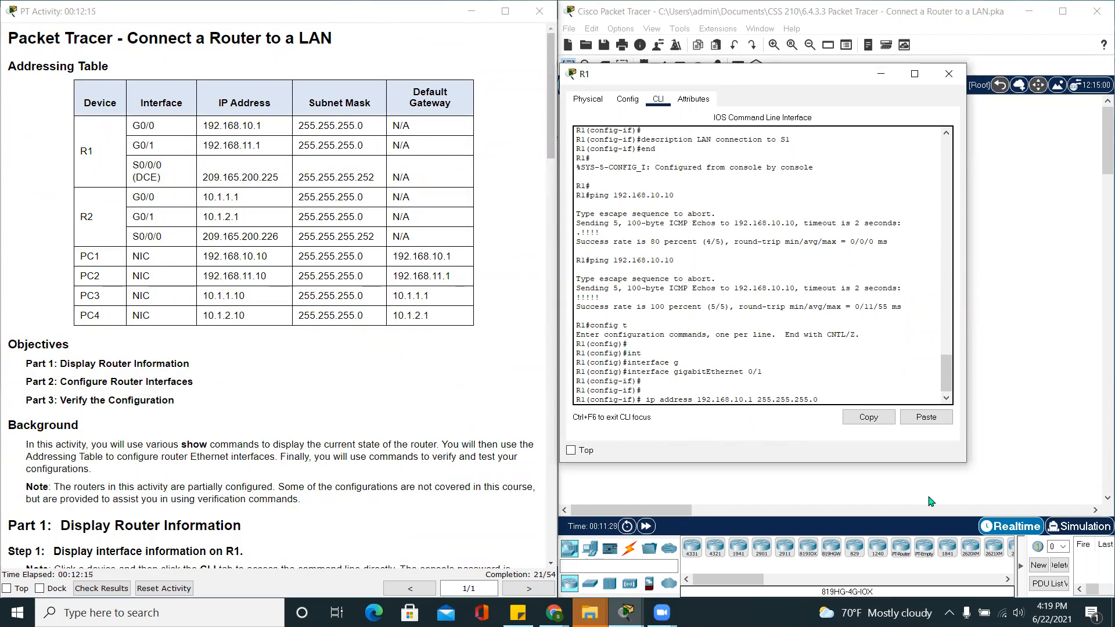
key(Left)
key(Left)
key(Left)
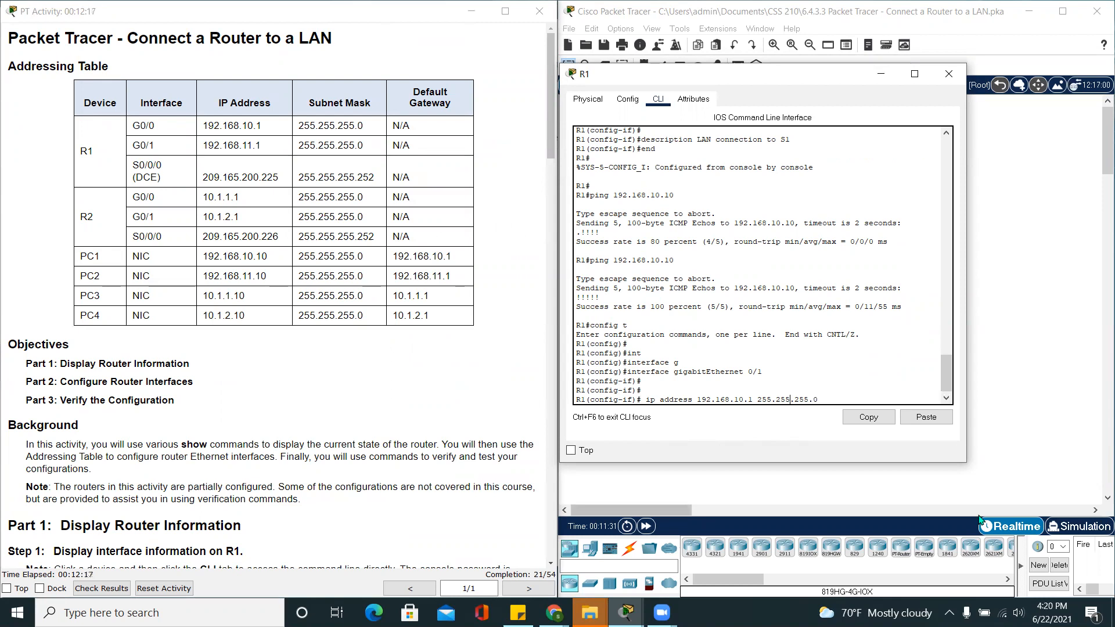
key(BackSpace)
text(1)
key(Return)
Step: Activate R1's GigabitEthernet 0/1 interface with the no shut command
text(no shut)
key(Return)
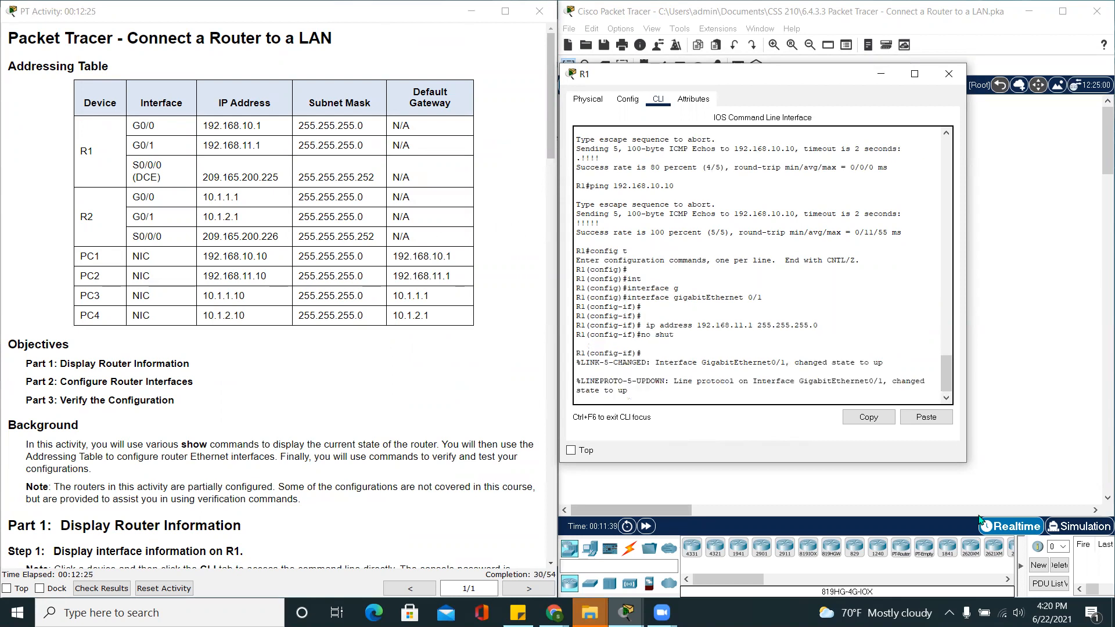
key(Return)
key(Return)
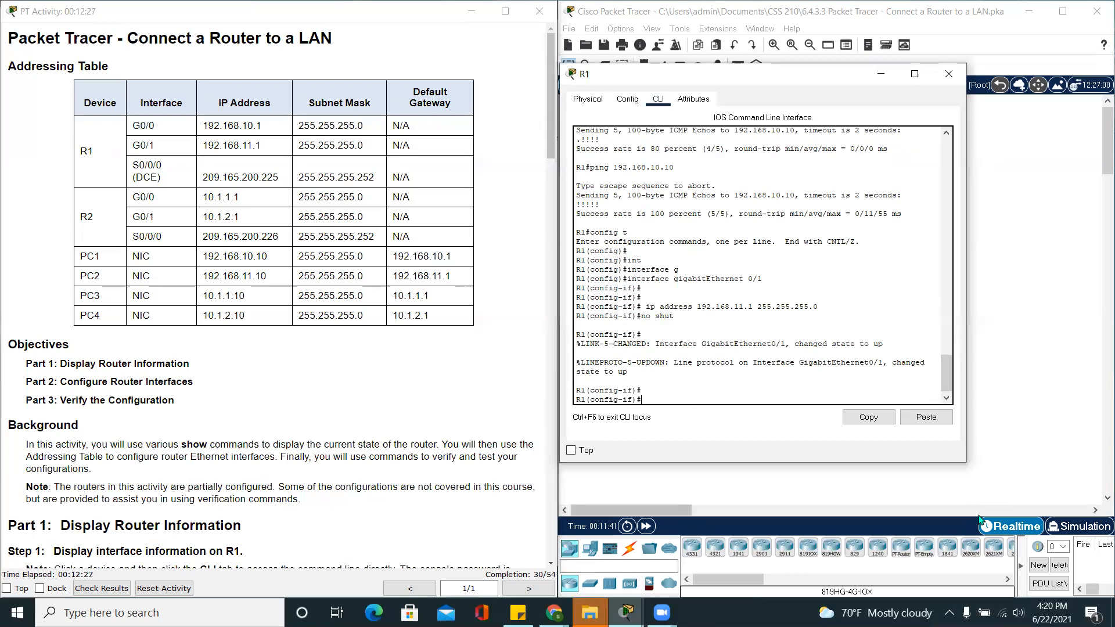
Step: Describe GigabitEthernet 0/1 as "LAN connection to S2" and check R1's link to that switch in the topology
text(end)
key(Up)
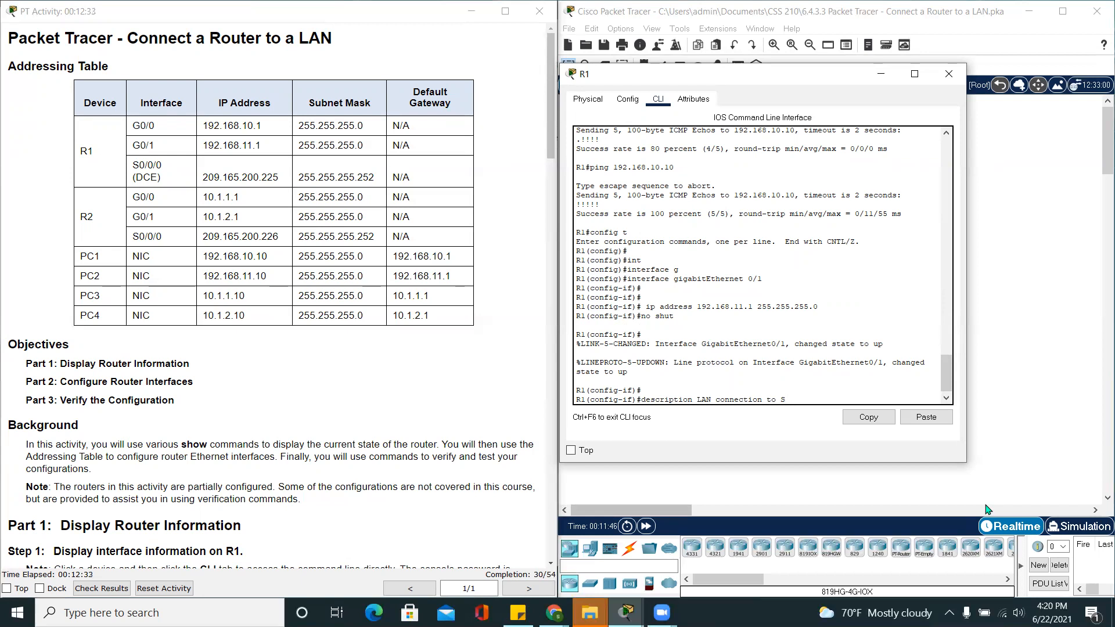
key(Return)
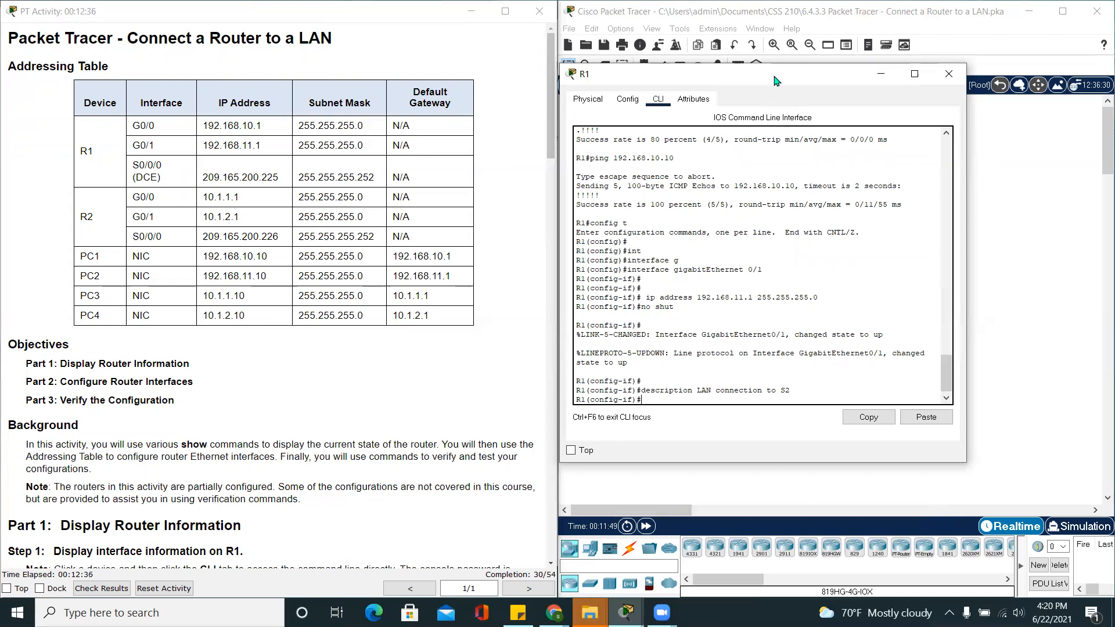
drag(776, 81, 791, 434)
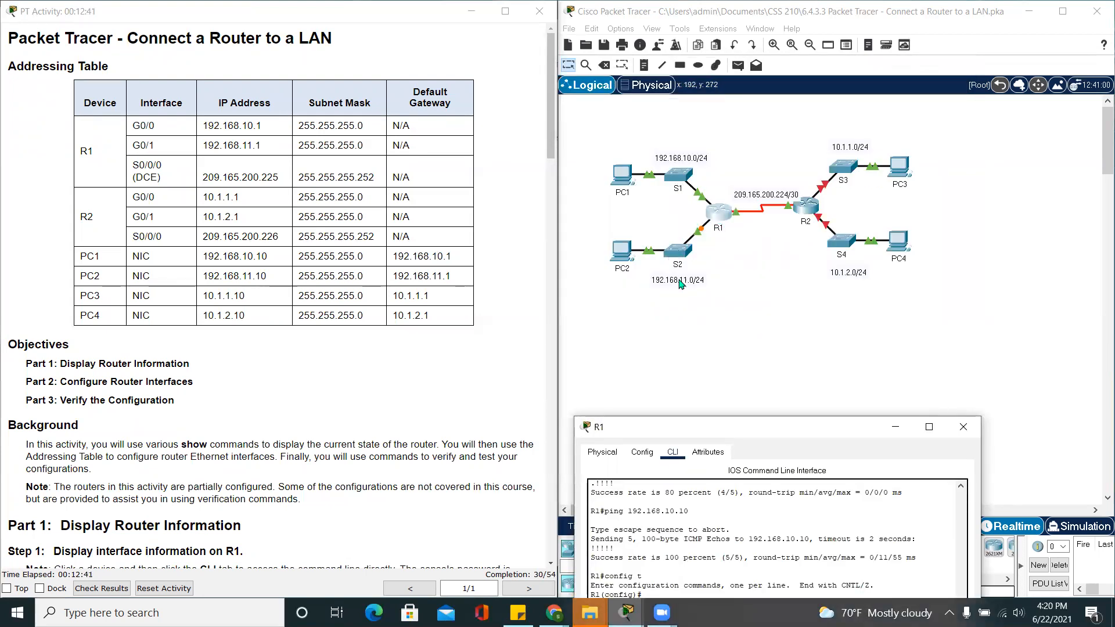
drag(753, 424, 748, 45)
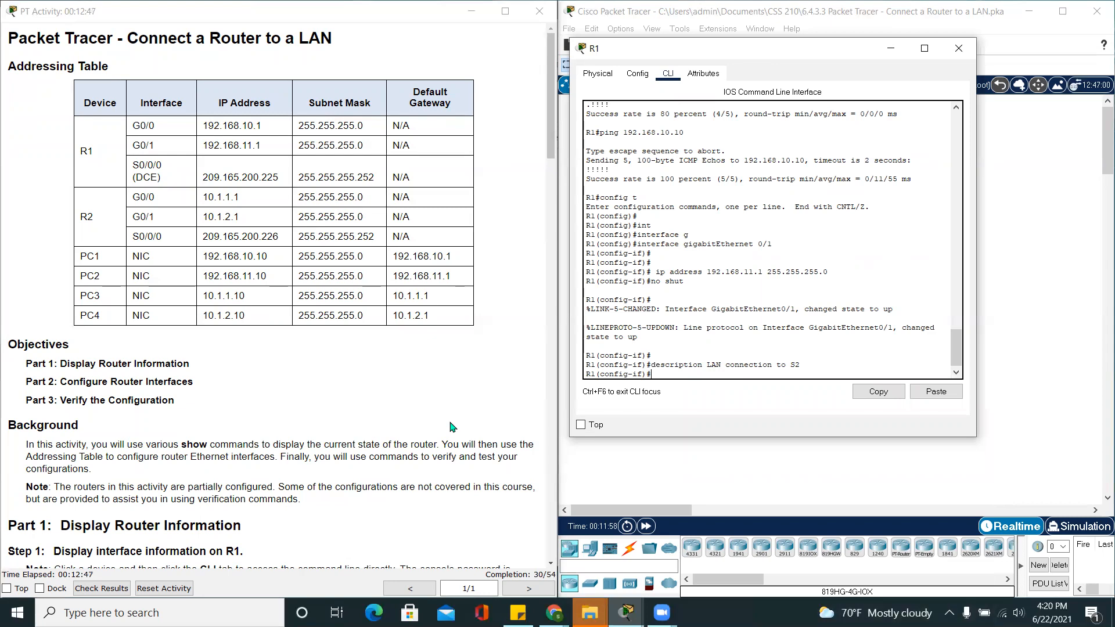
Step: Find the Part 2 Step 3 backup instructions and return R1 to privileged EXEC mode with end
scroll(452, 427, down, 10)
scroll(452, 426, down, 10)
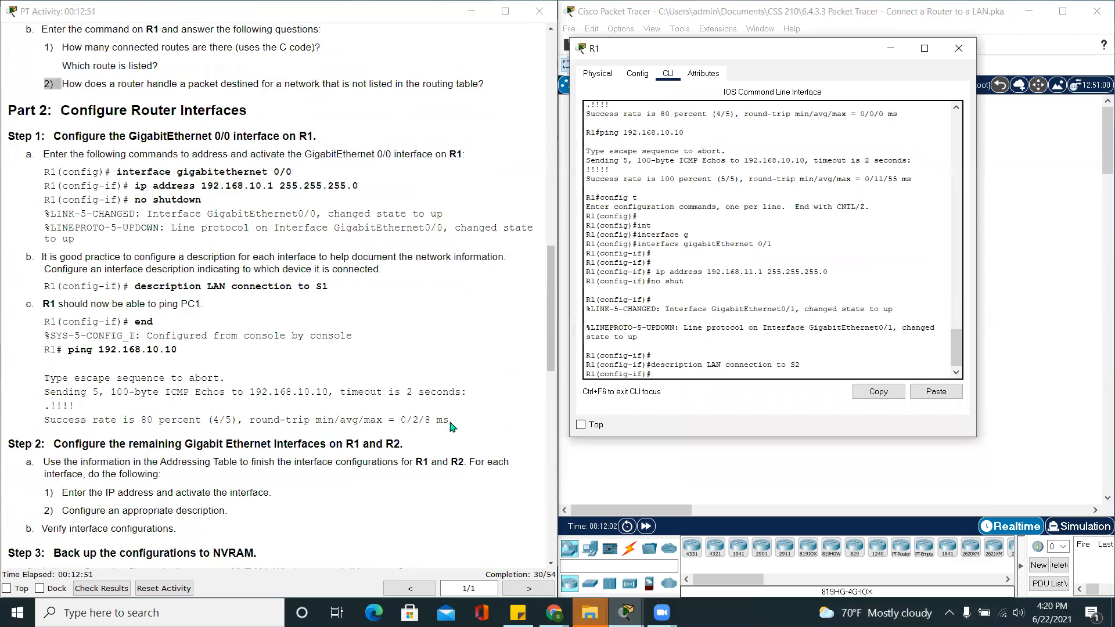
scroll(452, 426, down, 3)
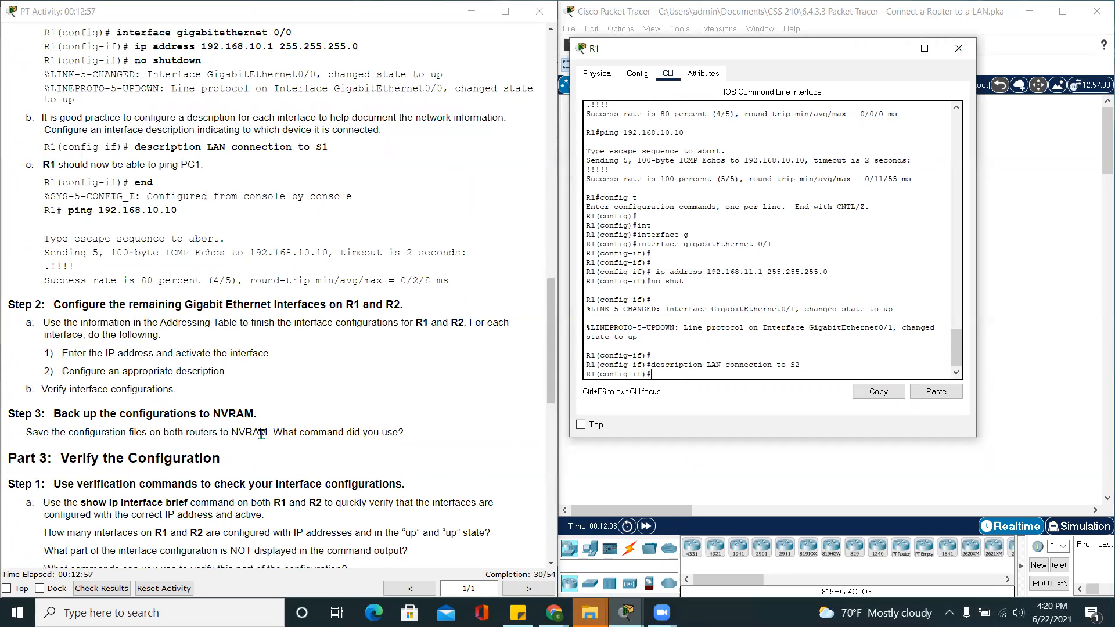
text(end)
key(Return)
key(Return)
key(Return)
Step: Save R1's configuration to NVRAM with copy running-config startup-config, accepting the default destination filename
text(cop)
key(Tab)
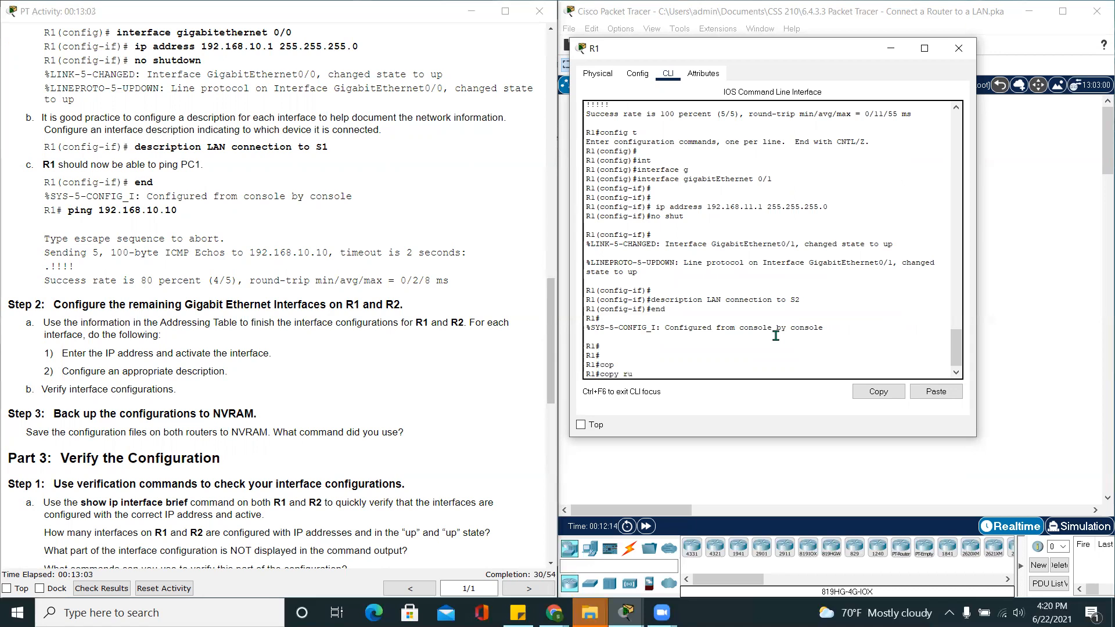
text(ru)
key(Tab)
text(st)
key(Tab)
key(Return)
key(Return)
key(Return)
key(Return)
key(Return)
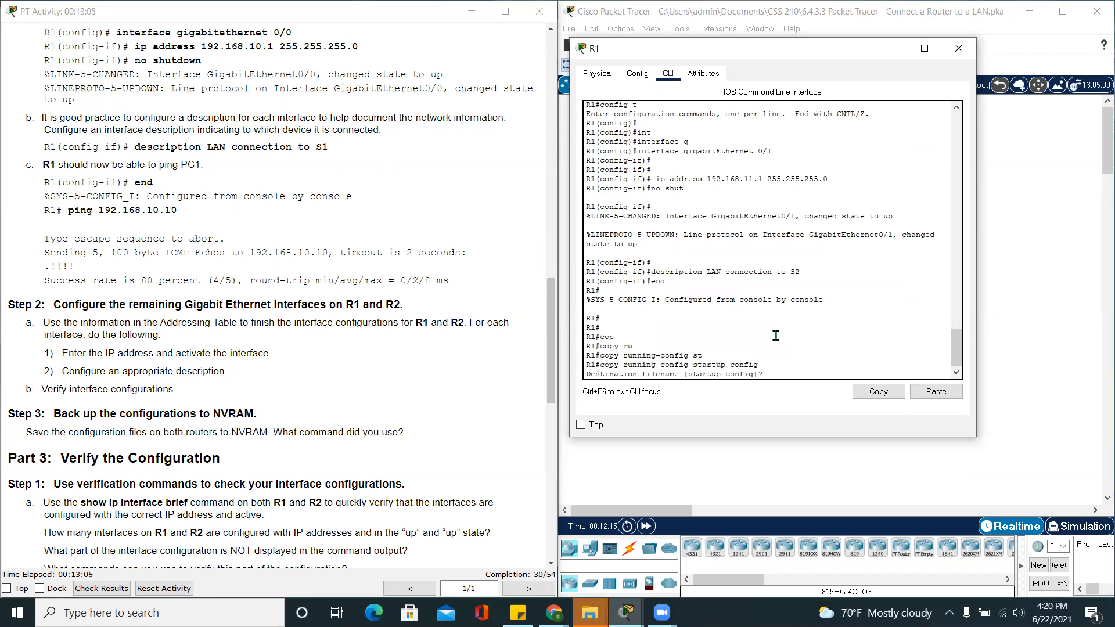
Step: Confirm saving R1's configuration to startup-config, and enter global configuration mode on R2 with config t
key(Return)
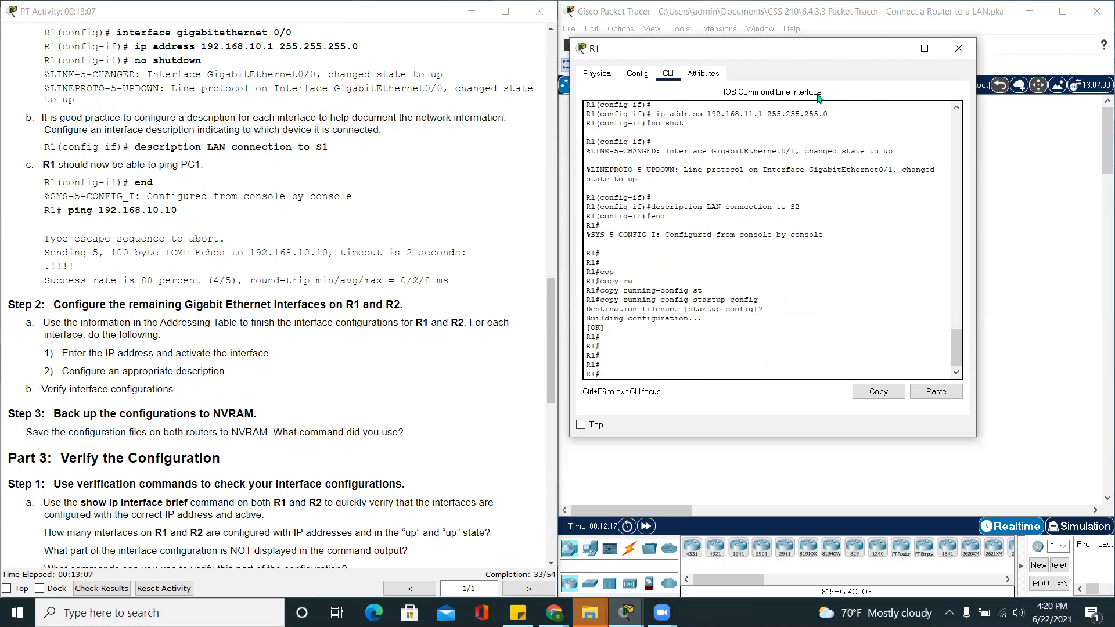
click(959, 48)
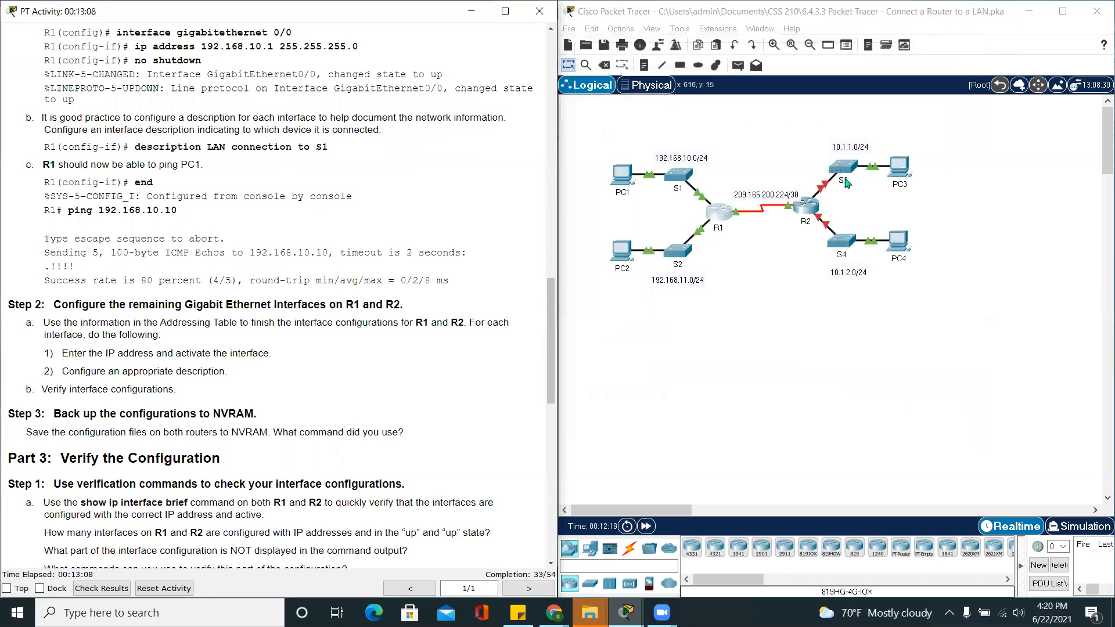
click(807, 208)
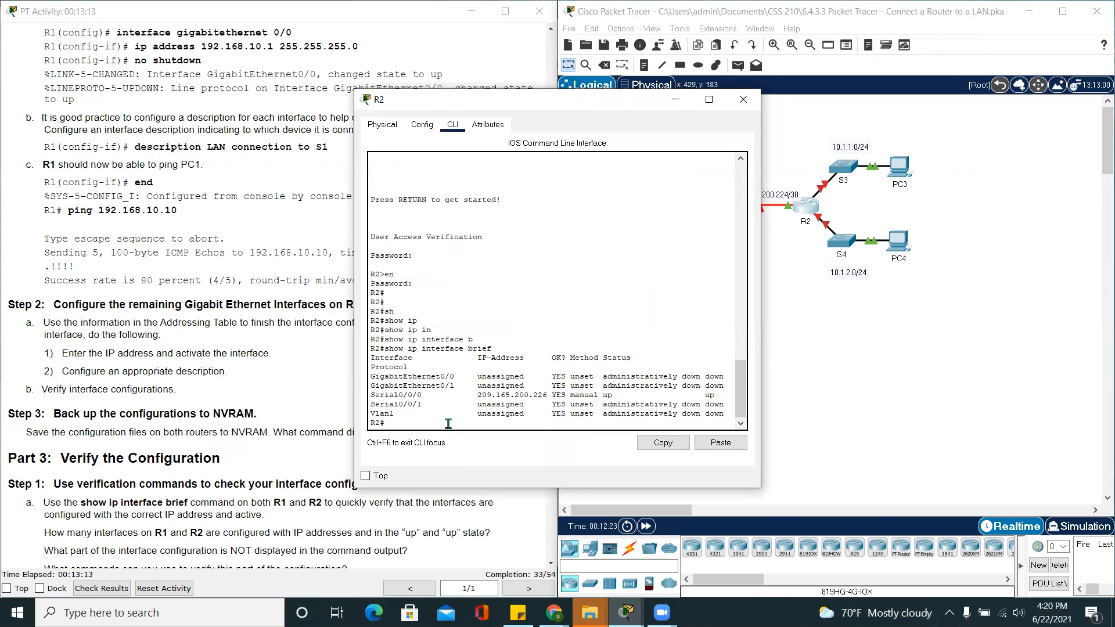
text(config t)
key(Return)
key(Return)
key(Return)
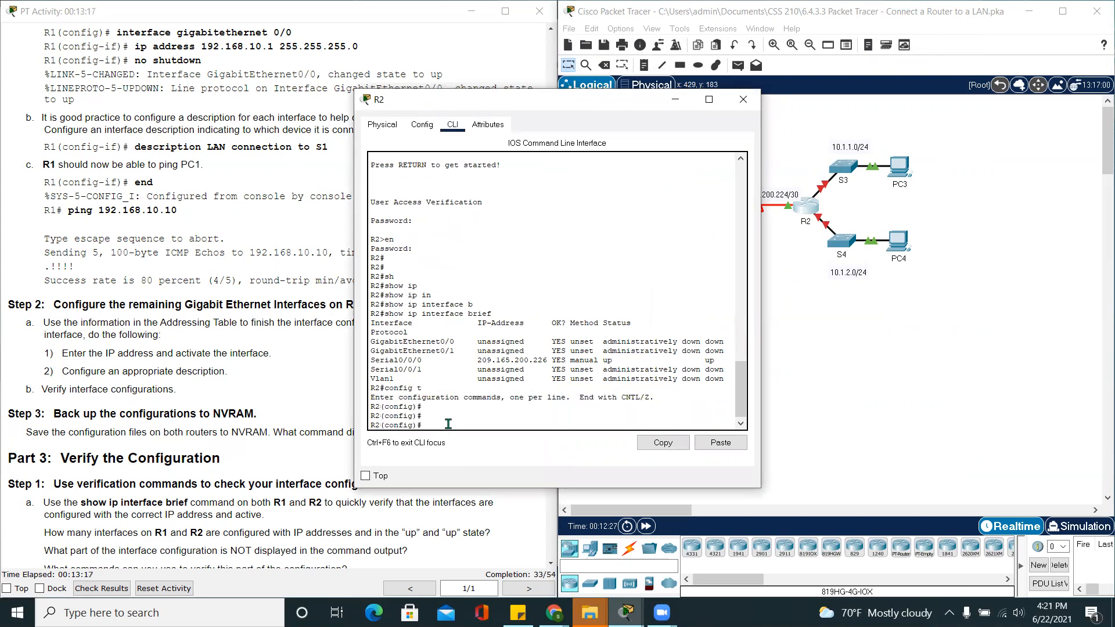
Step: Enter interface configuration mode for GigabitEthernet 0/0 on R2
text(int)
key(Tab)
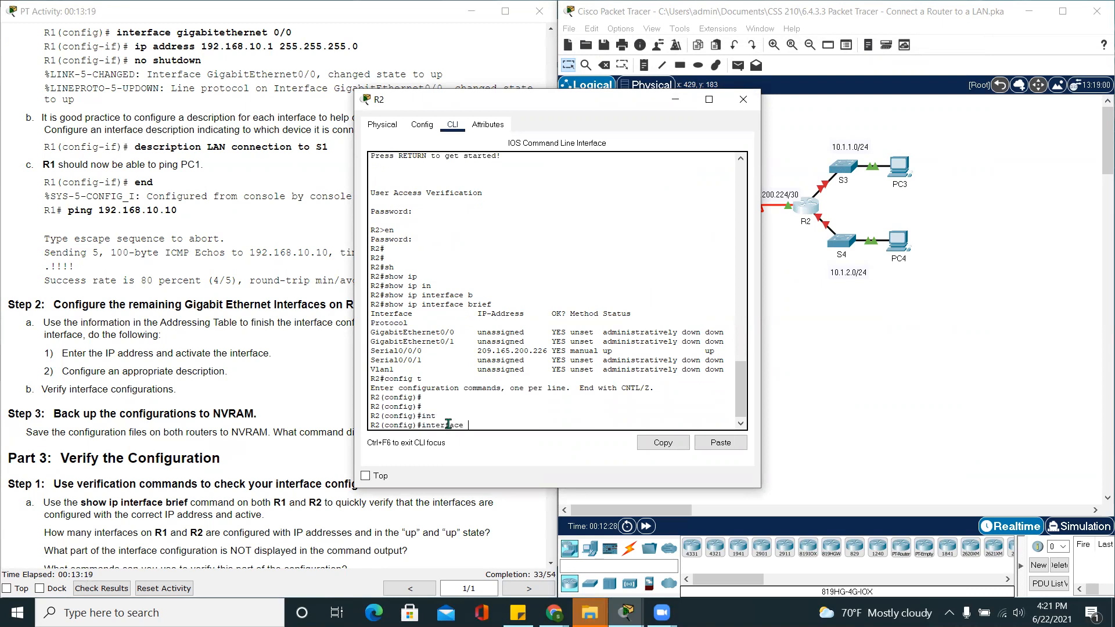
text(gi)
key(Tab)
text(0)
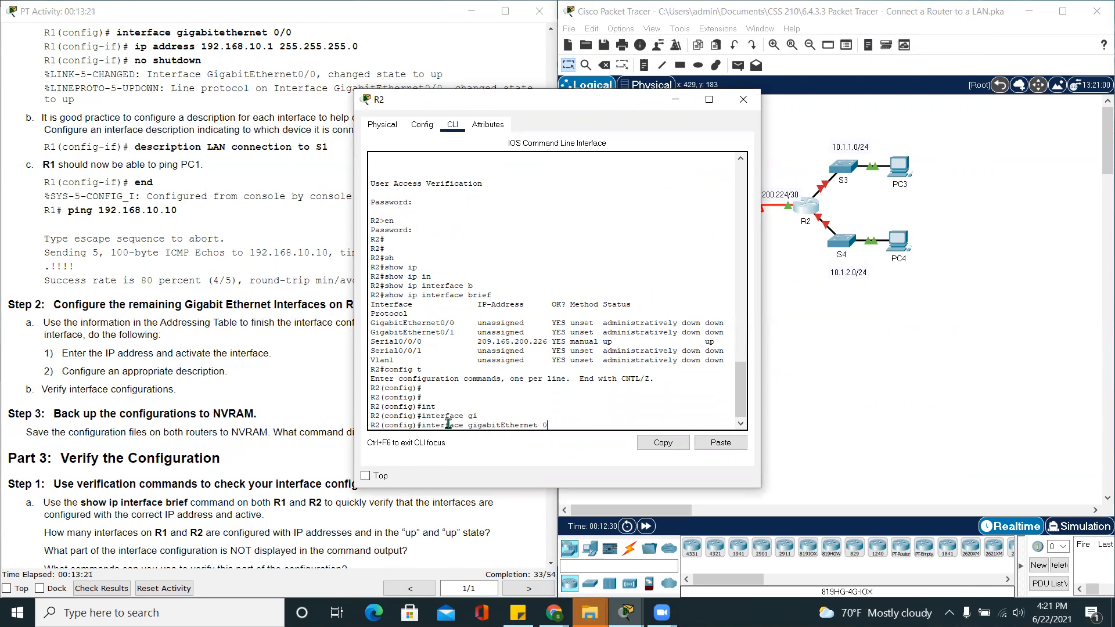
text(/0)
key(Return)
key(Return)
key(Return)
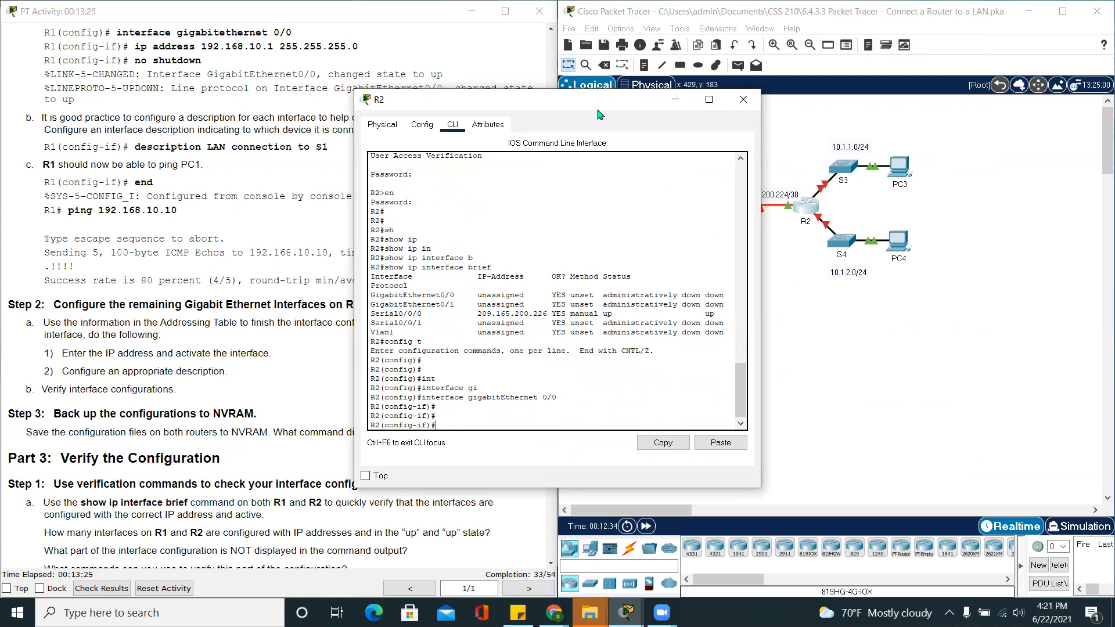
Step: Assign R2's GigabitEthernet 0/0 the Addressing Table address 10.1.1.1 with subnet mask 255.255.255.0
drag(602, 111, 764, 144)
scroll(459, 321, up, 15)
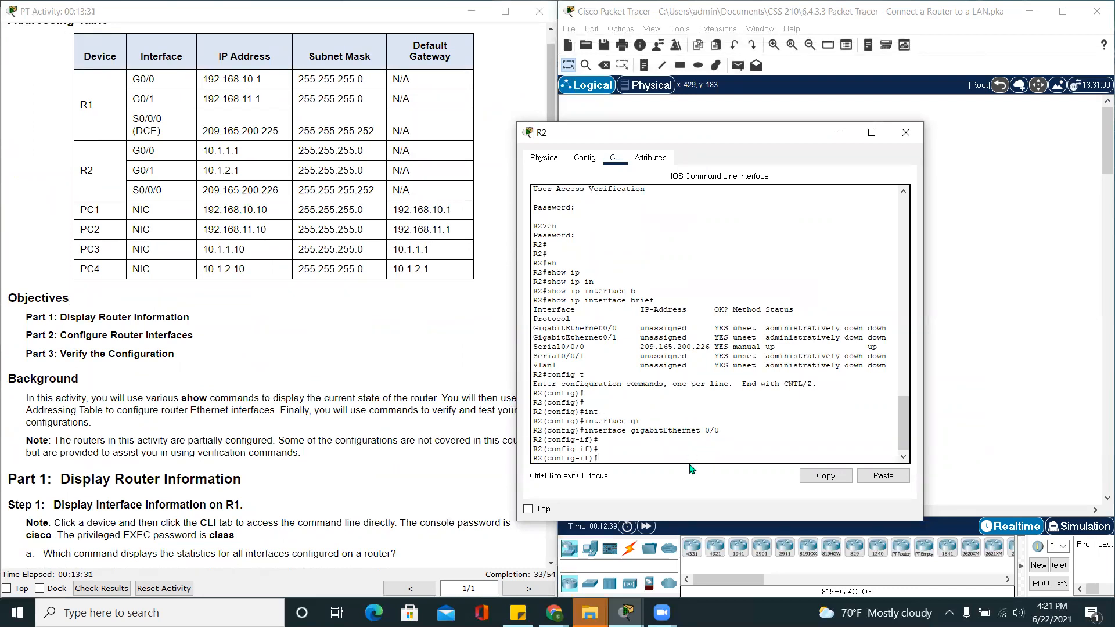
key(Tab)
text(a)
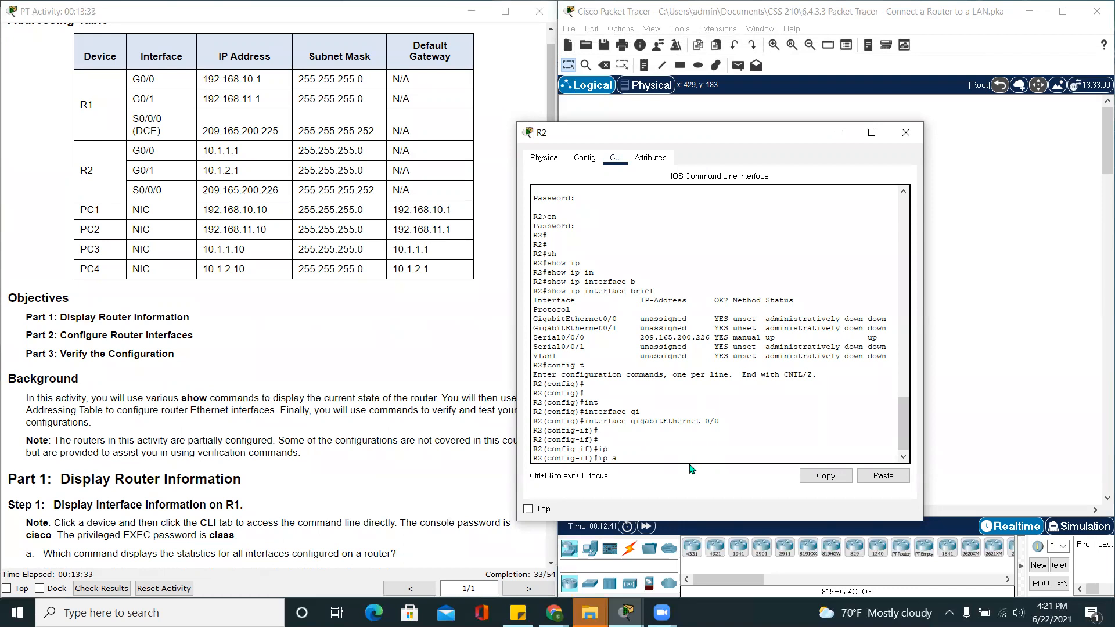
key(Tab)
text(d)
key(Tab)
text(10.)
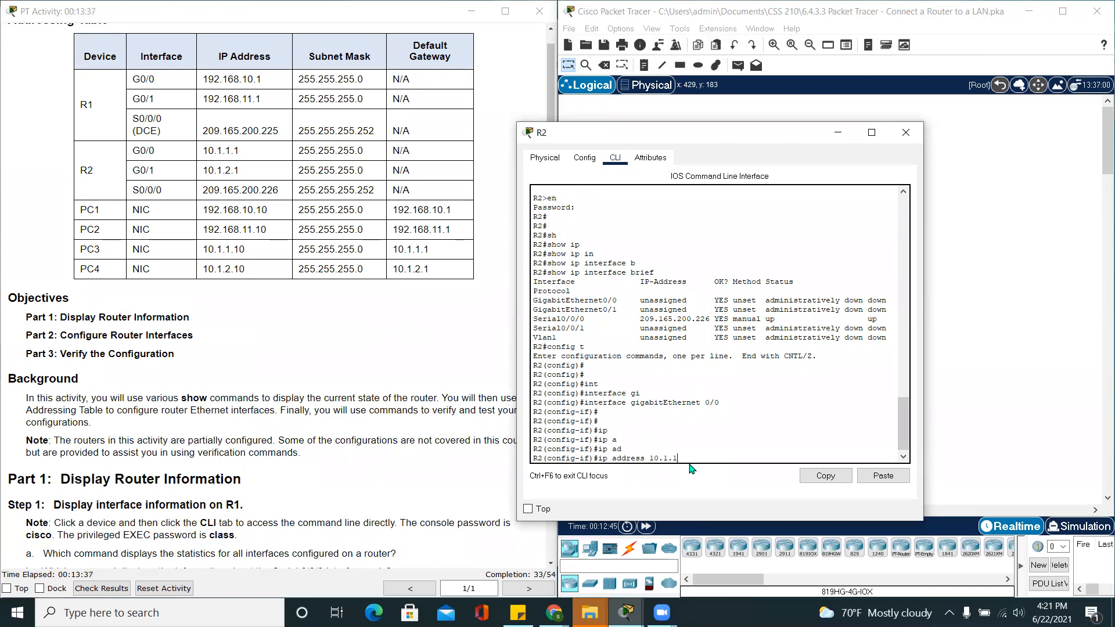
text(1.1.1 255.255.255.0)
key(Return)
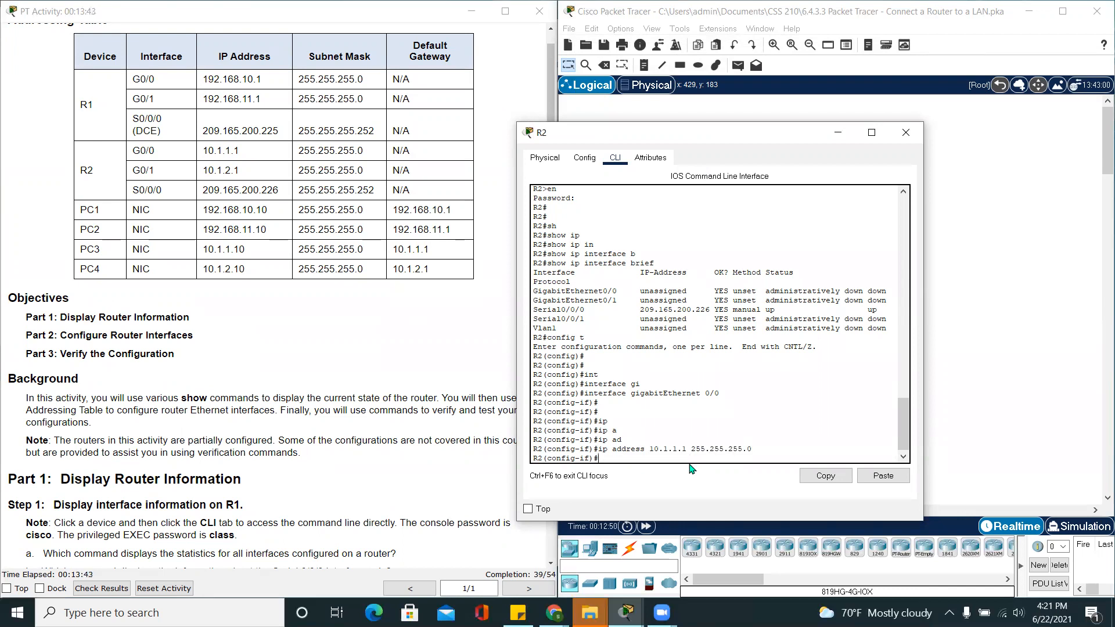
Step: Activate R2's GigabitEthernet 0/0 interface with the no shutdown command
text(no)
key(Tab)
text(sh)
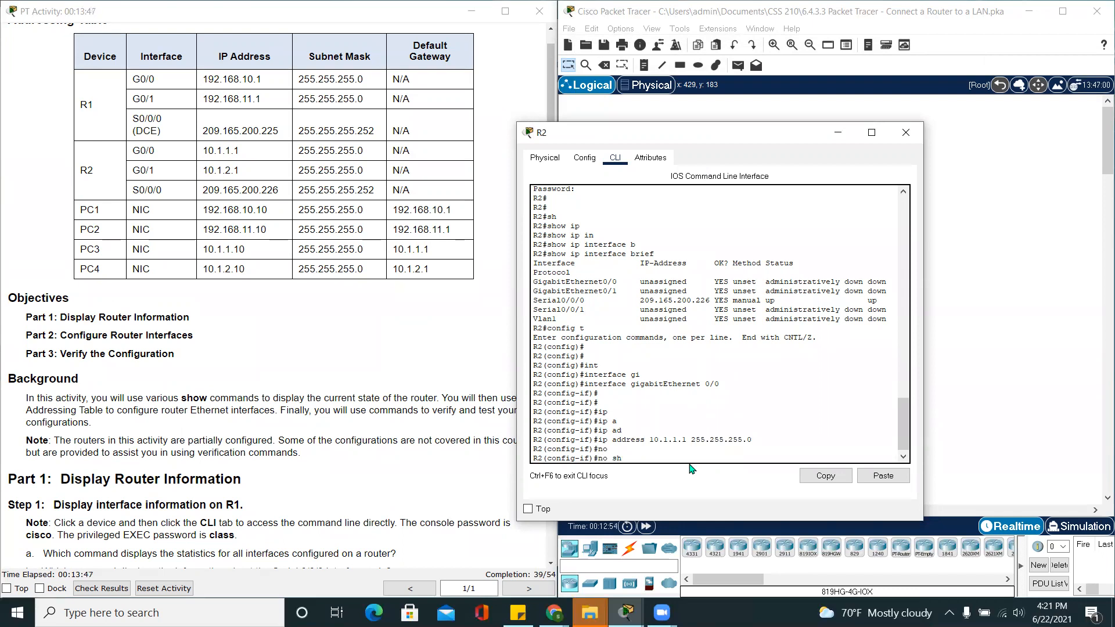
key(Tab)
key(Return)
key(Return)
key(Return)
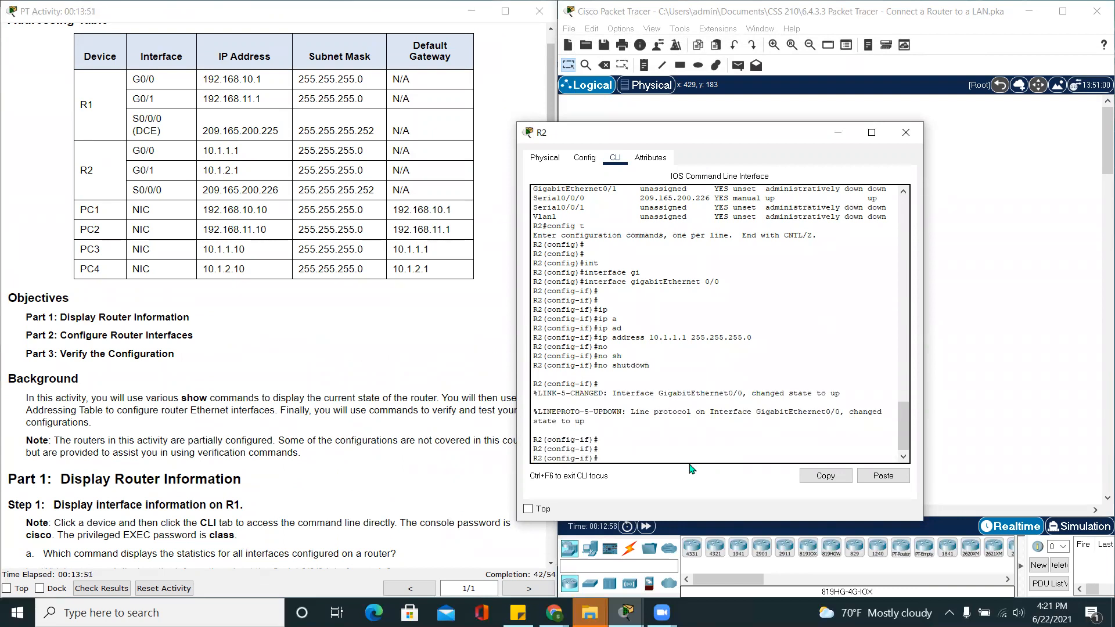
Step: Copy the sample command "description LAN connection to S1" from Part 2 Step 1 of the activity instructions
scroll(439, 394, down, 10)
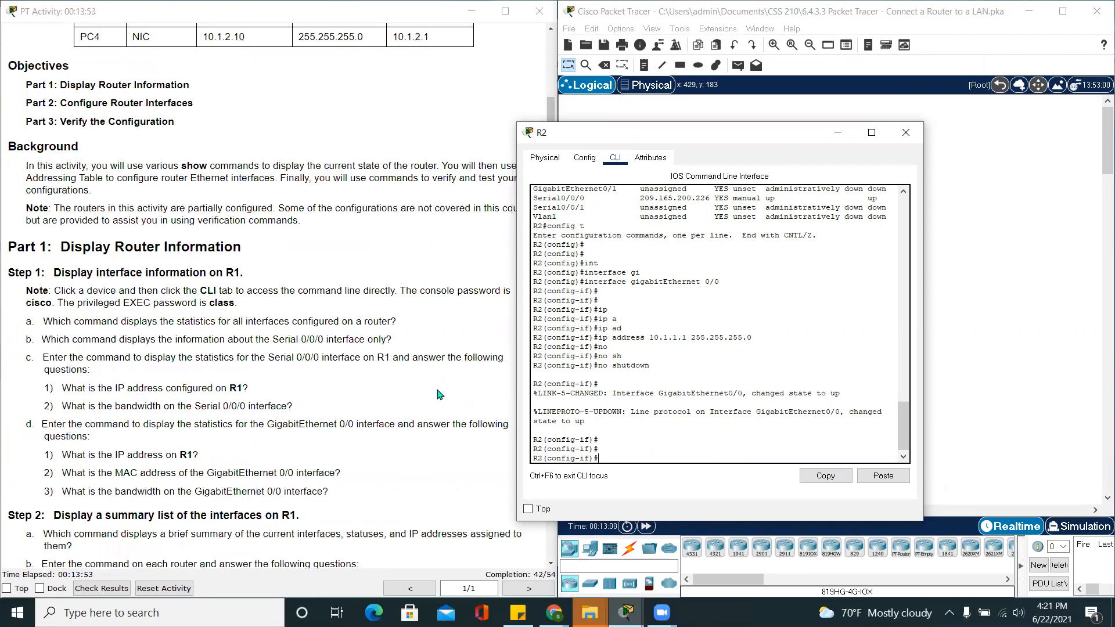
scroll(440, 394, down, 3)
scroll(440, 394, down, 2)
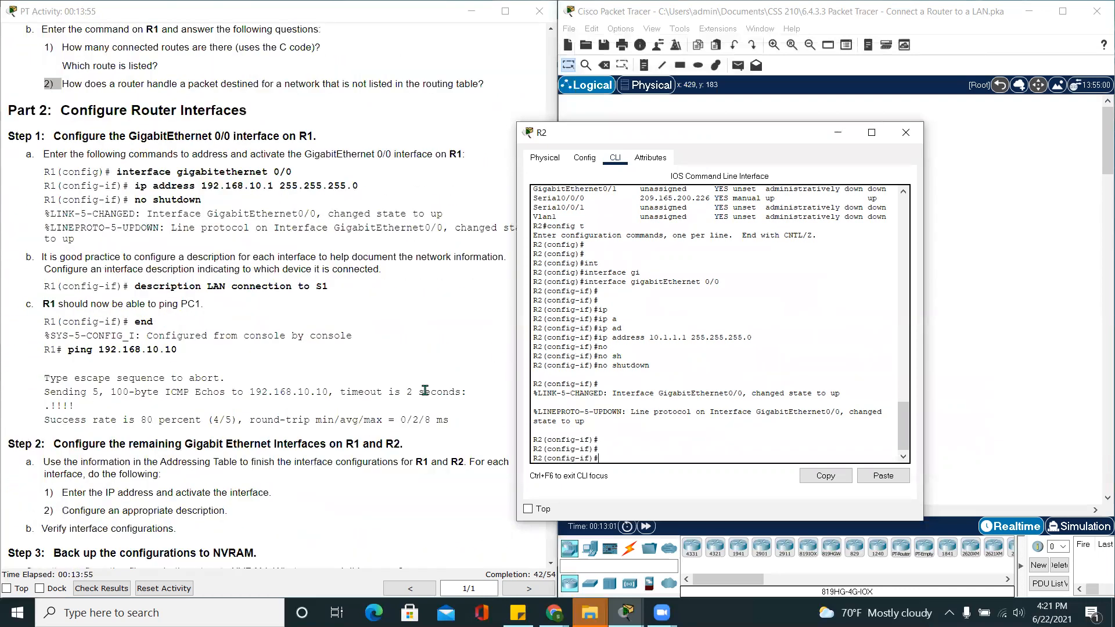
click(291, 287)
drag(329, 287, 137, 291)
key(ctrl+c)
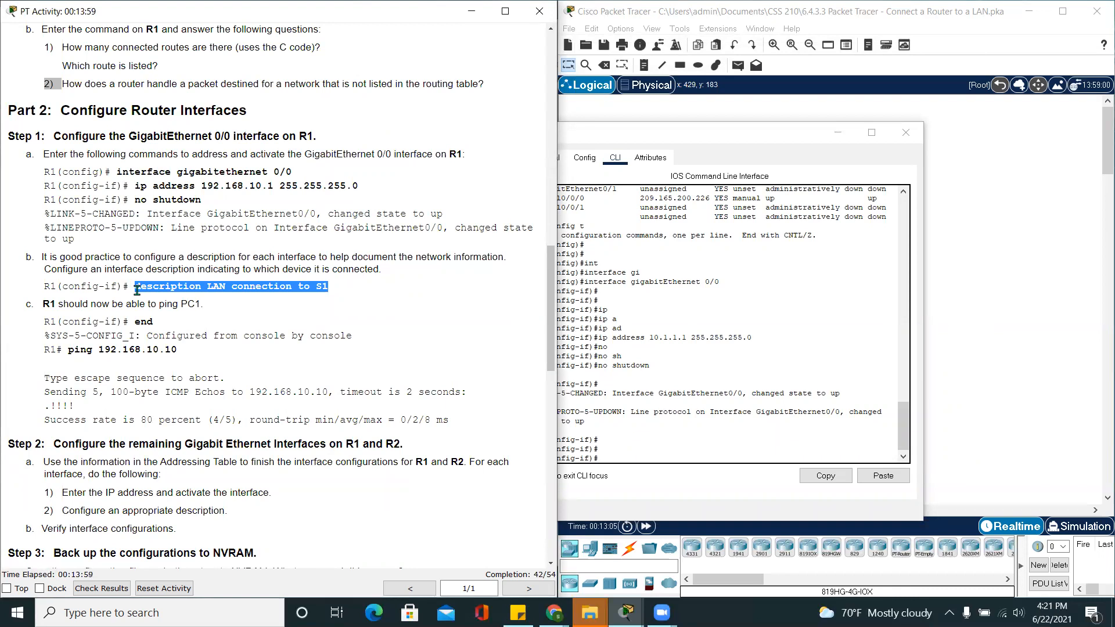
Step: Check R2's connected switches in the topology and describe GigabitEthernet 0/0 as "LAN connection to S3", adapting the copied command
click(639, 445)
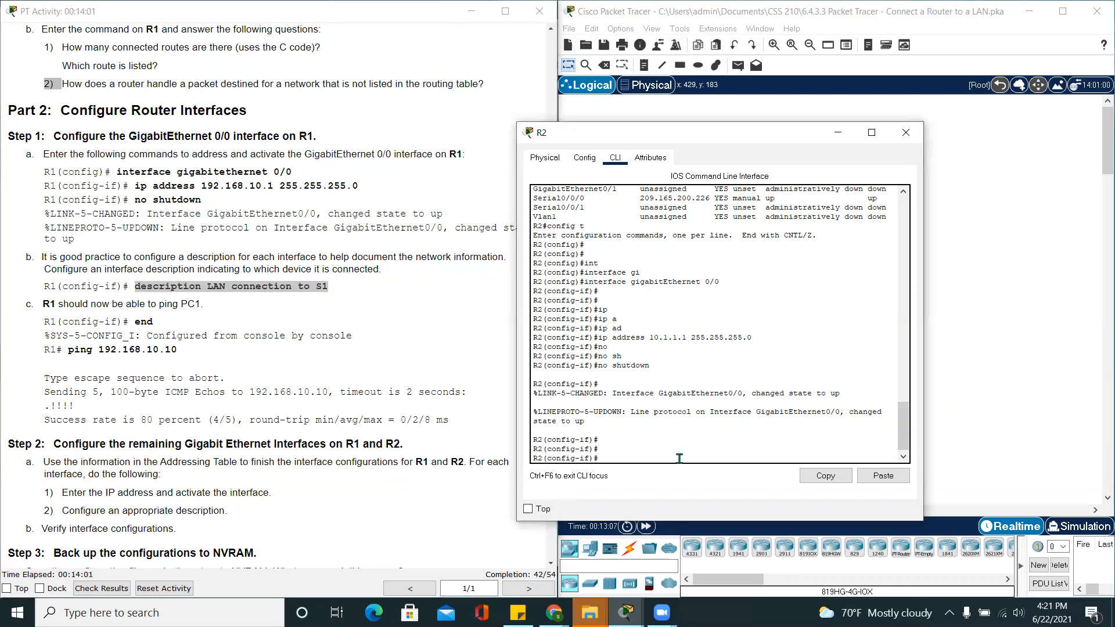
click(887, 477)
drag(728, 140, 837, 338)
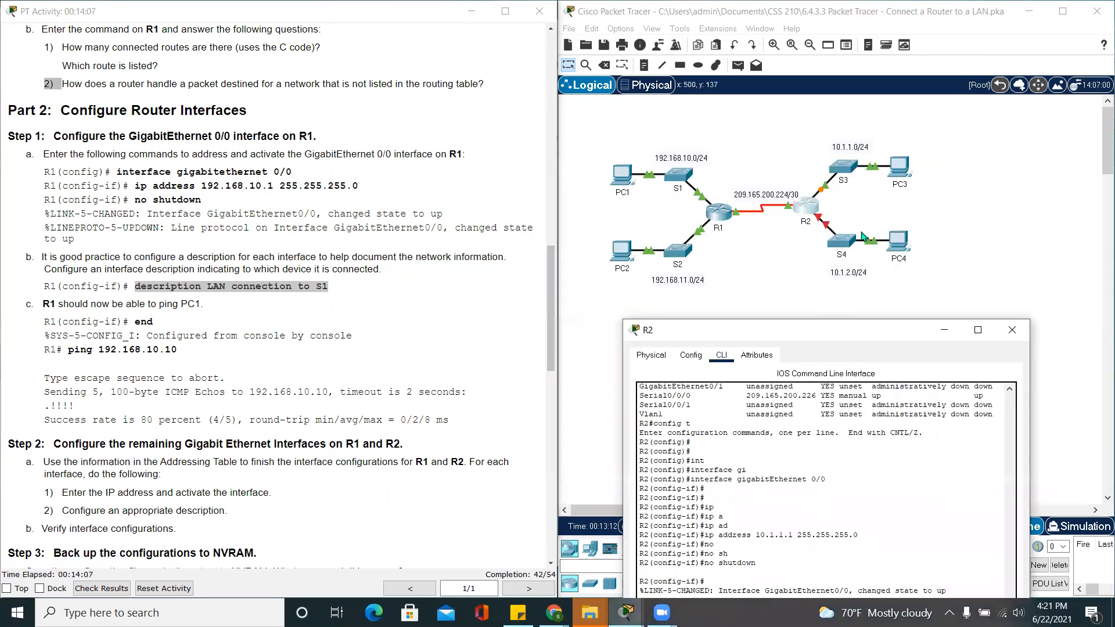
double_click(853, 320)
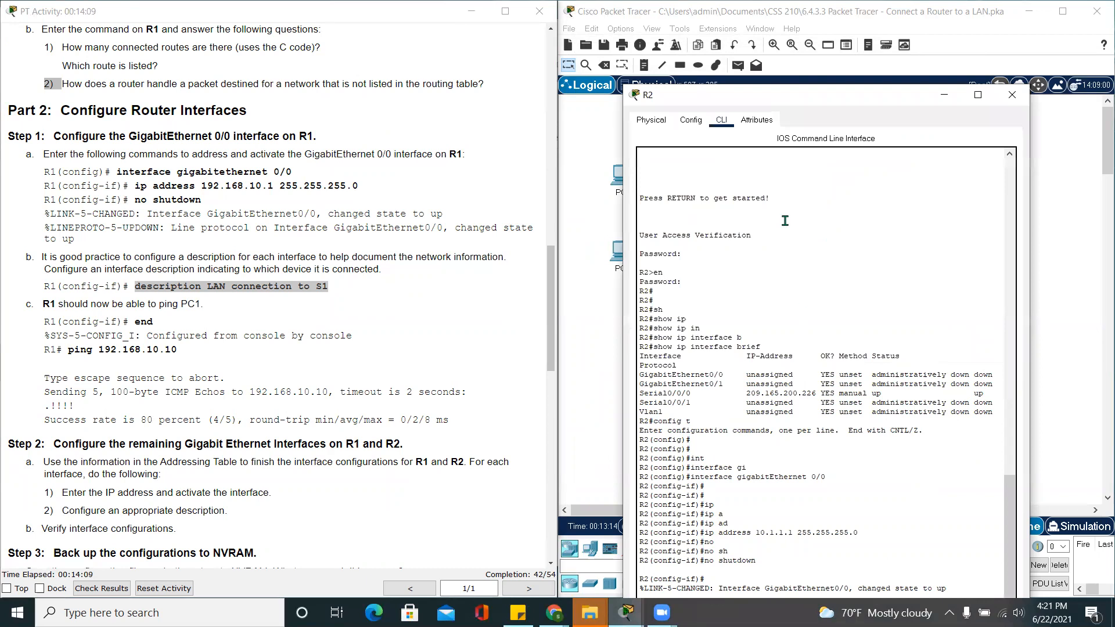
drag(824, 85, 784, 18)
key(ctrl+v)
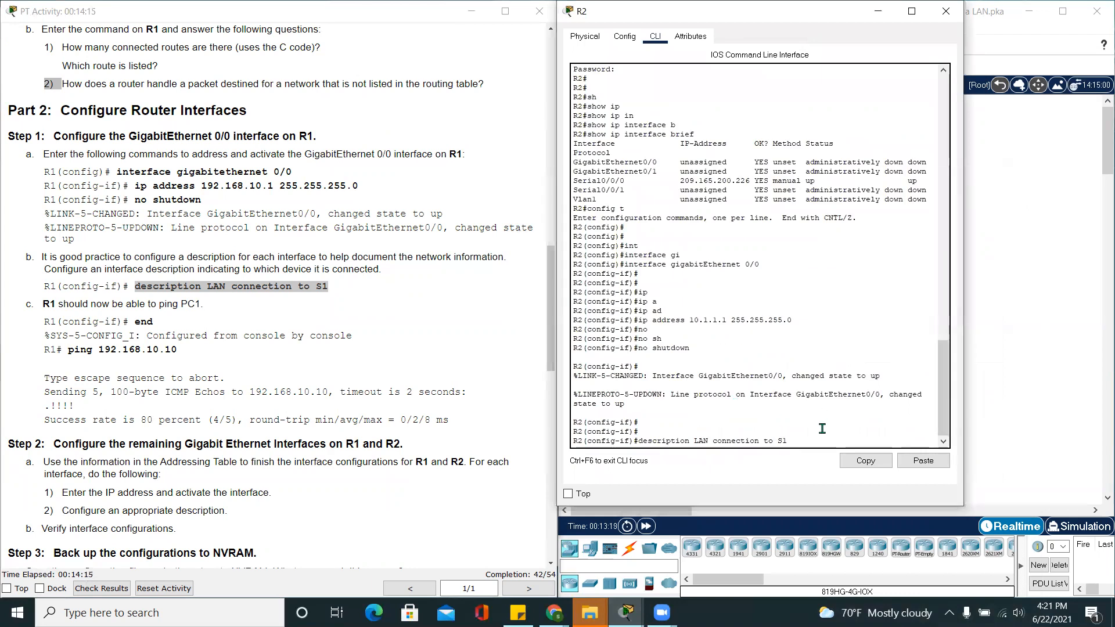
key(BackSpace)
text(3)
key(Return)
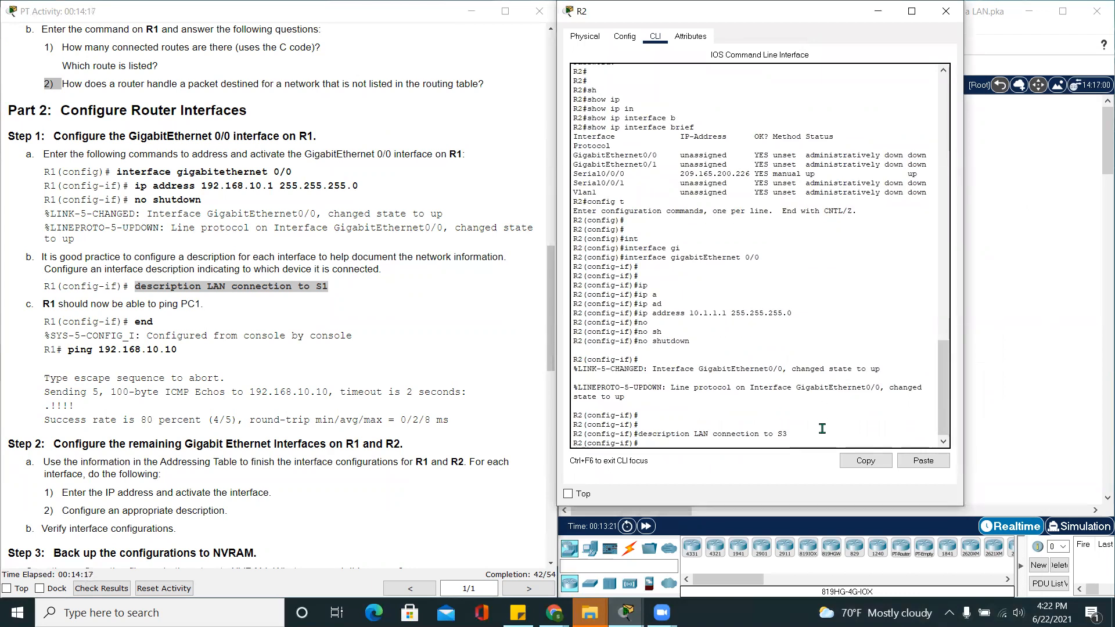
Step: Return R2 to privileged EXEC mode with the end command
key(Return)
key(Return)
text(end)
key(Return)
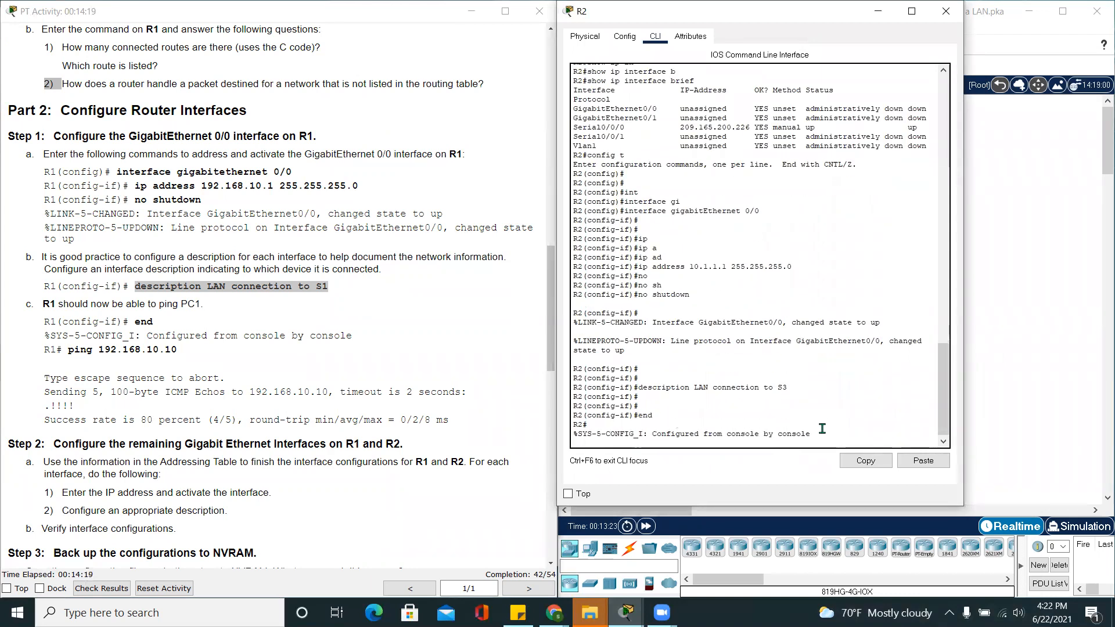
key(Return)
key(Return)
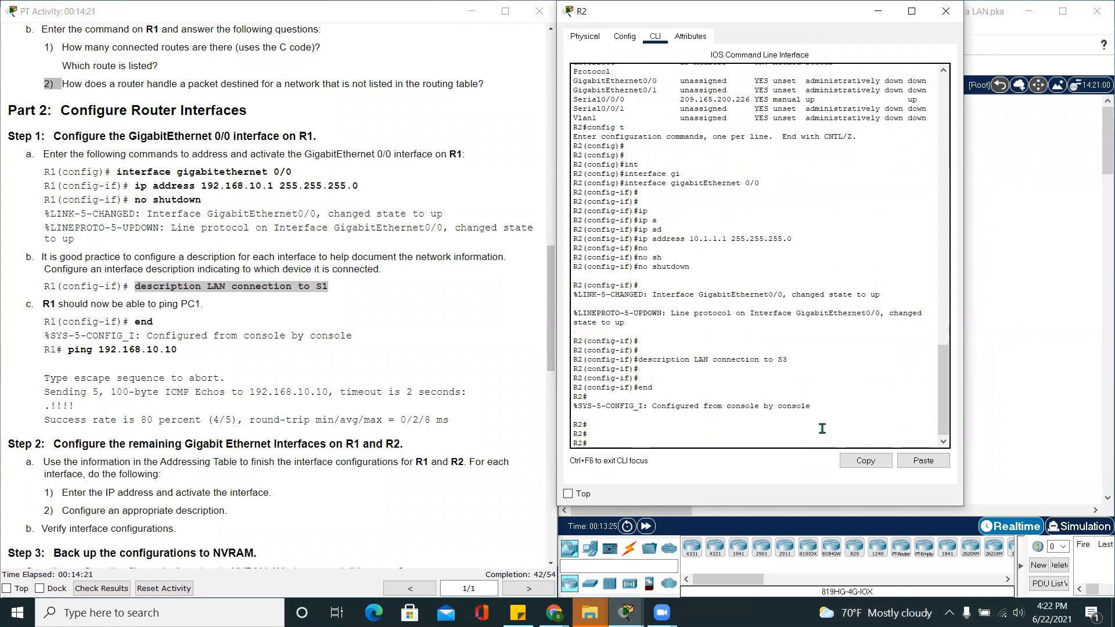
Step: Enter global configuration mode on R2 with config t and open interface configuration for GigabitEthernet 0/1
text(config t)
key(Return)
key(Return)
key(Return)
key(Return)
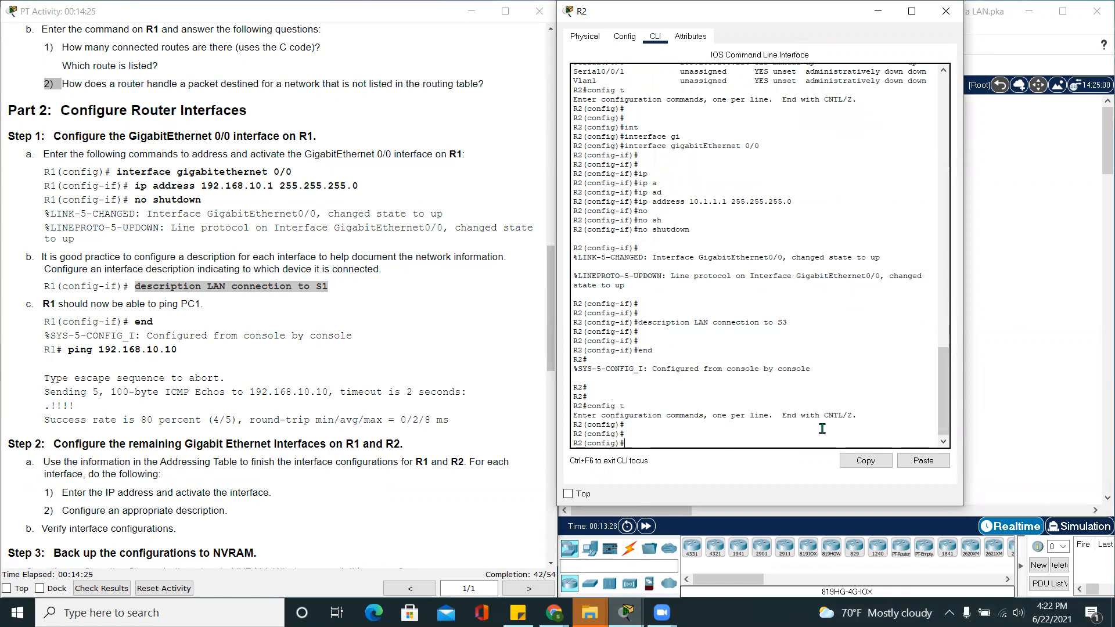
text(int)
key(Tab)
text(g)
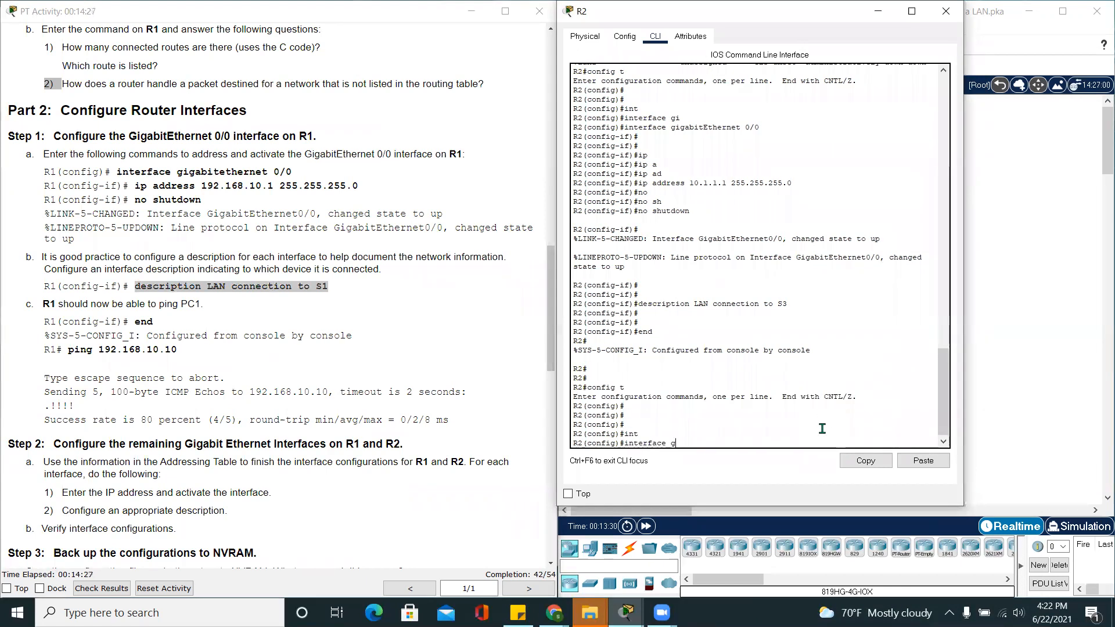
text(i)
key(Tab)
text(0/)
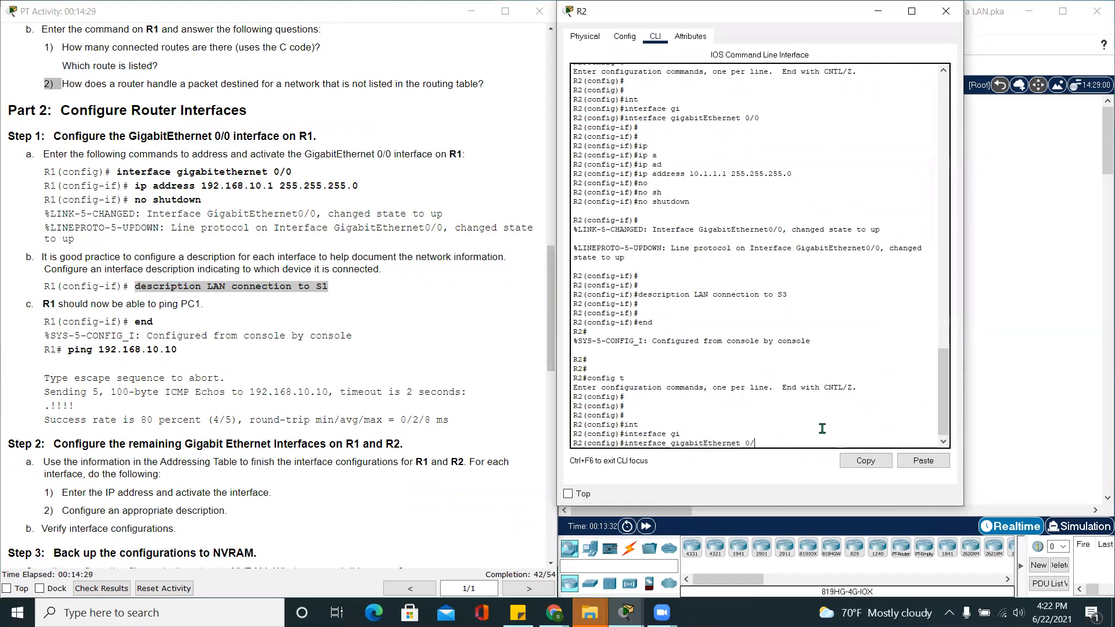
text(1)
key(Return)
key(Return)
key(Return)
Step: Recall the earlier ip address command and adapt it to assign R2's GigabitEthernet 0/1 the address 10.1.2.1 with mask 255.255.255.0
key(Up)
key(Up)
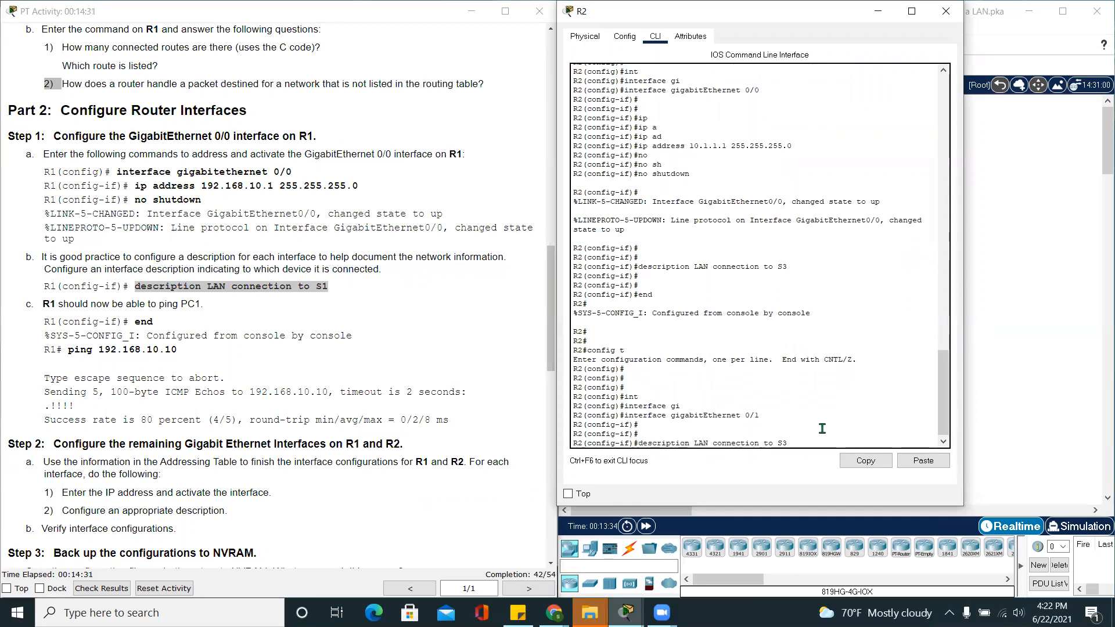
key(Up)
key(Up)
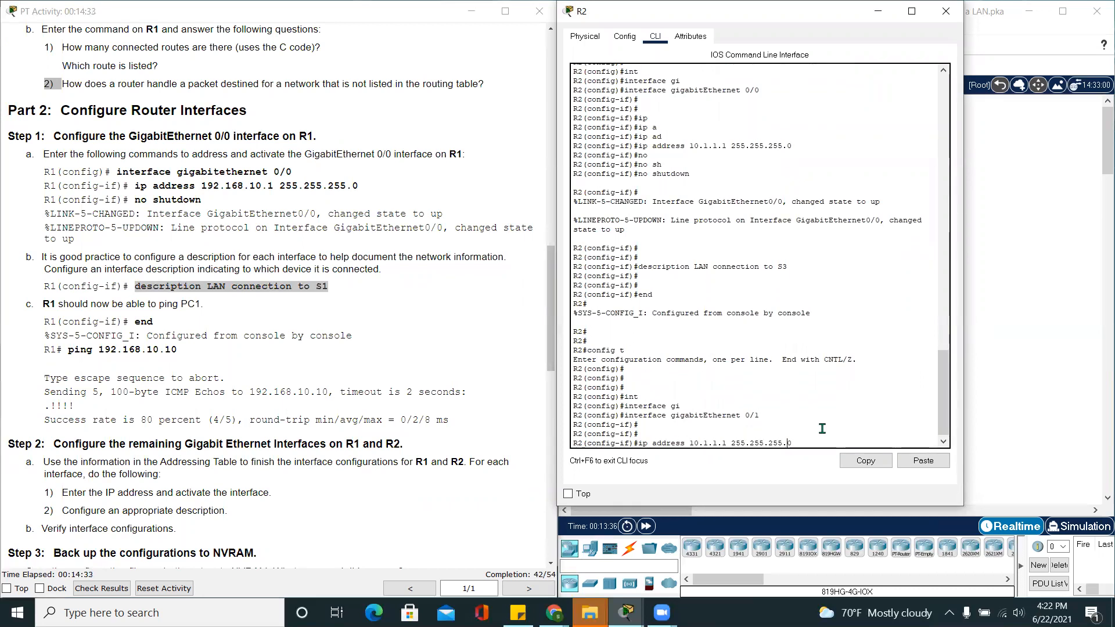
key(Left)
key(Left)
key(Left)
key(Left)
scroll(187, 262, up, 10)
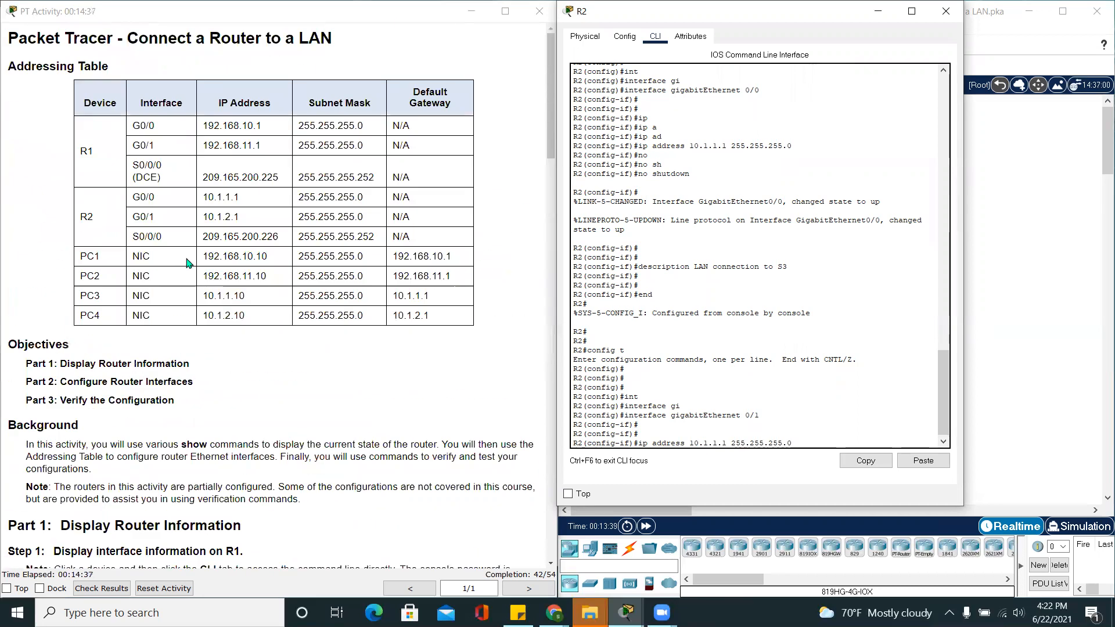
key(BackSpace)
key(BackSpace)
key(BackSpace)
text(2.1)
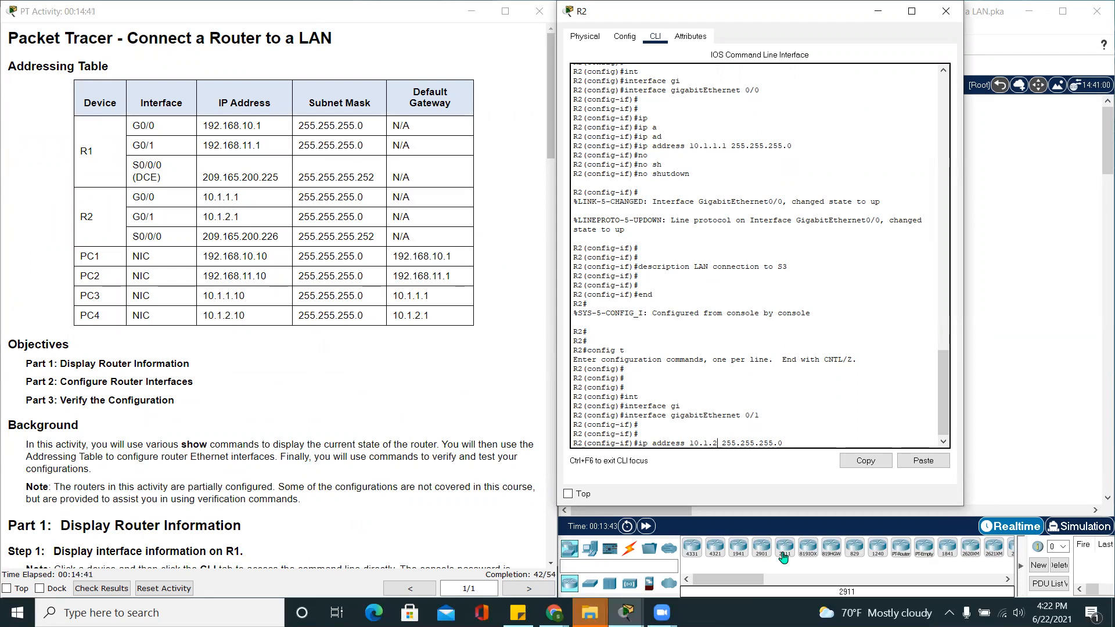
key(Return)
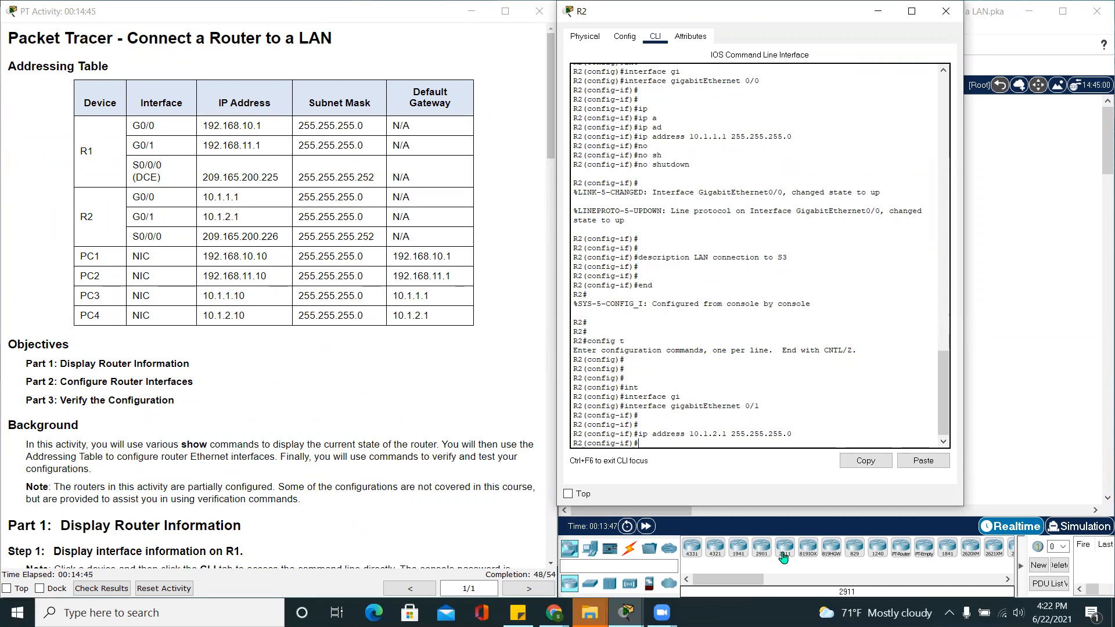
Step: Activate R2's GigabitEthernet 0/1 interface with the no shutdown command
text(no sh)
key(Tab)
key(Return)
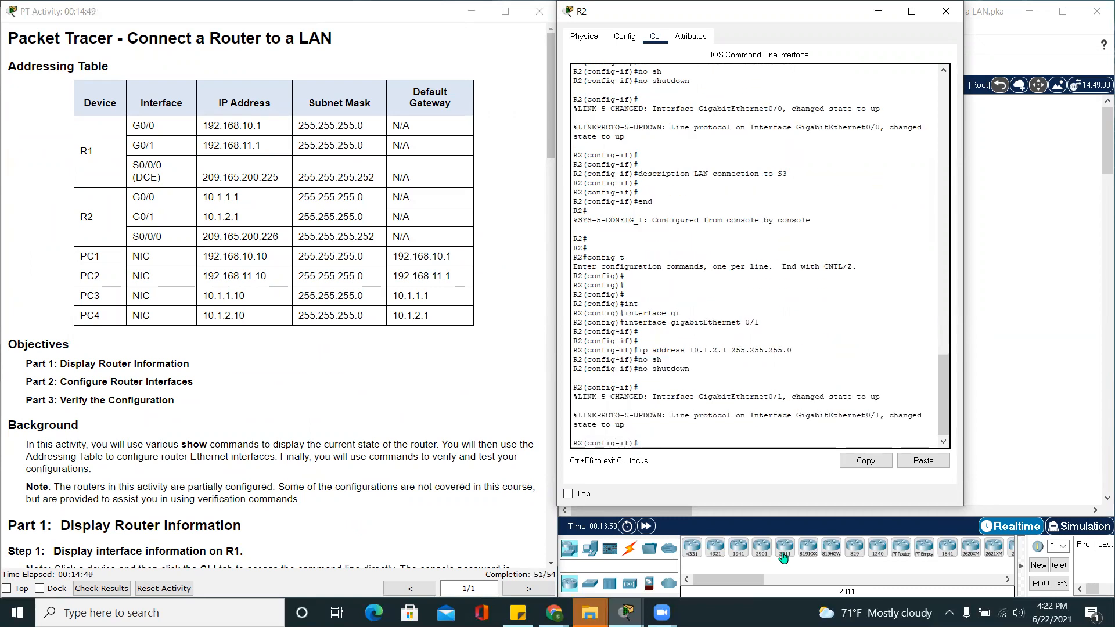
key(Return)
key(Return)
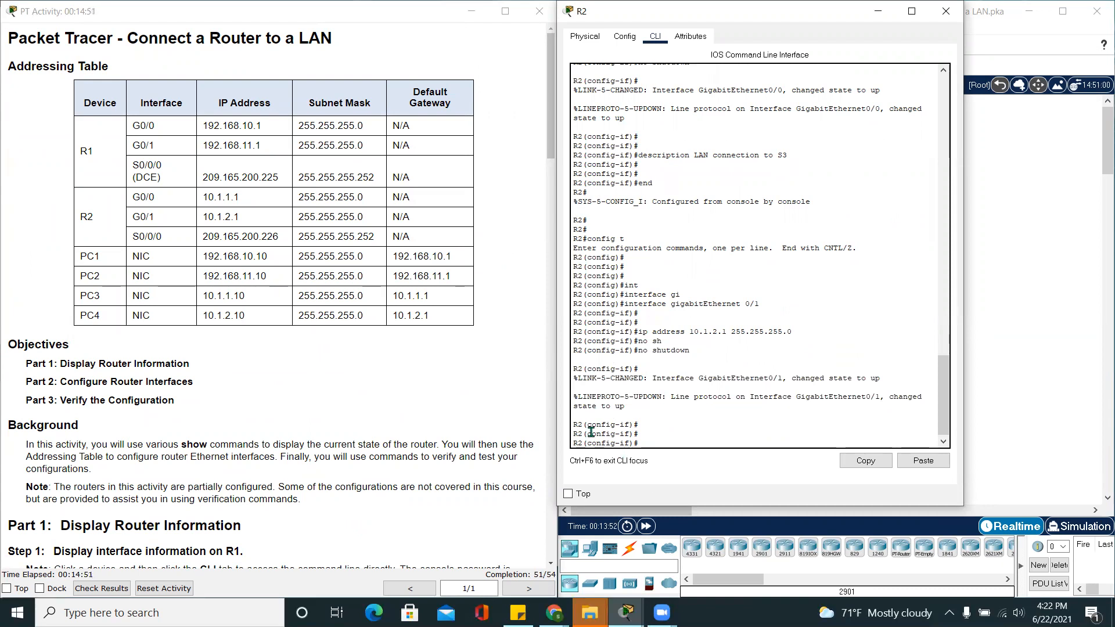
Step: Recall the earlier description command and change it to describe R2's GigabitEthernet 0/1 as "LAN connection to S4"
key(Up)
key(Up)
key(Up)
key(Up)
key(Up)
key(Up)
key(Up)
key(Up)
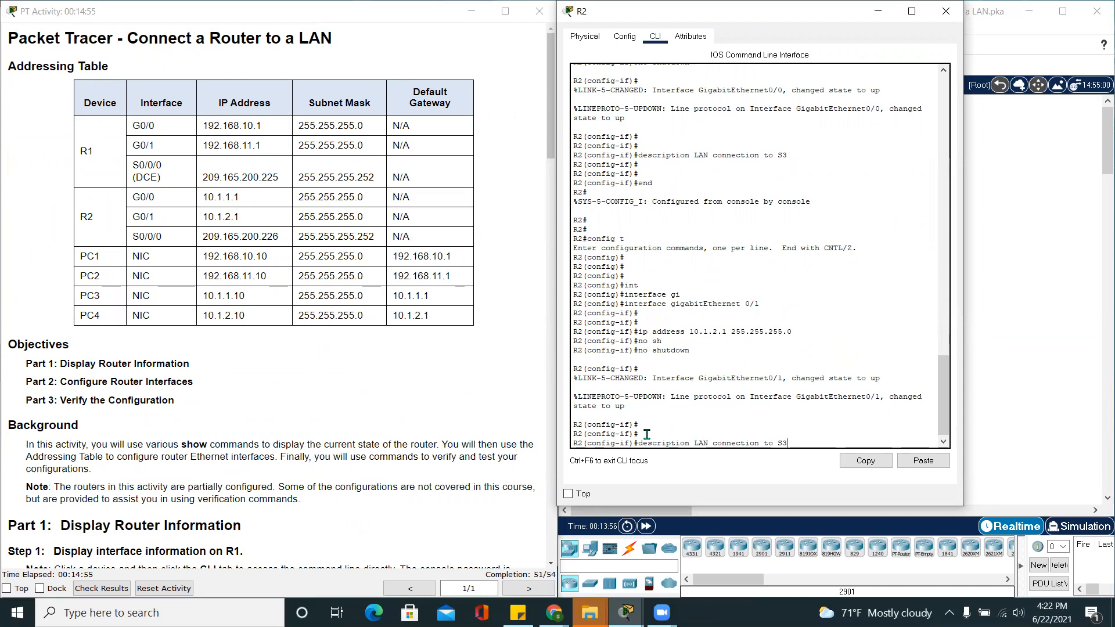
text(4)
key(Return)
key(Return)
key(Return)
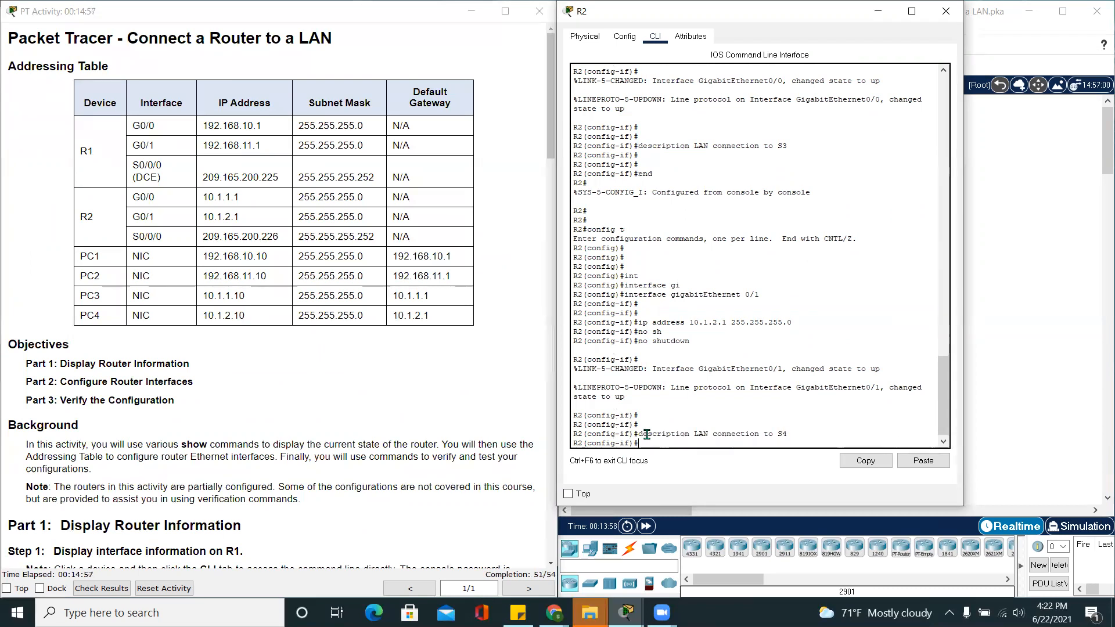
Step: Leave GigabitEthernet 0/1 configuration on R2 with the end command, returning to privileged EXEC mode
text(end)
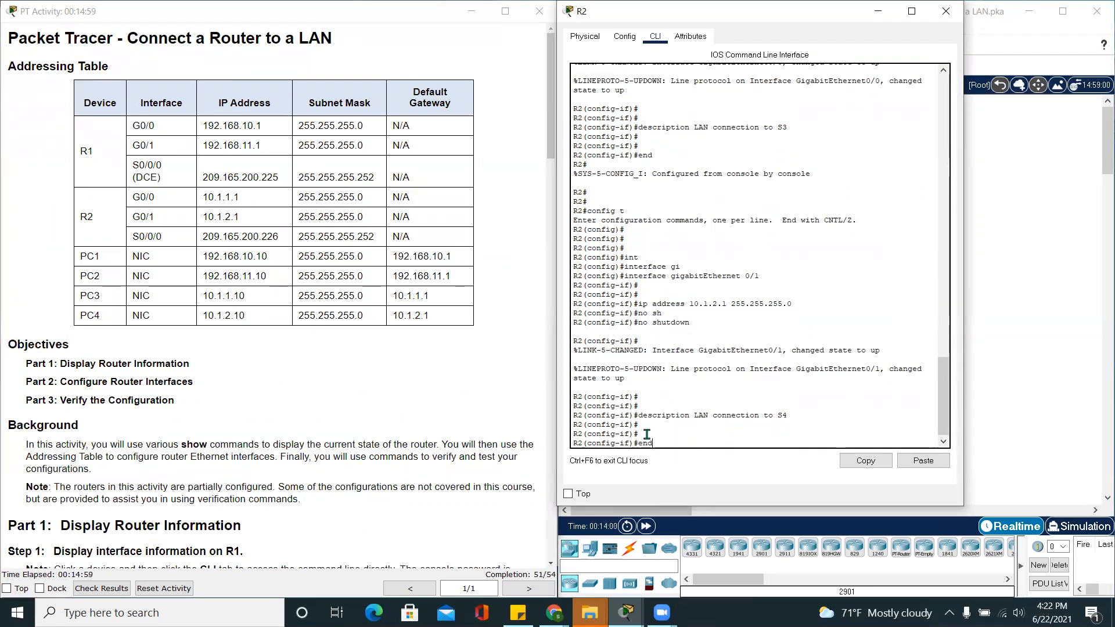
key(Return)
key(Return)
key(Return)
key(Return)
key(Return)
key(Return)
key(Return)
key(Return)
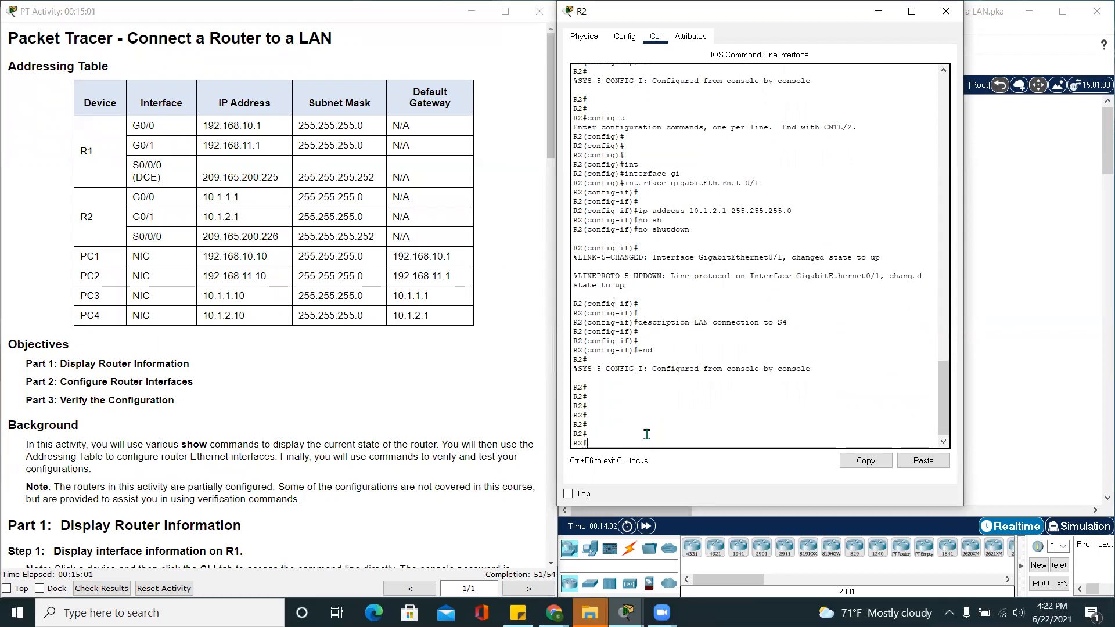
Step: Save R2's configuration to NVRAM with copy running-config startup-config, accepting the default destination filename
text(copy eu)
key(Tab)
key(BackSpace)
key(BackSpace)
text(run)
key(Tab)
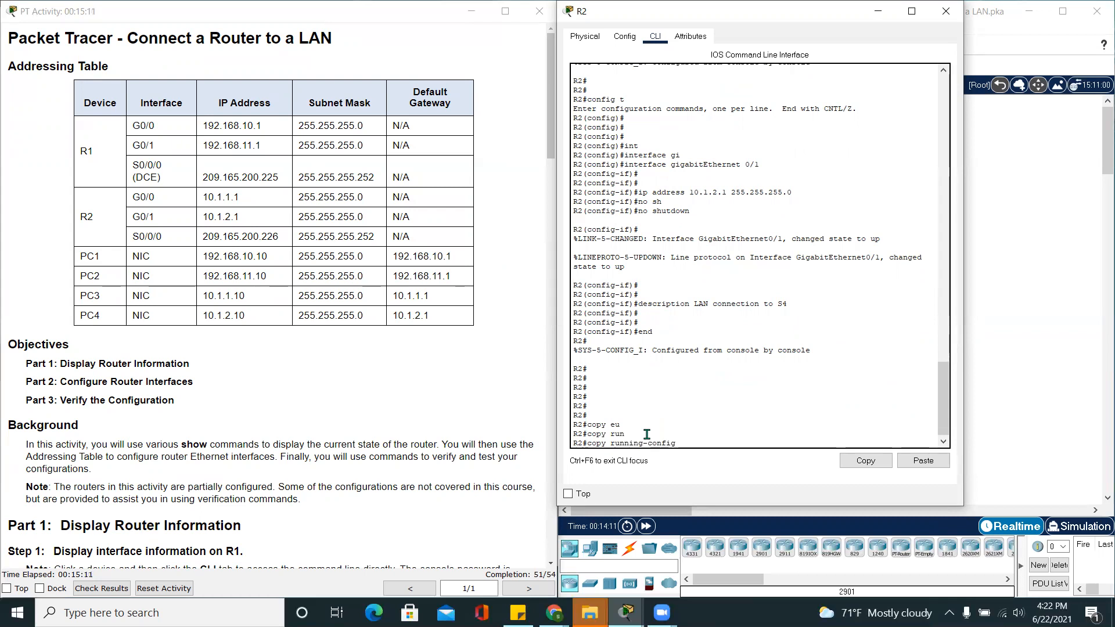
text(st)
key(Tab)
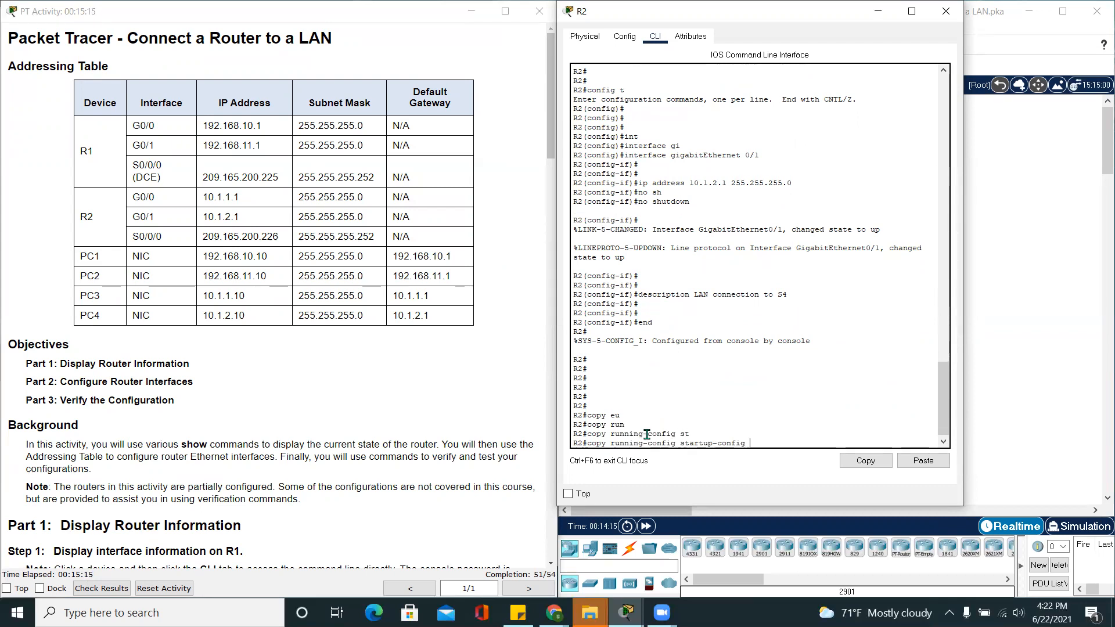
key(Return)
key(Return)
key(Return)
key(Return)
key(Return)
key(Return)
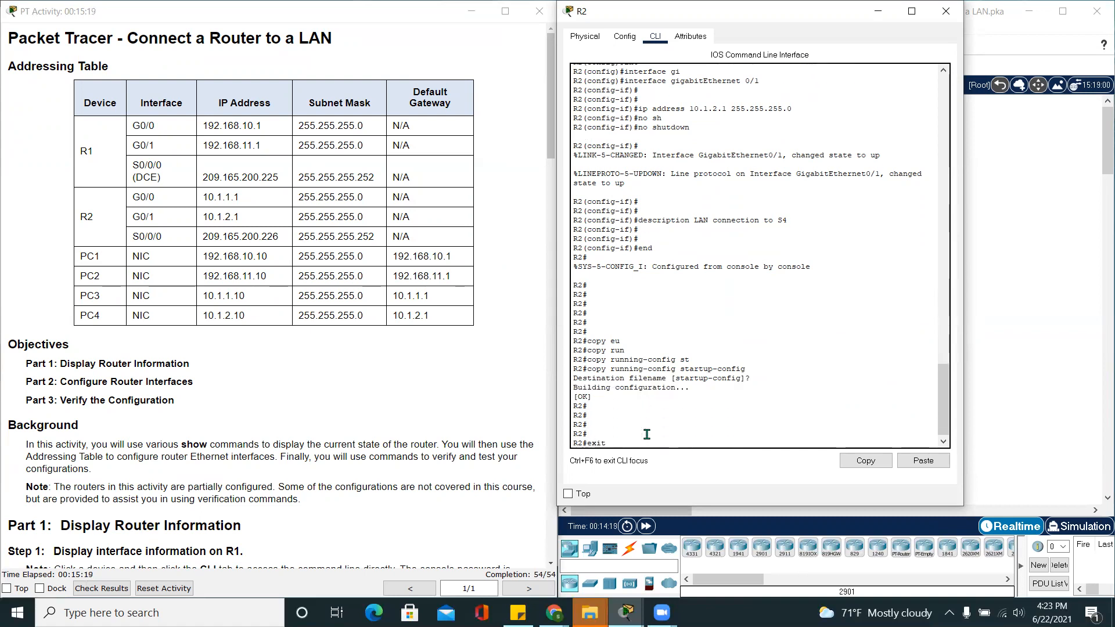
Step: Log out of R2's console session with exit and close the R2 device window
text(exit)
key(Return)
key(Return)
key(Return)
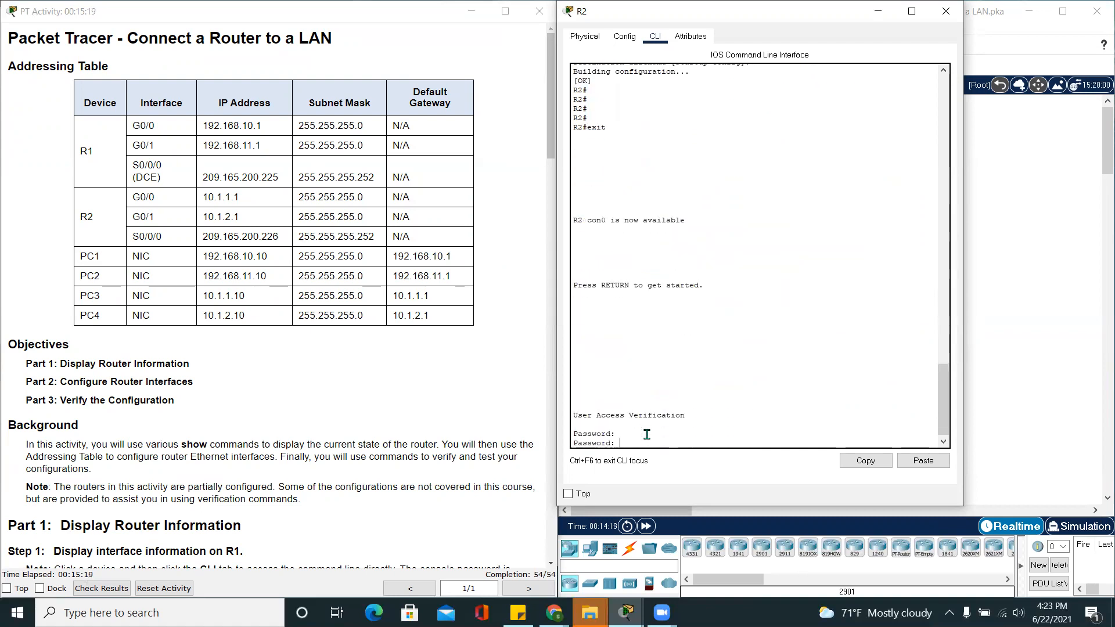
click(946, 11)
Step: Review the activity instructions, including the Part 3 verification and connectivity test steps, the scoring rubric and the completion score
scroll(465, 383, down, 15)
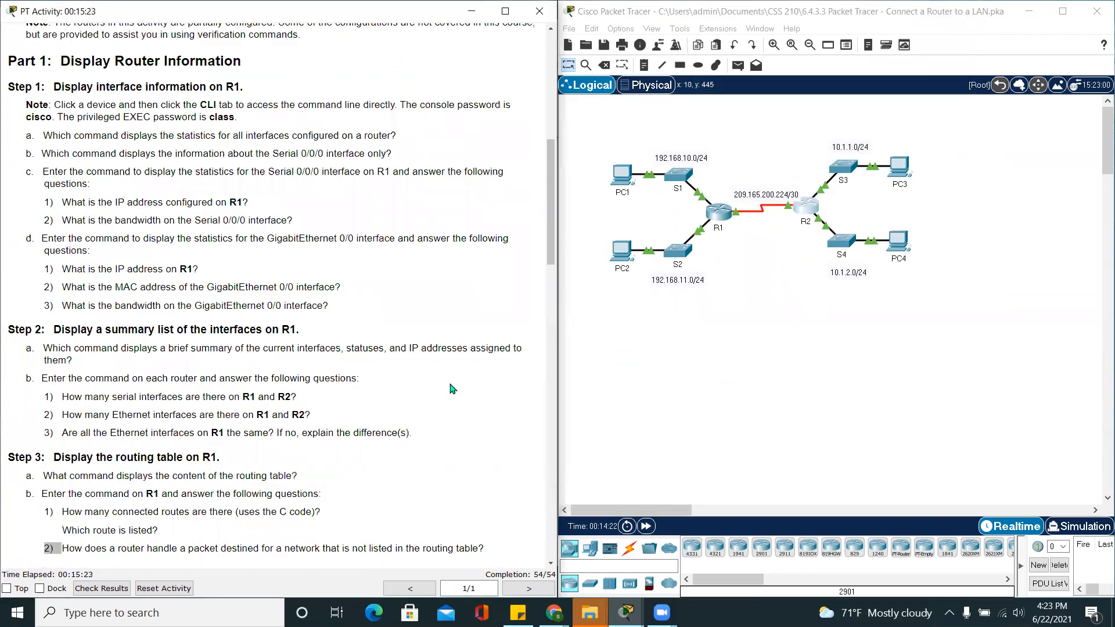
scroll(452, 388, down, 15)
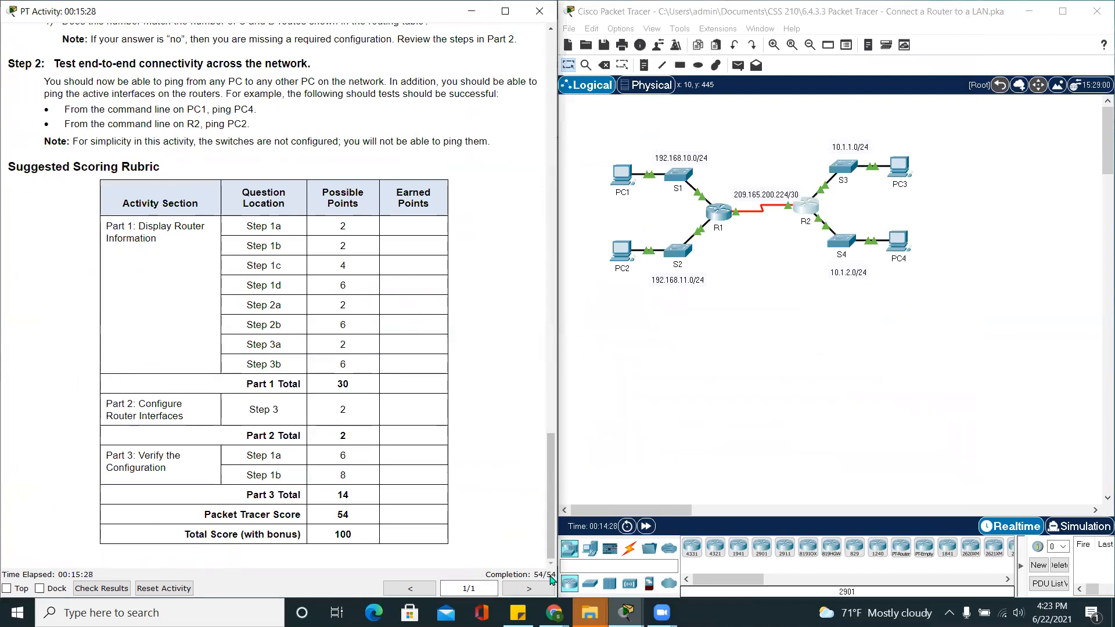
scroll(468, 191, up, 15)
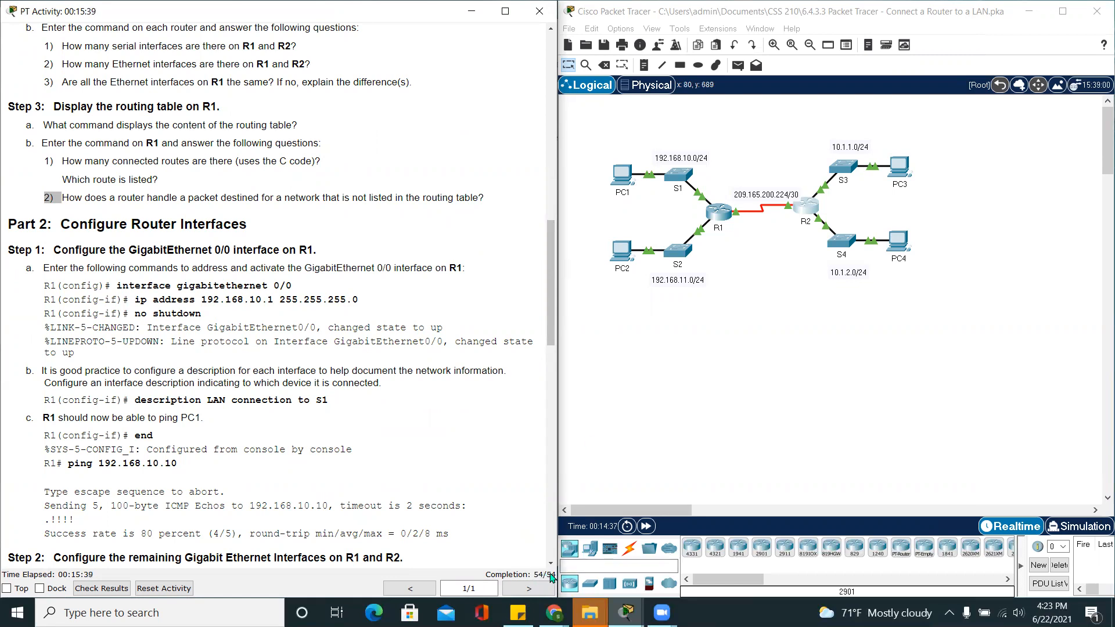
scroll(397, 330, down, 10)
scroll(397, 329, down, 3)
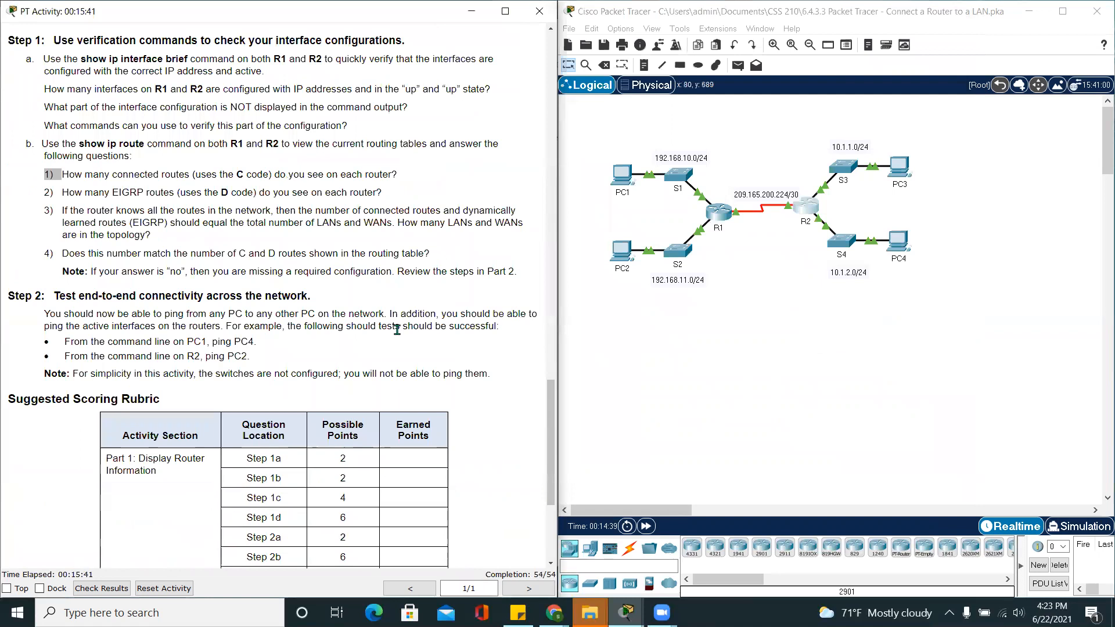
drag(54, 250, 277, 254)
click(291, 360)
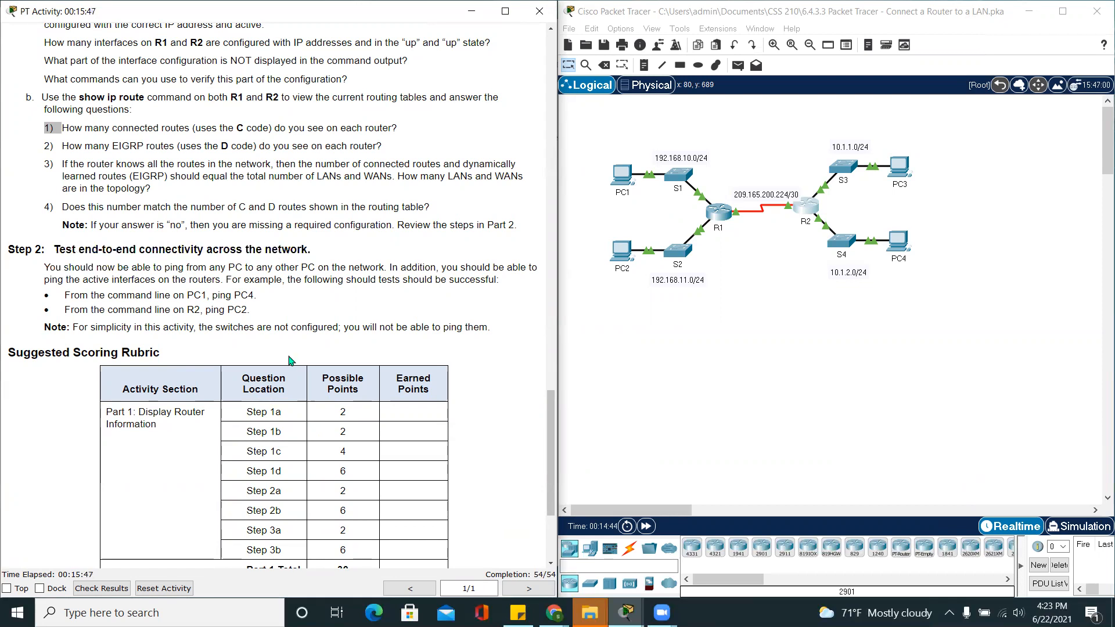
scroll(454, 338, up, 15)
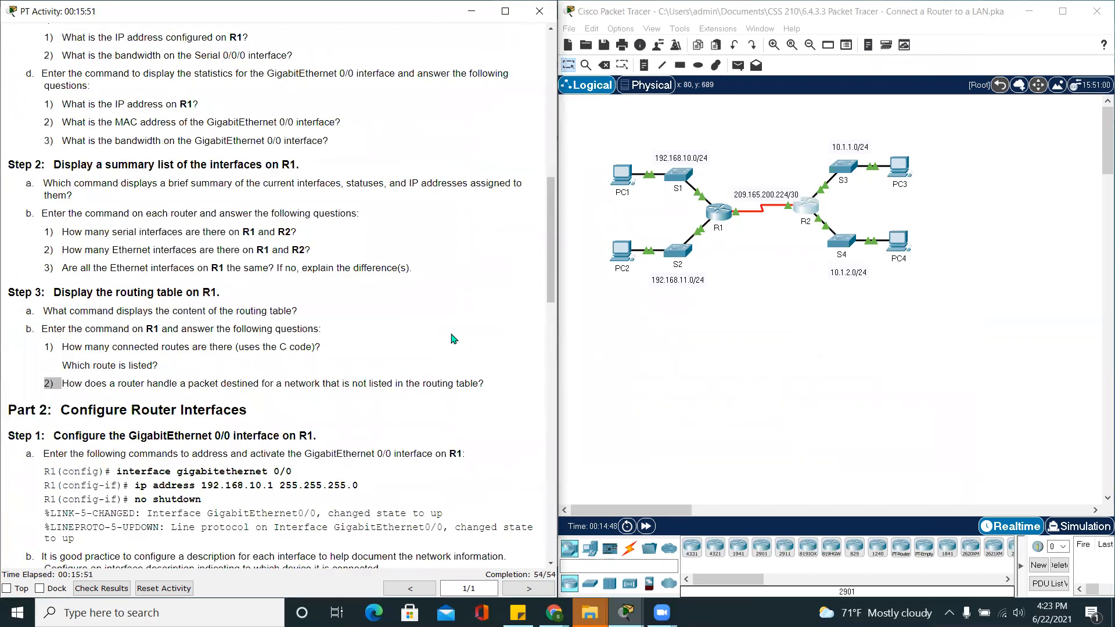
scroll(453, 339, up, 3)
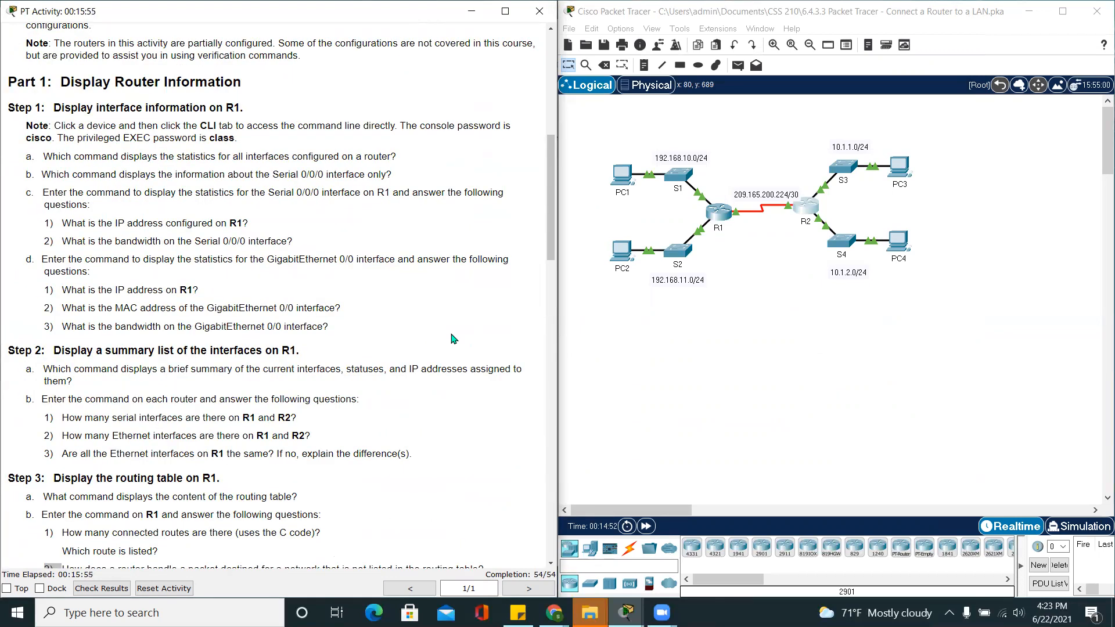
scroll(454, 339, up, 10)
scroll(453, 338, up, 1)
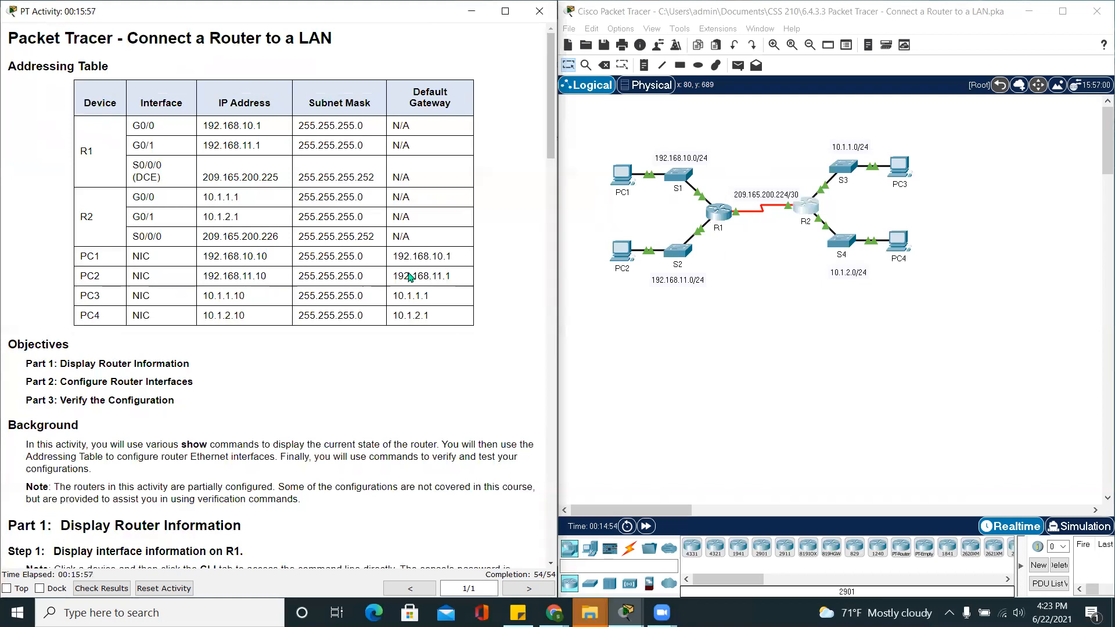